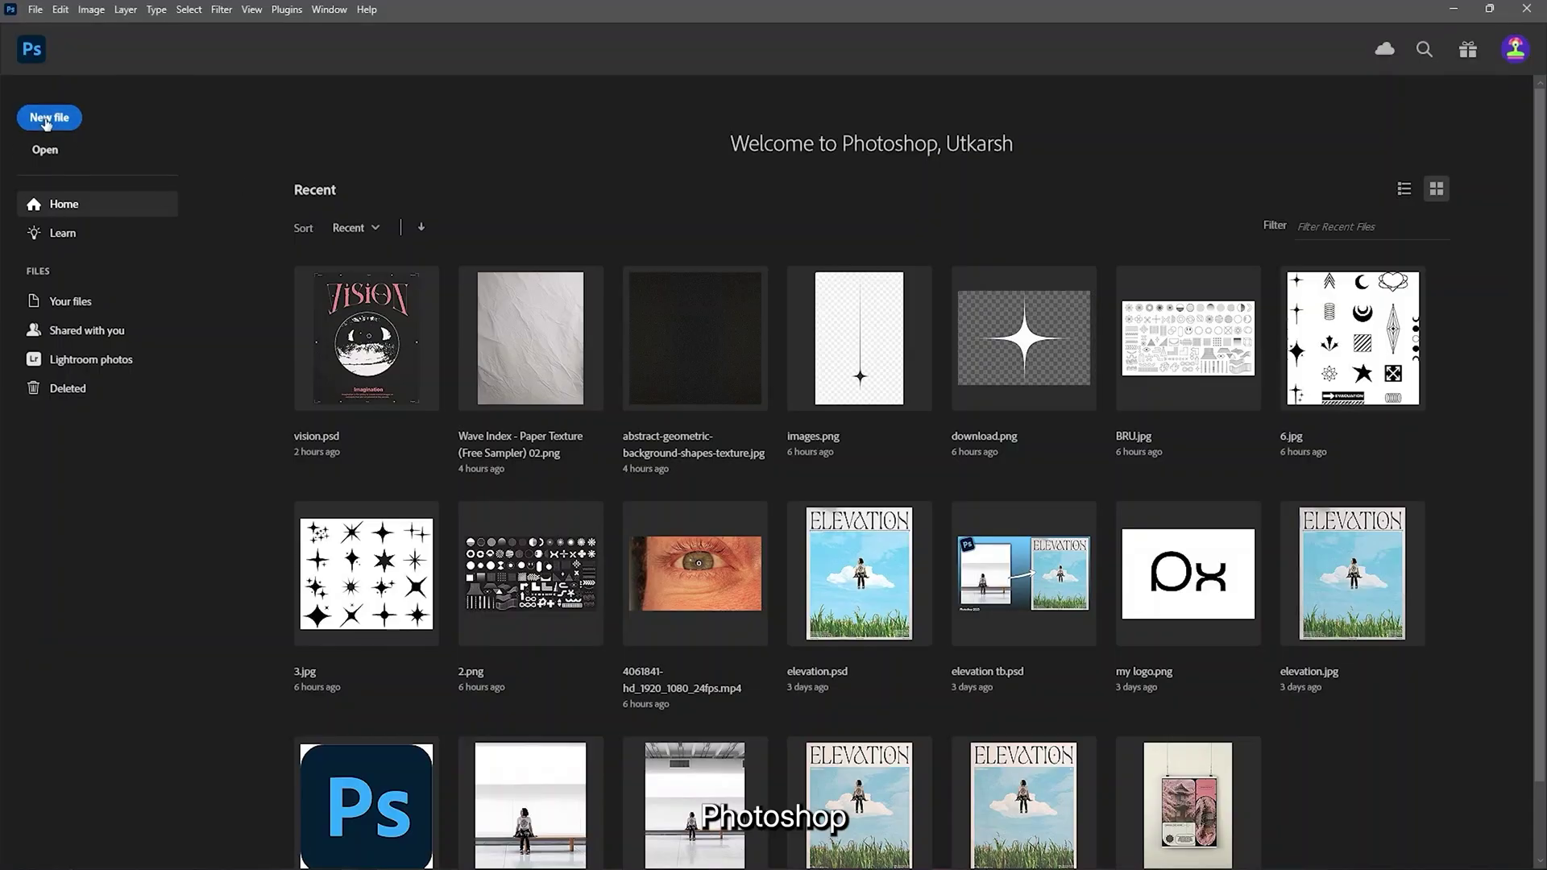
- Start a new 4 × 5 in, 300 pixels/cm CMYK document with Black background contents
left_click(46, 121)
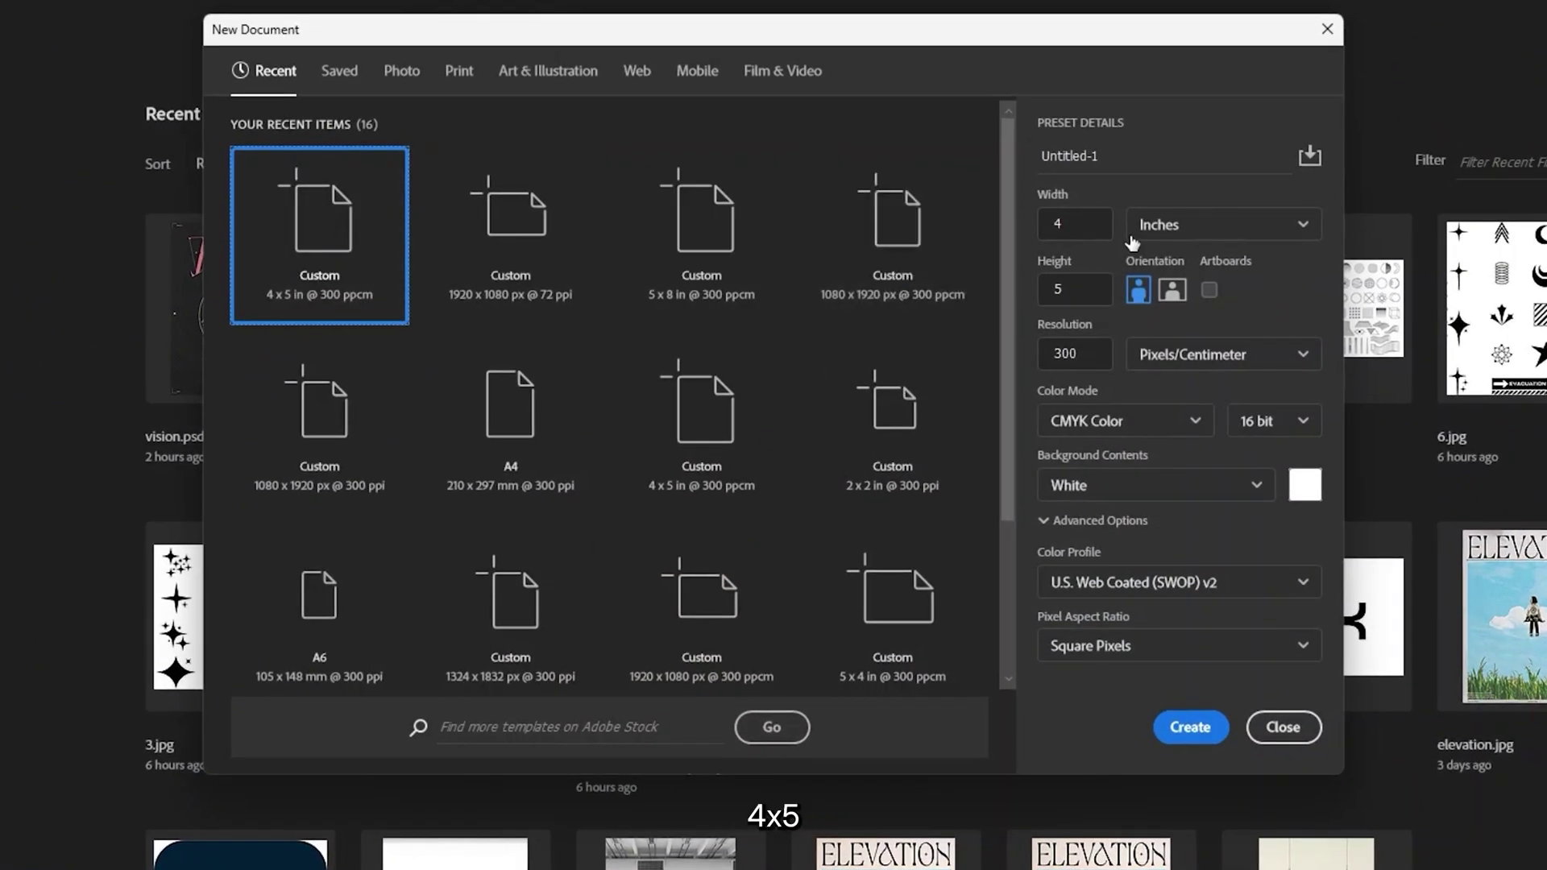
left_click(1076, 286)
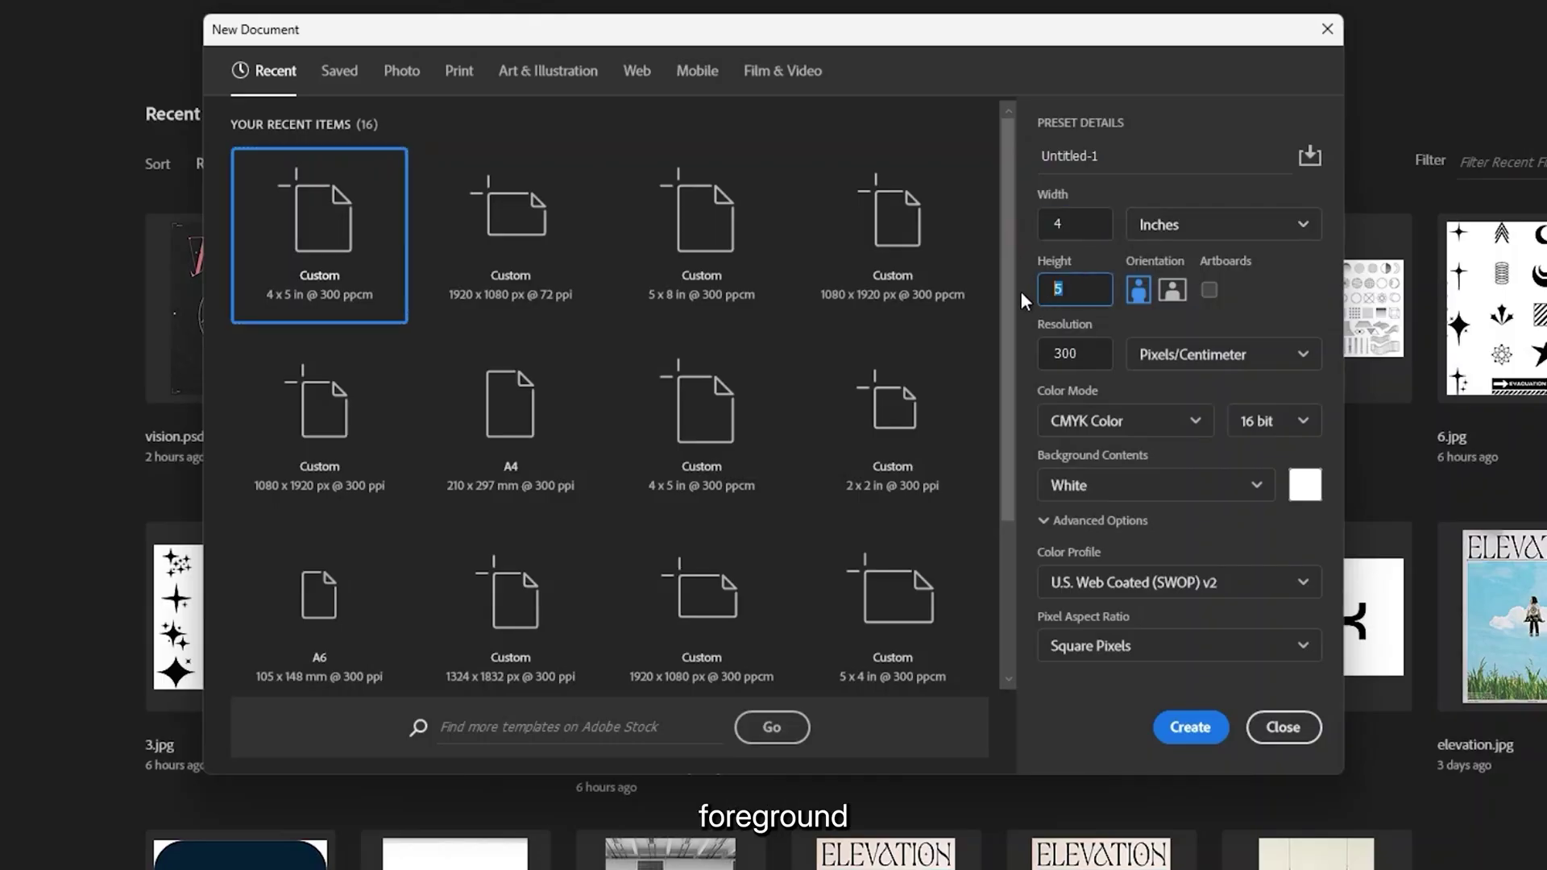
left_click(1210, 487)
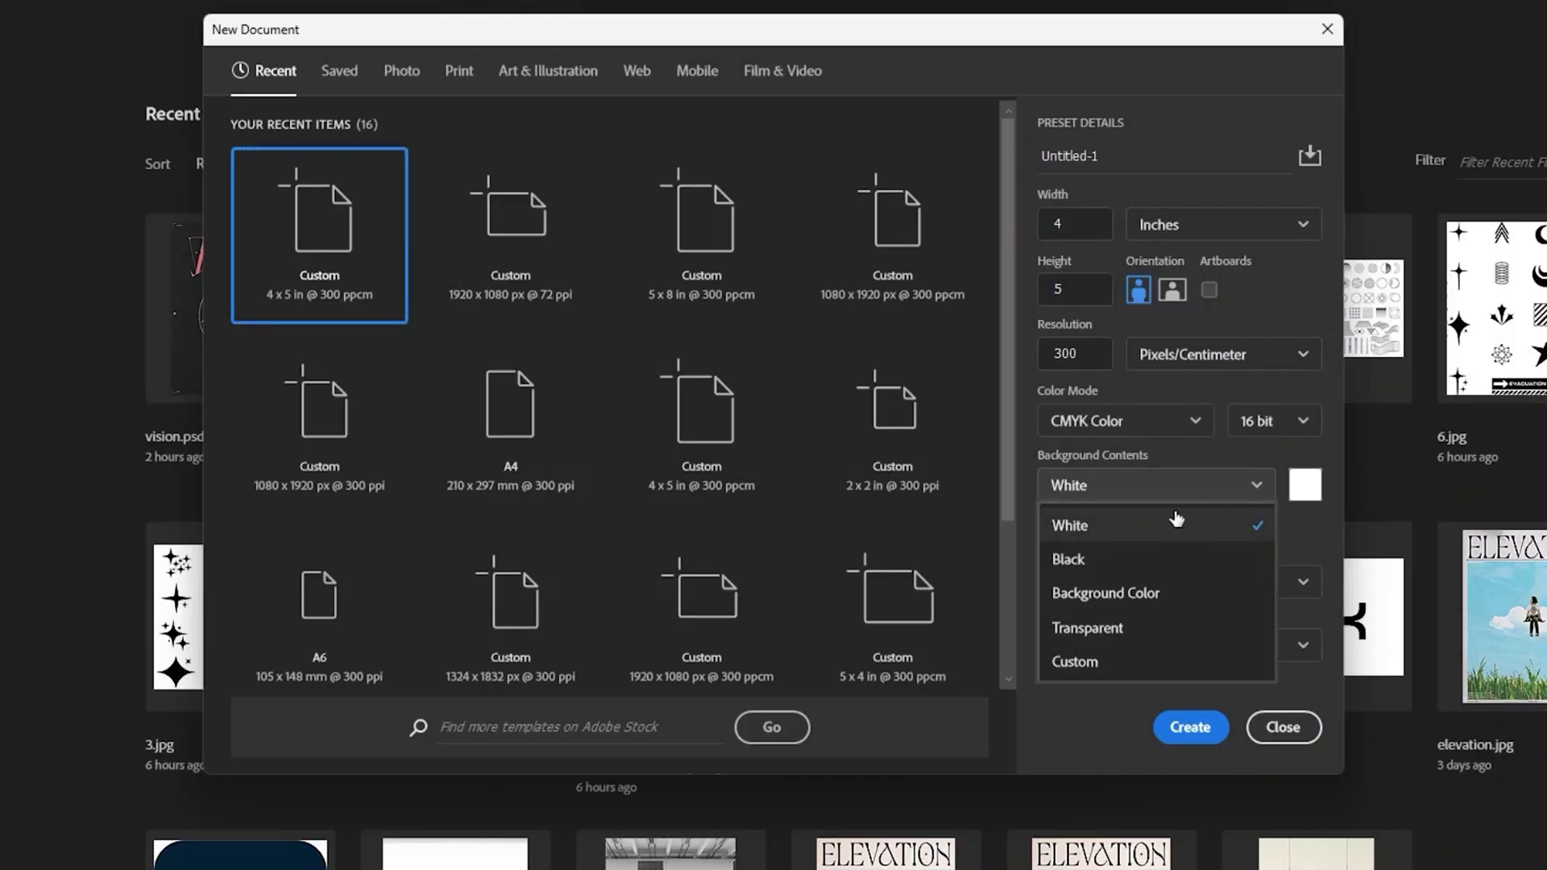
left_click(1168, 556)
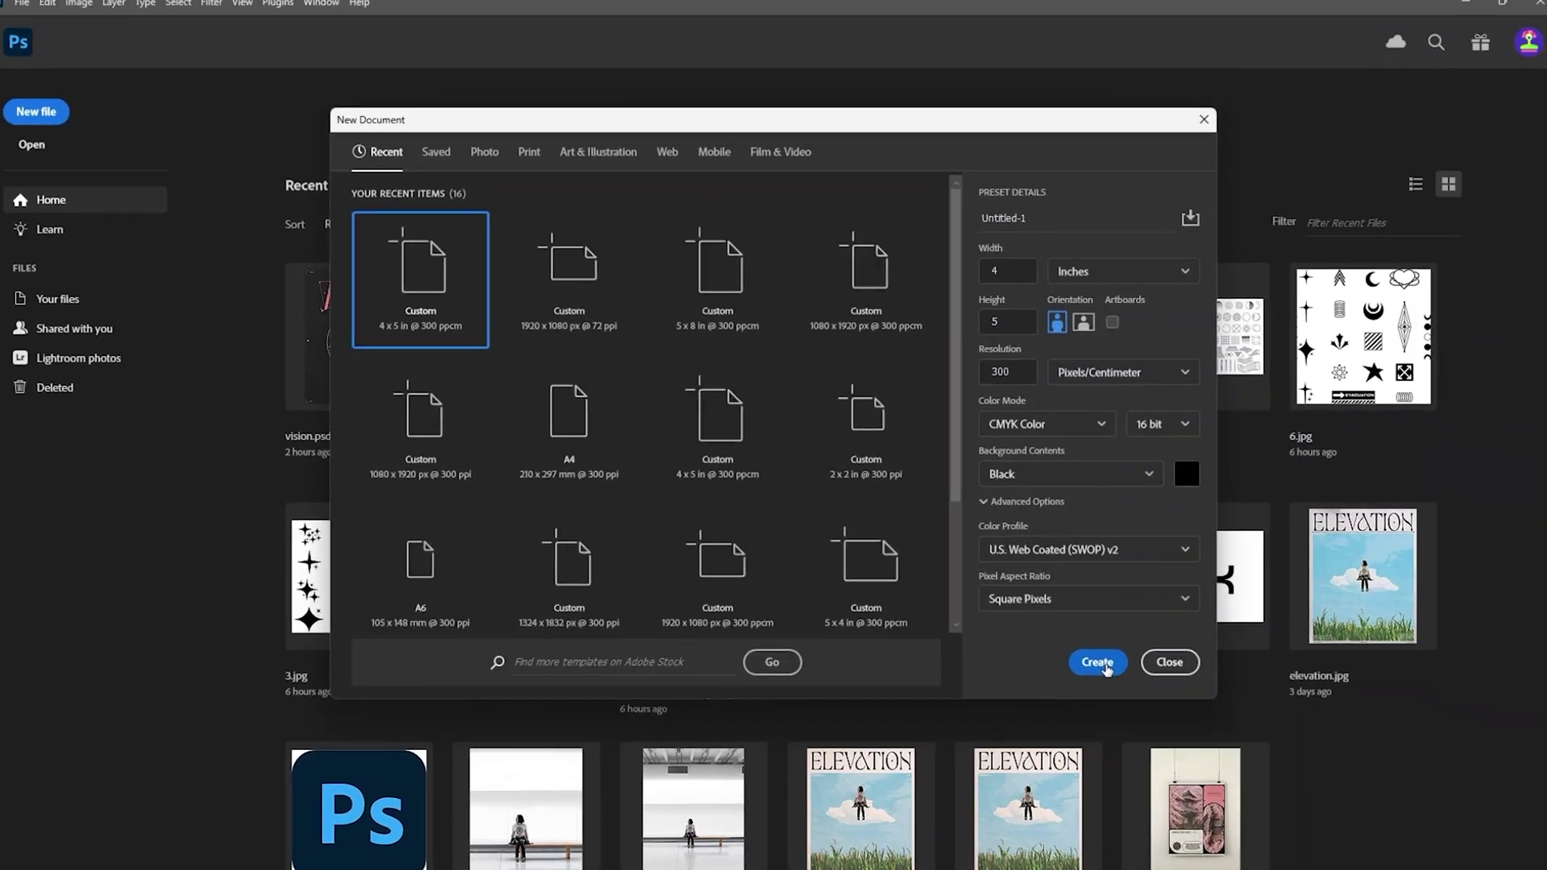
left_click(1191, 728)
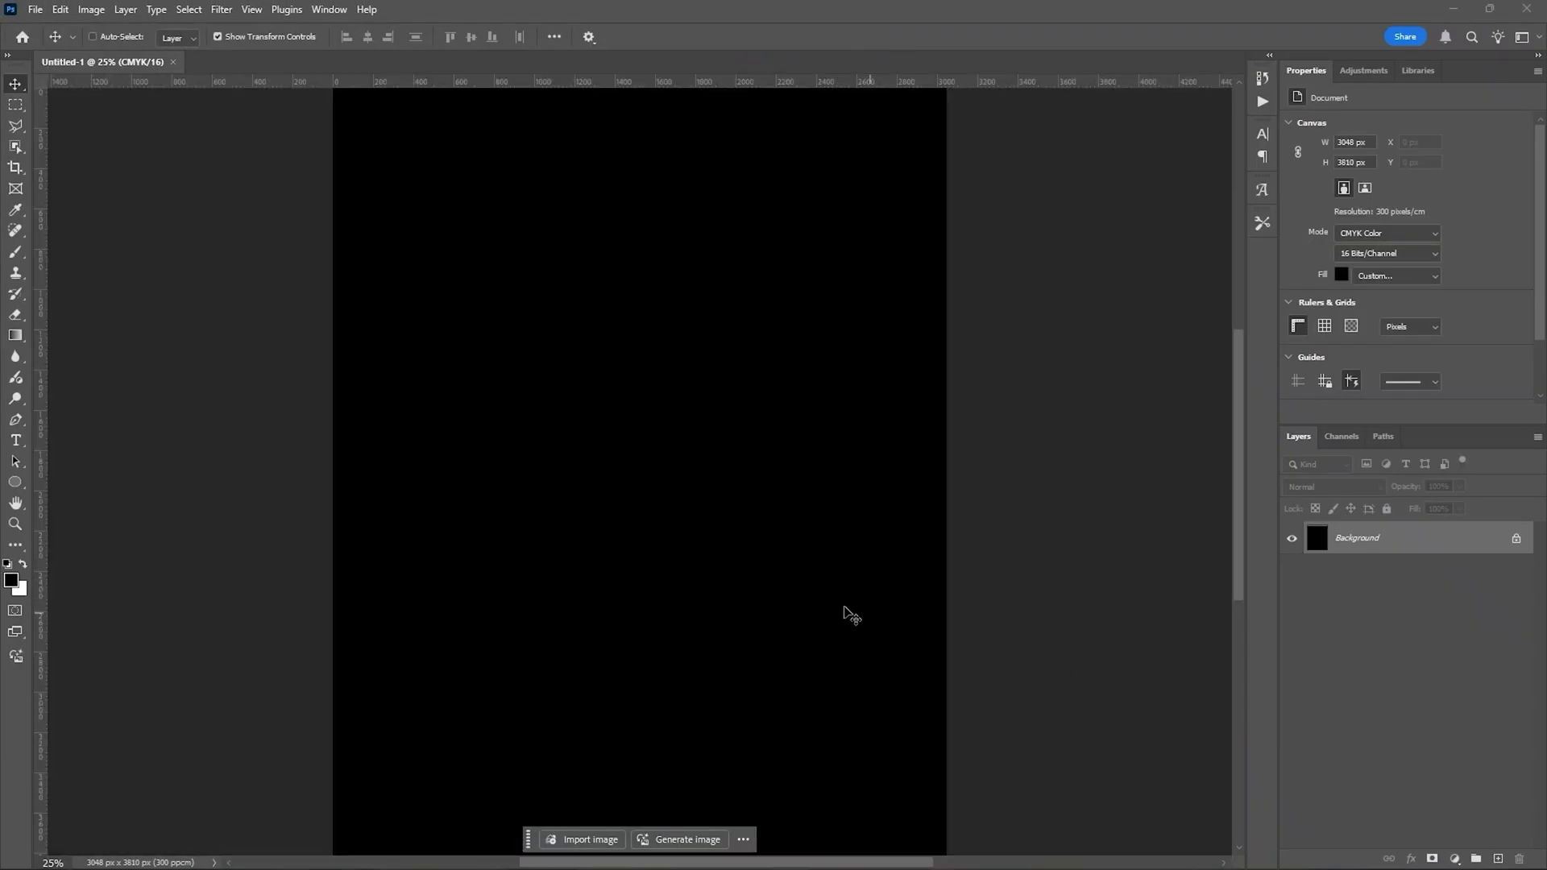
- Add a Vision text layer near the top of the page with the Type tool
scroll(635, 550, "down", 2)
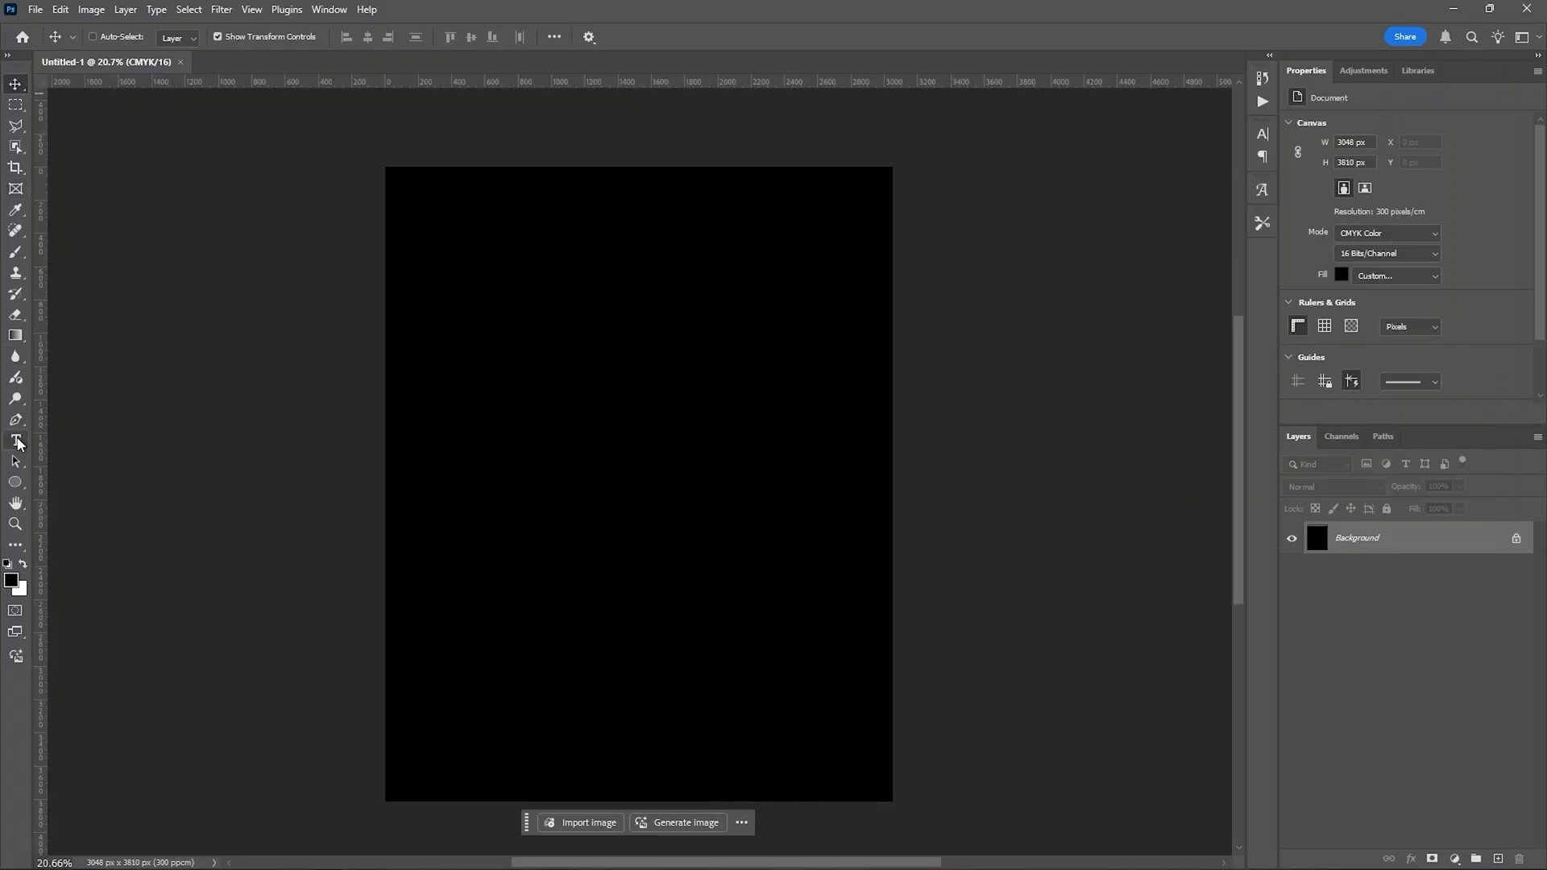
left_click(16, 440)
left_click(529, 277)
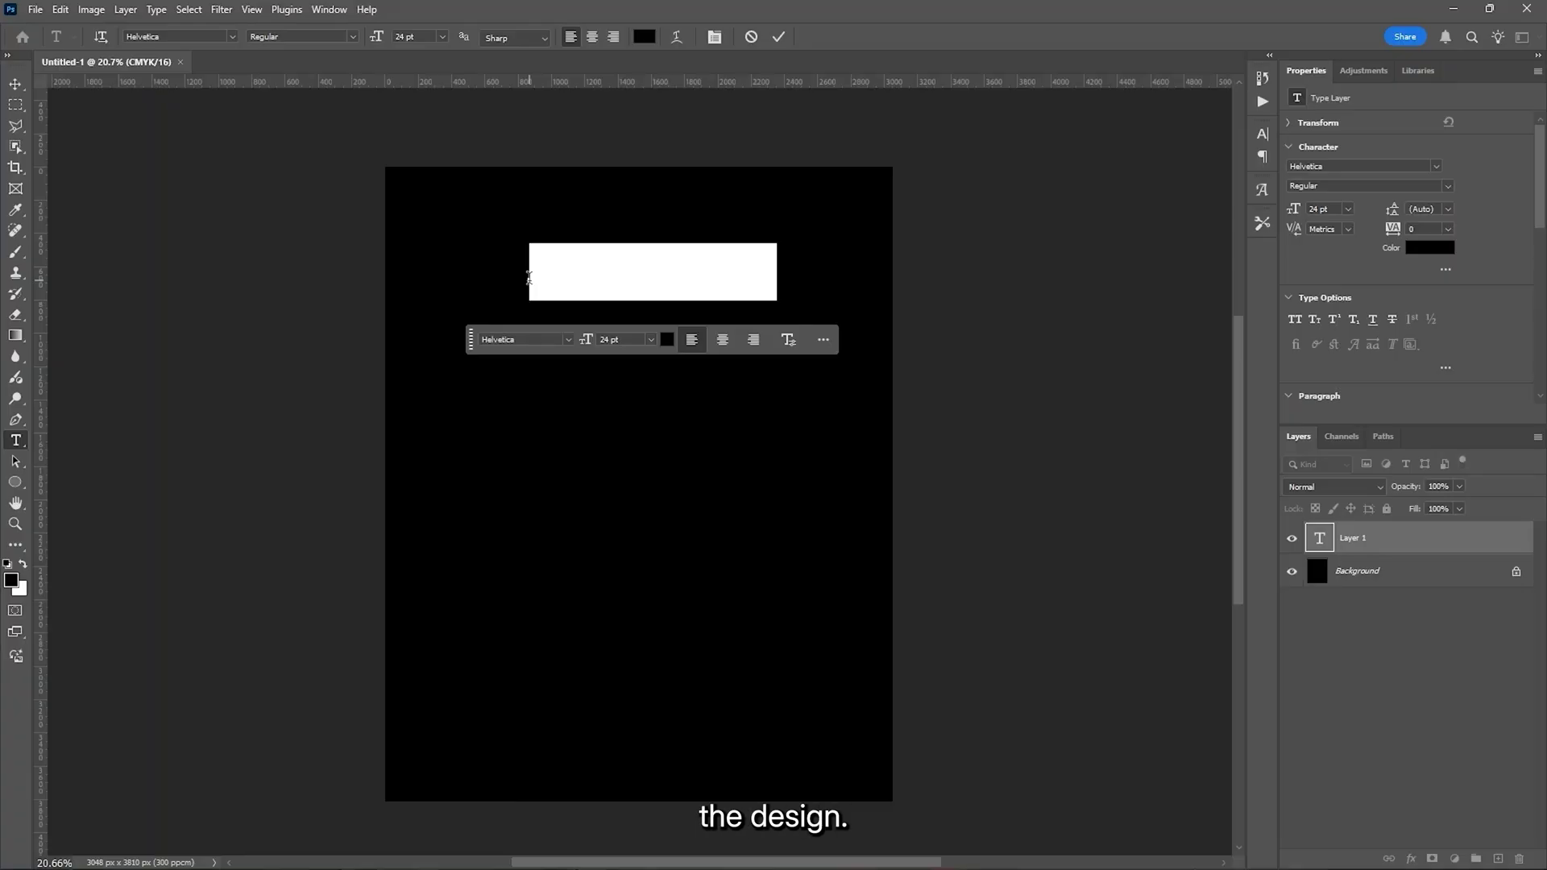
type("A")
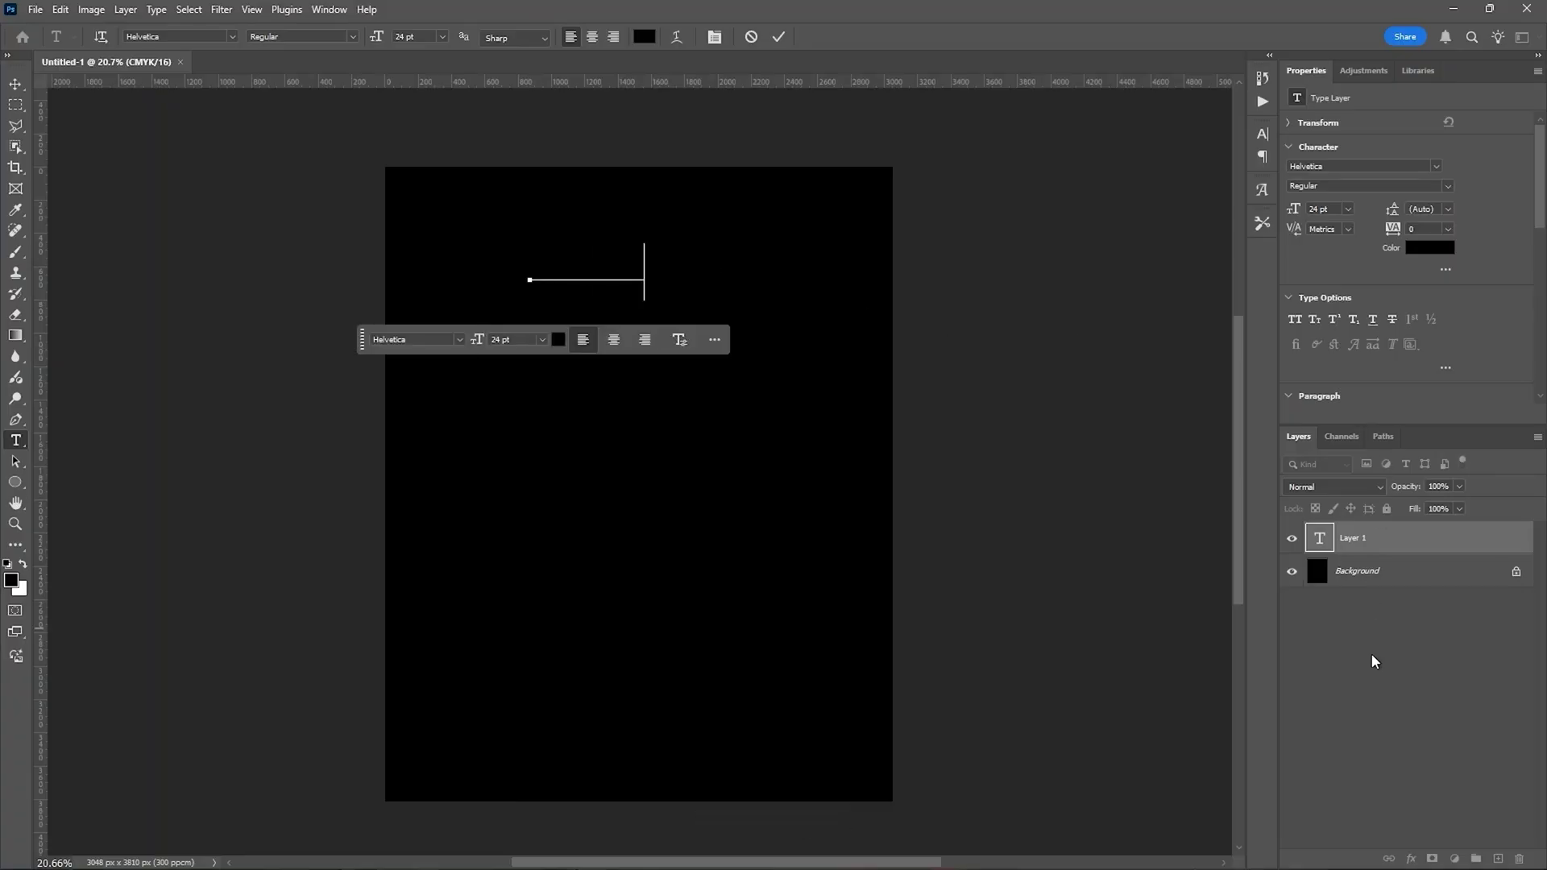
left_click(1372, 678)
- Make the Vision text white and set it in the Allowing Freedom Demo font
left_click(1383, 550)
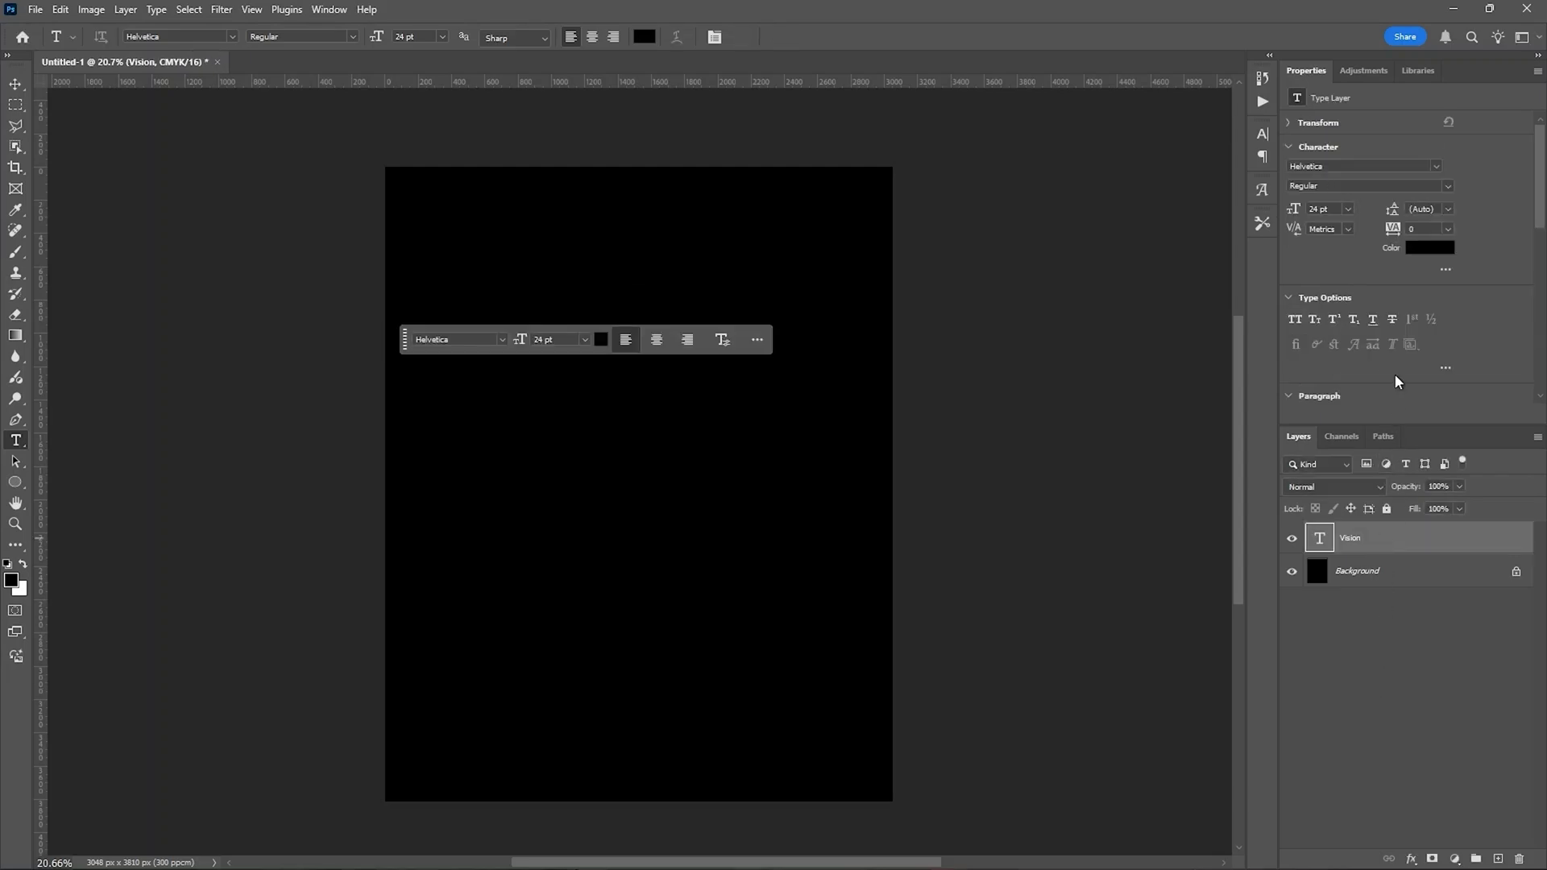
left_click(1443, 254)
left_click_drag(1007, 363, 521, 202)
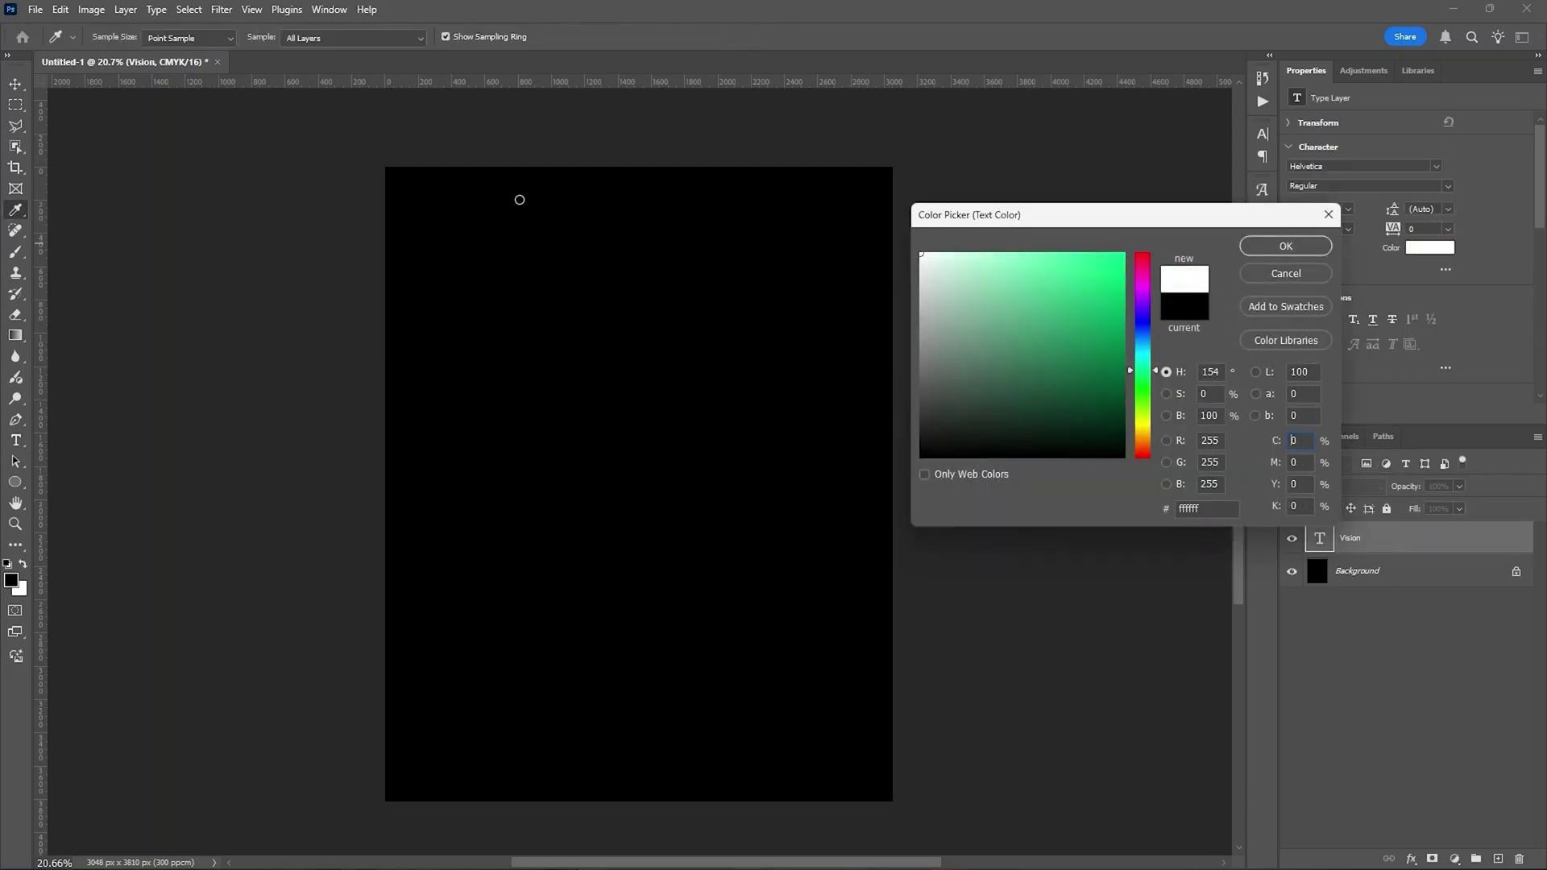
left_click(1286, 247)
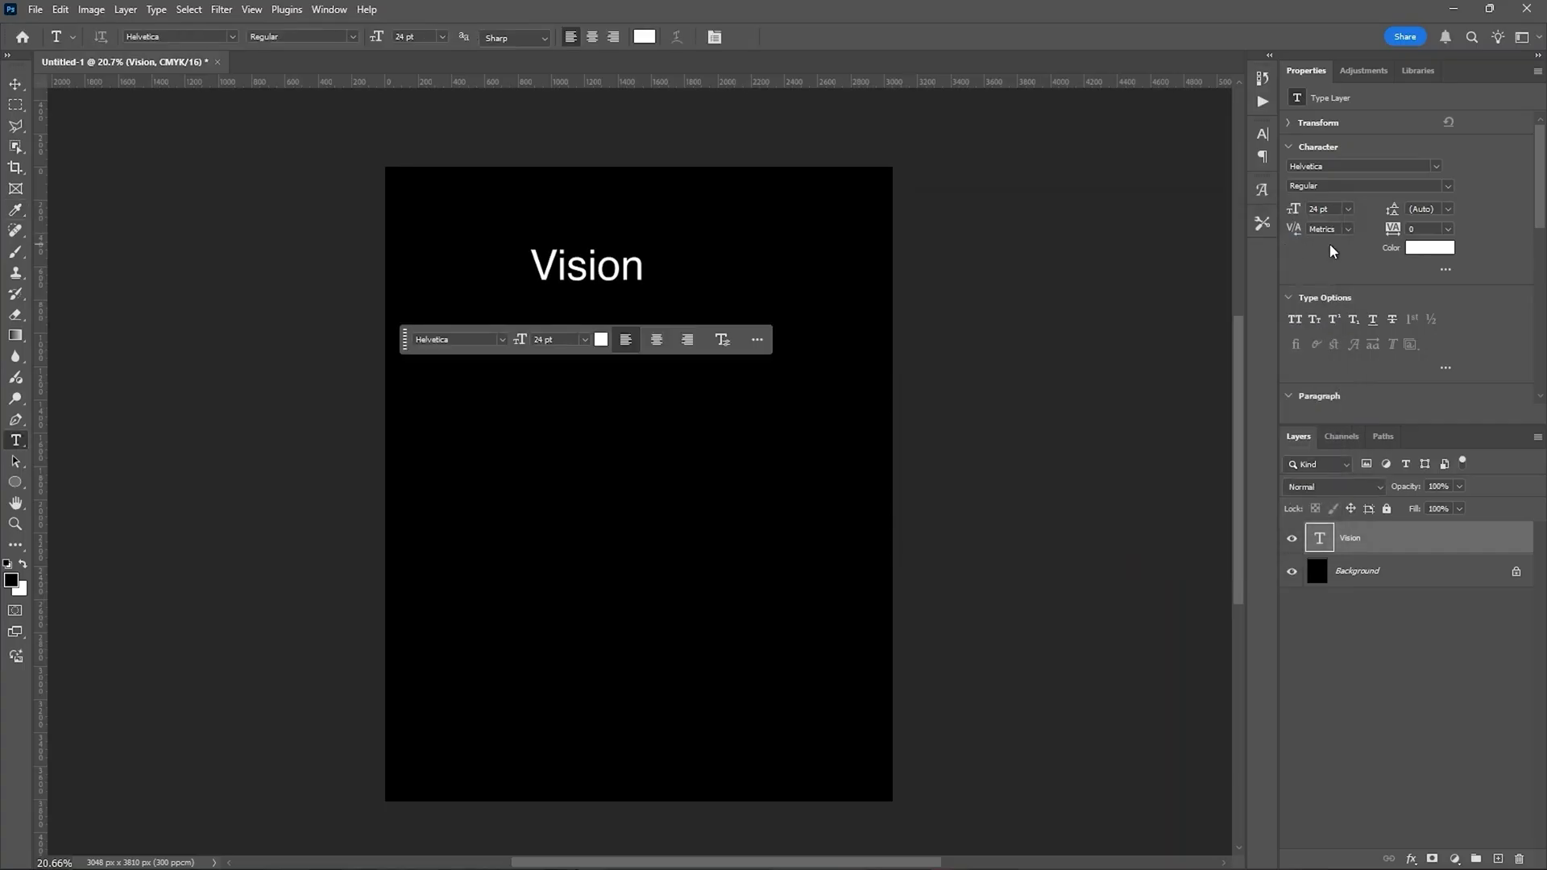
left_click(1435, 166)
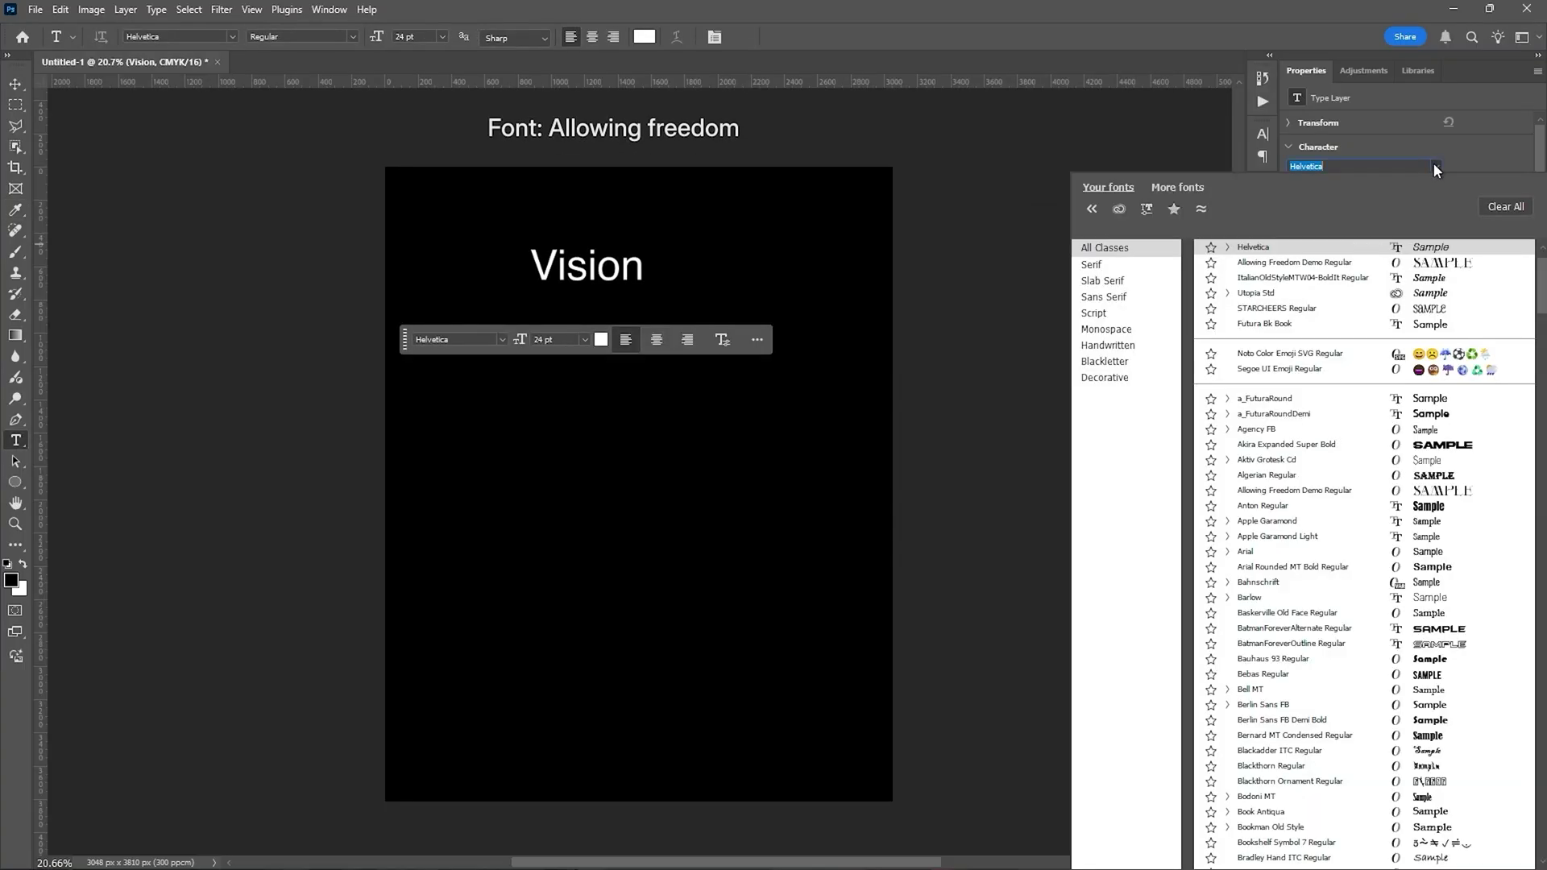
left_click(1306, 264)
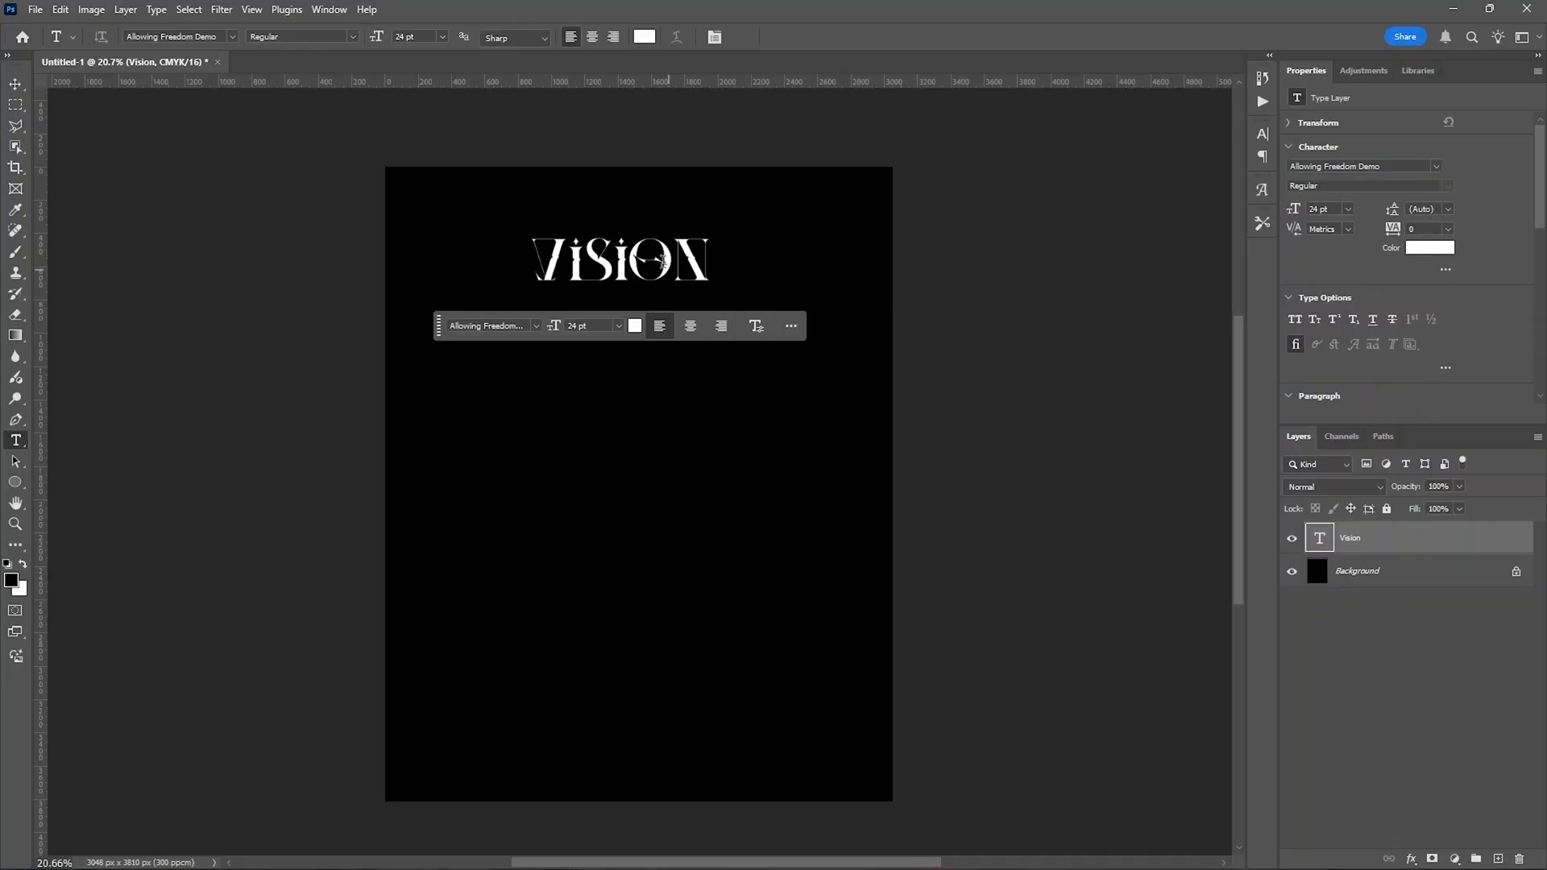
- Apply an Arc Lower warp with -23% bend to the selected VISION letters and commit
left_click(690, 260)
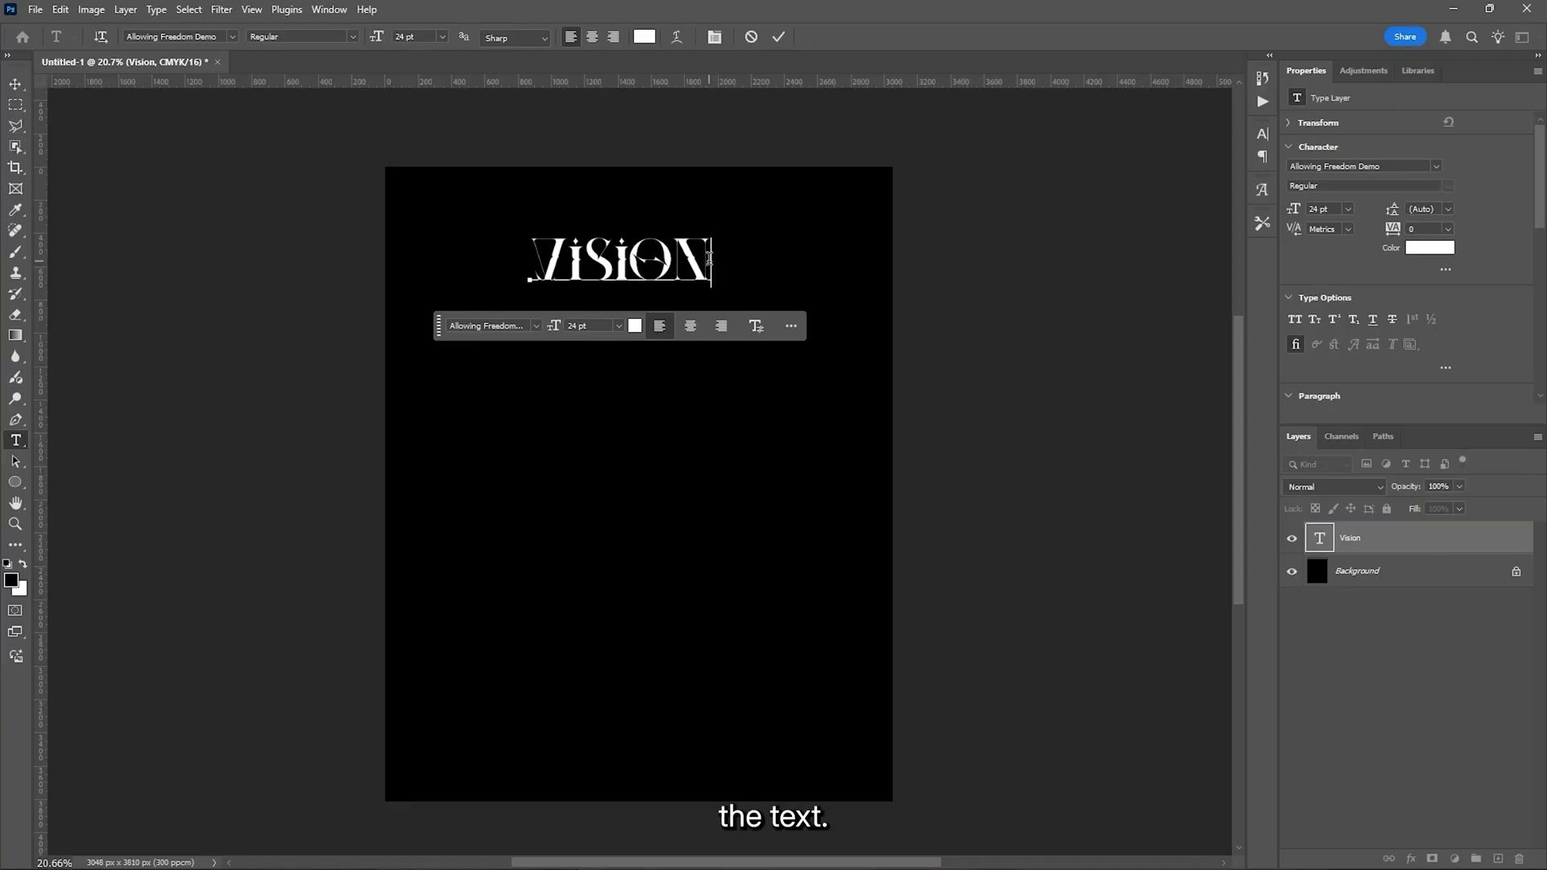
left_click_drag(709, 258, 528, 262)
left_click(676, 37)
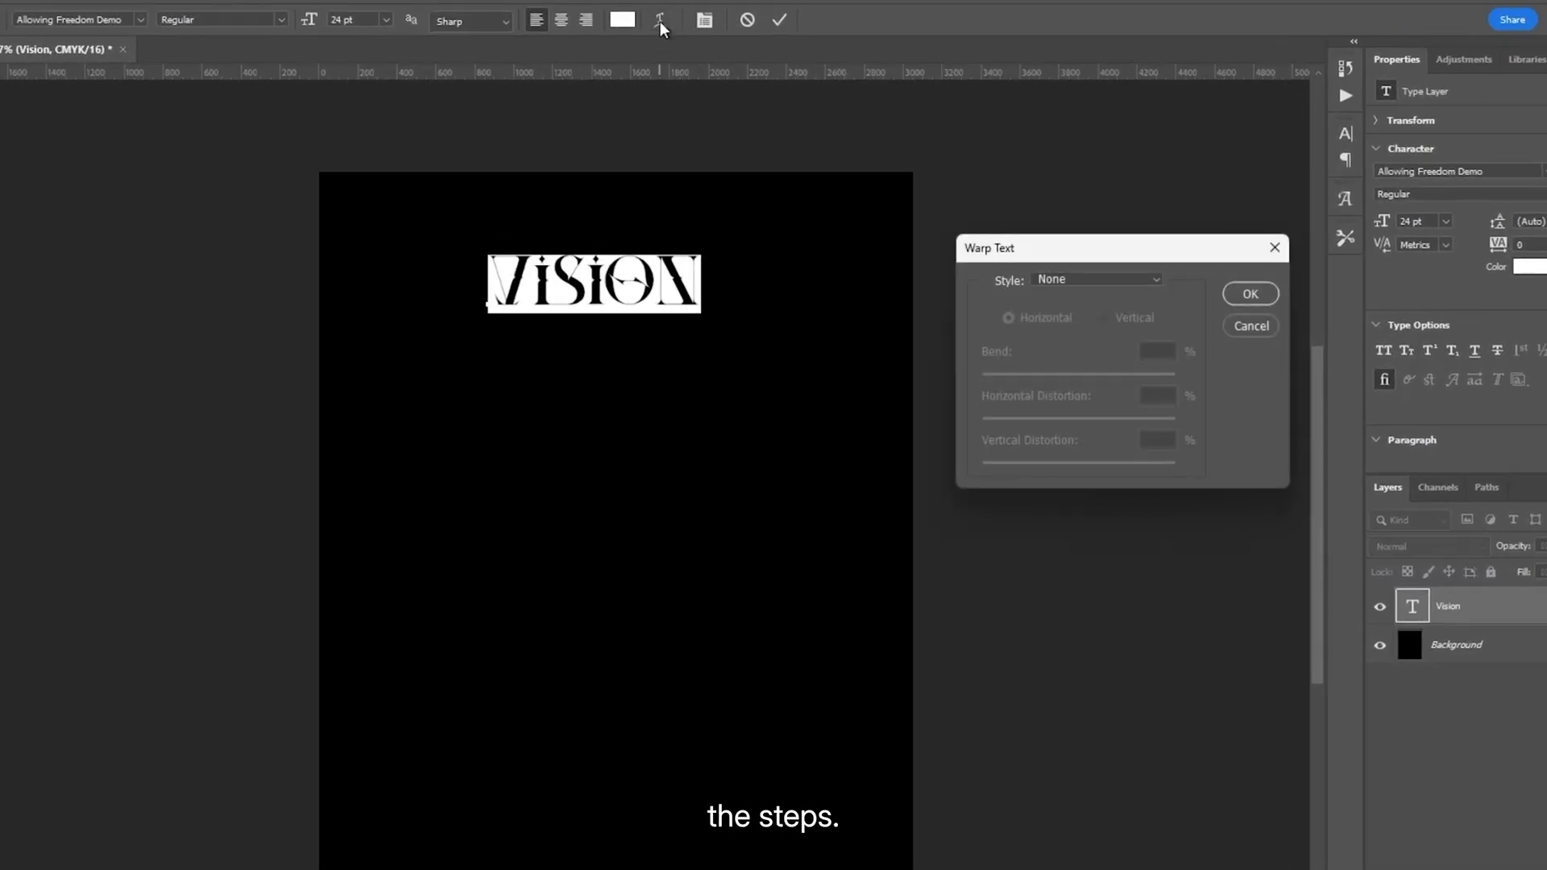
left_click(1075, 280)
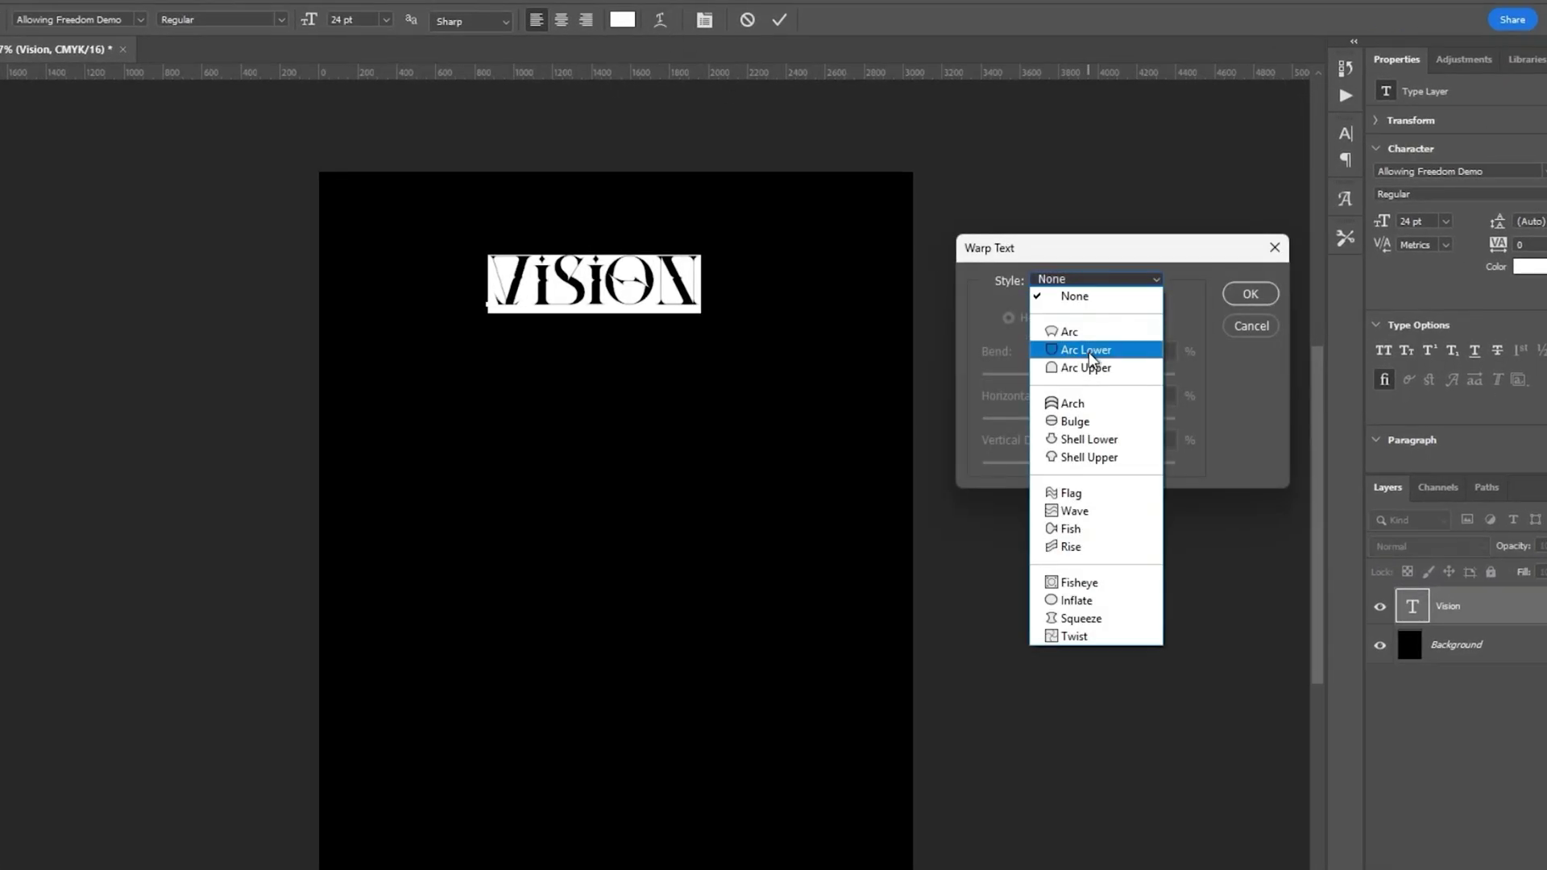
left_click(1090, 351)
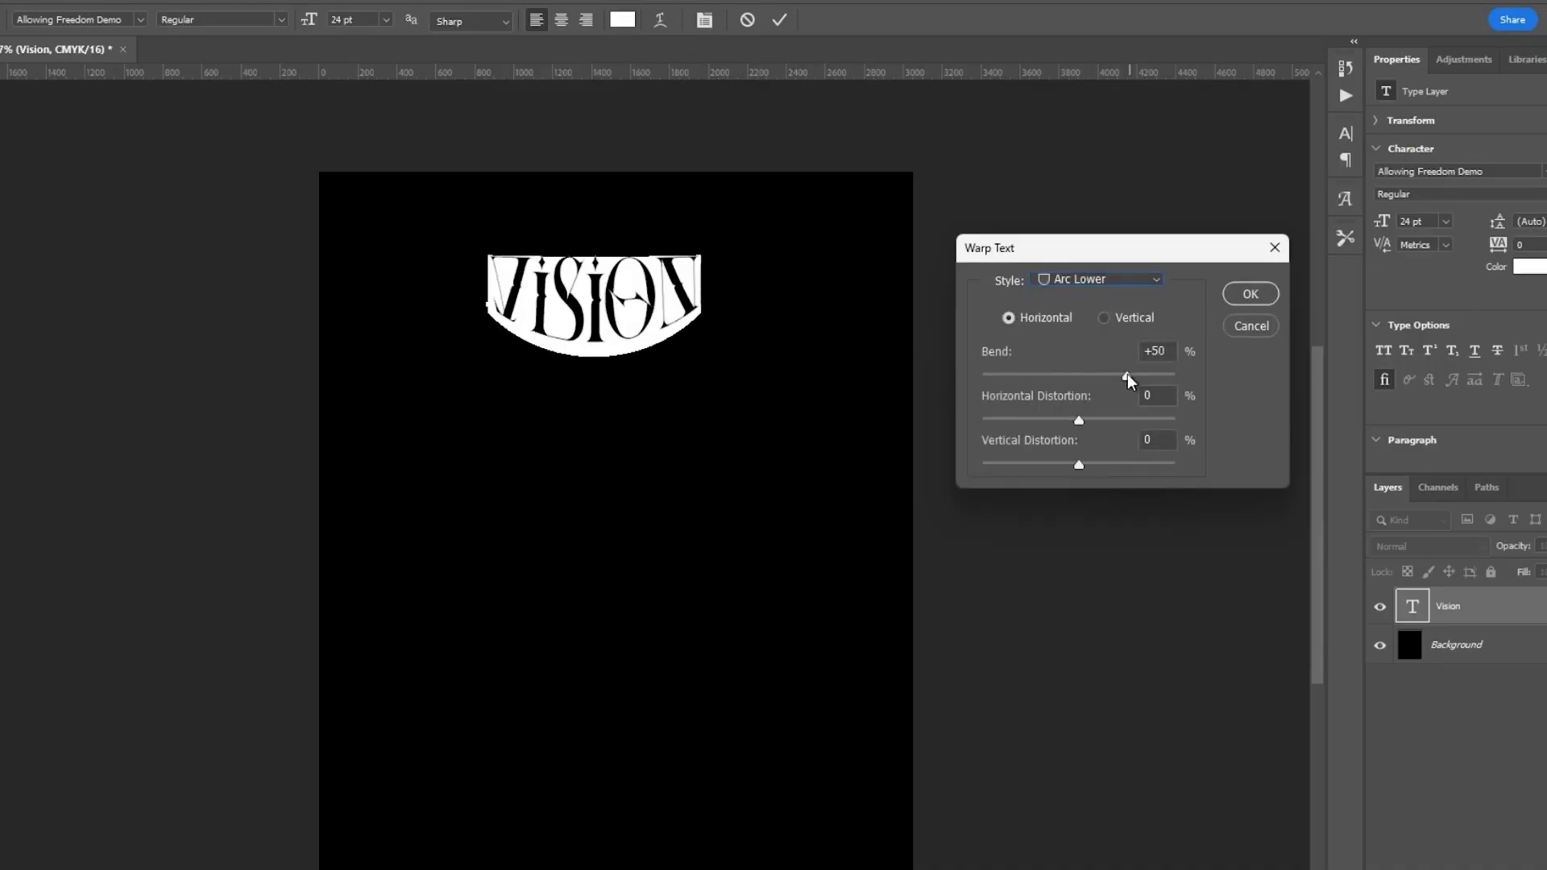
left_click_drag(1128, 379, 1061, 383)
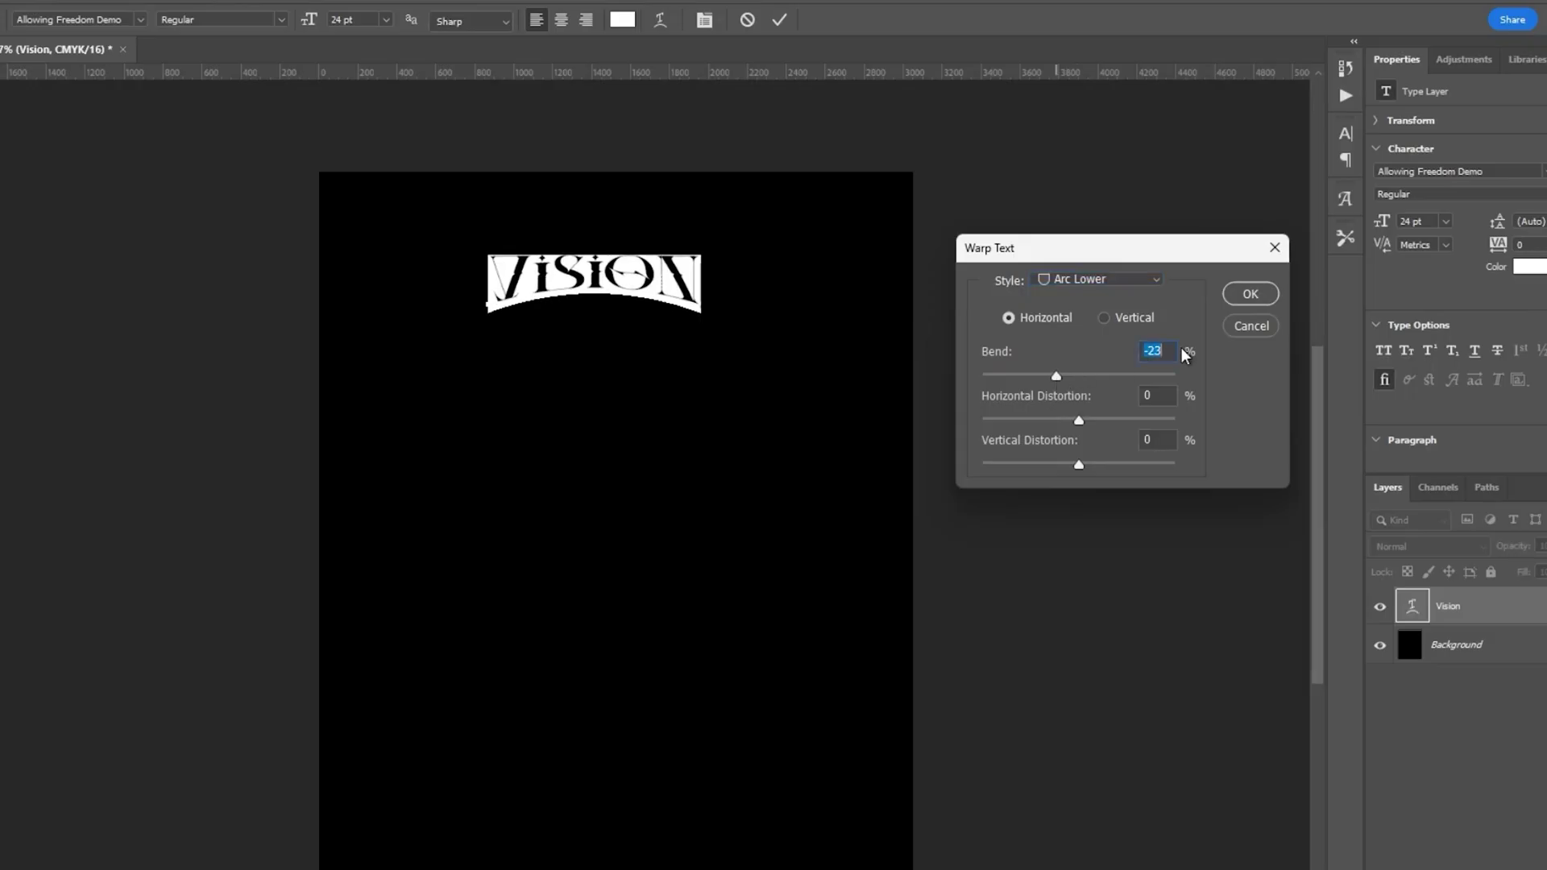
left_click(1250, 294)
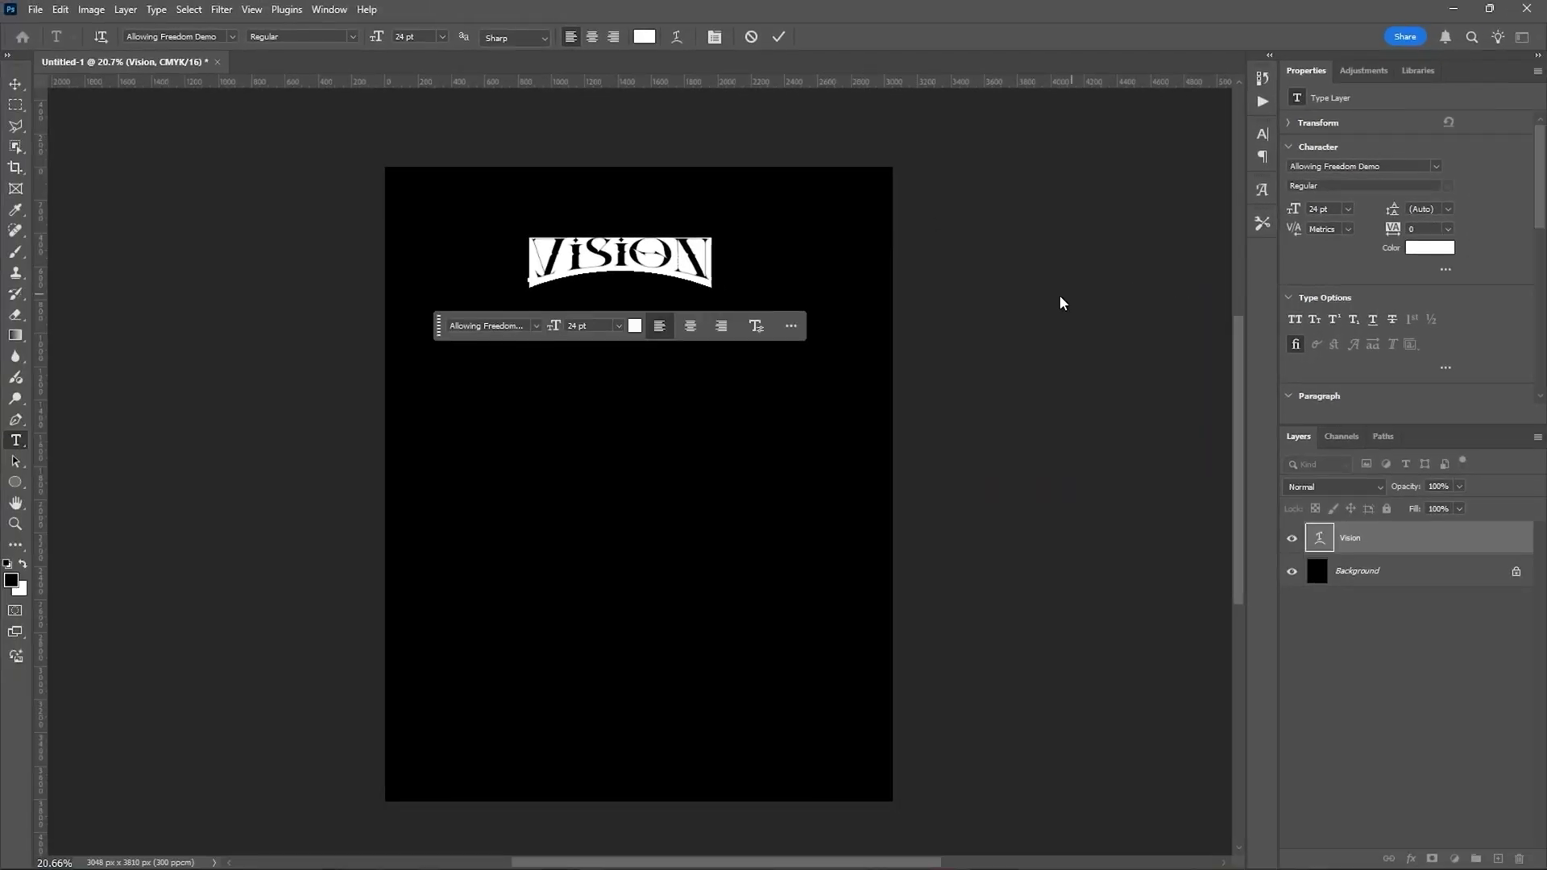
left_click(777, 38)
- Scale the VISION title up, centre it, and stretch it taller with a slight skew
key("v")
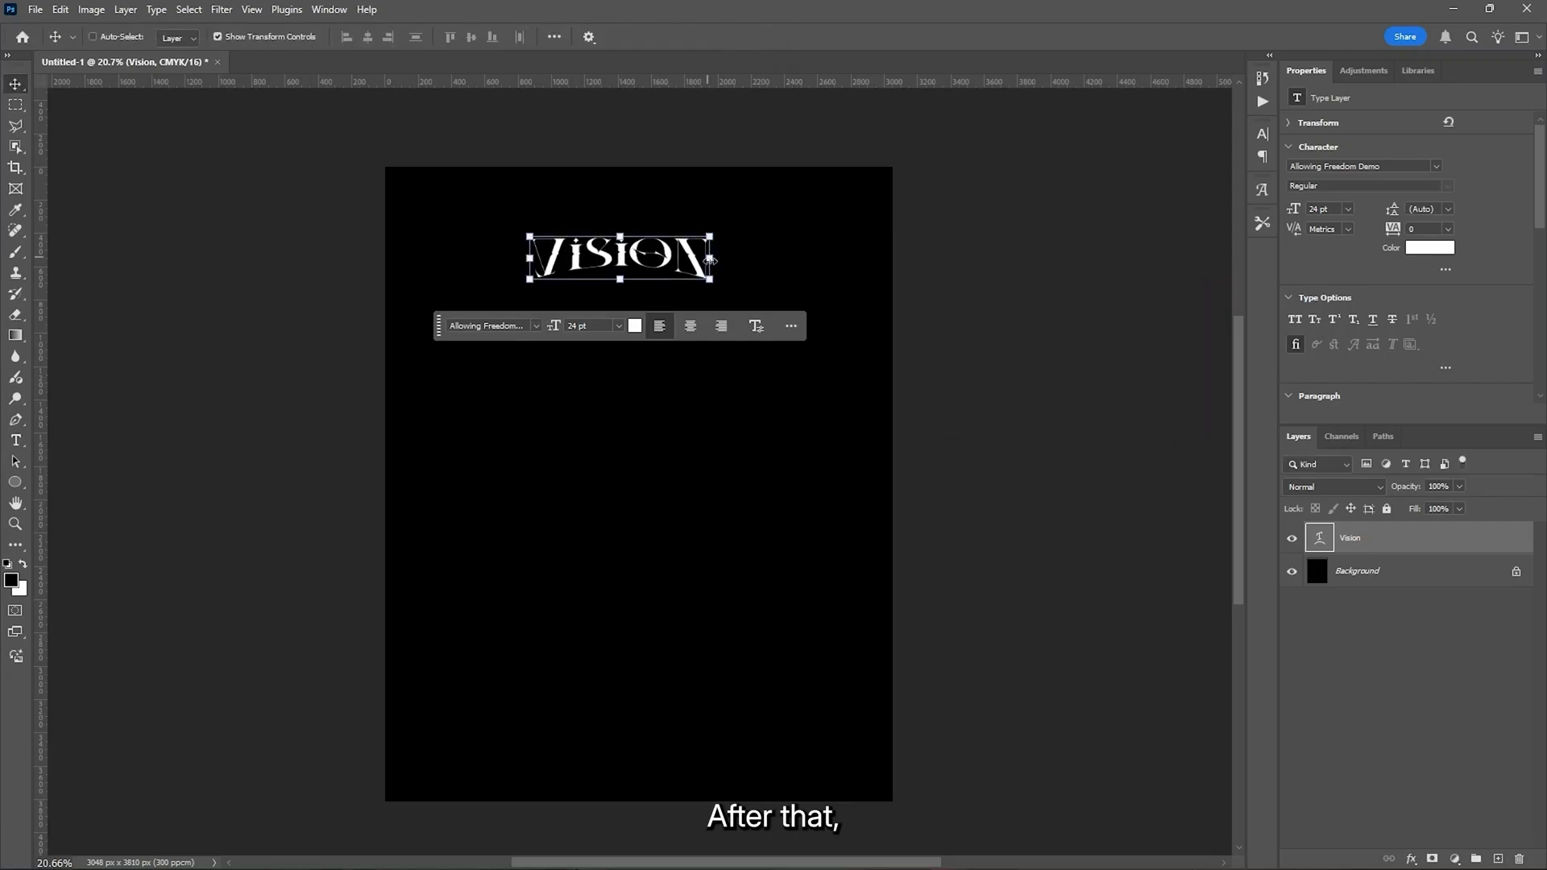
left_click_drag(619, 281, 620, 333)
left_click_drag(621, 278, 640, 267)
left_click_drag(640, 322, 641, 365)
key("Return")
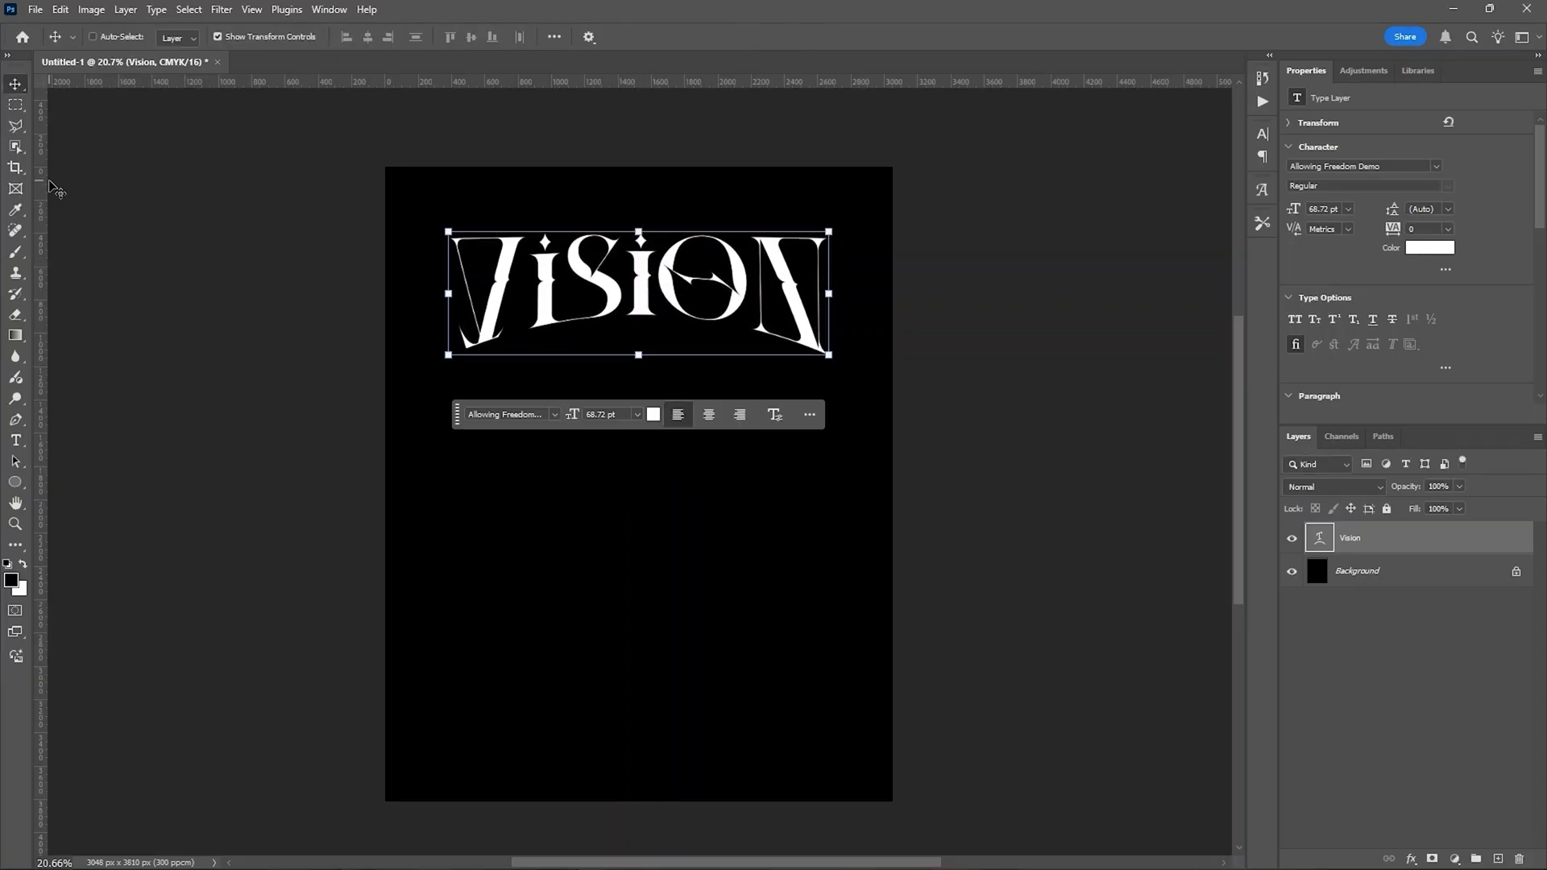
- Draw a thin white bar, duplicate and rotate it into an L mark, and group it top-right
mouse_move(491, 509)
left_mouse_down()
mouse_move(556, 515)
mouse_move(530, 483)
mouse_move(577, 522)
left_mouse_up()
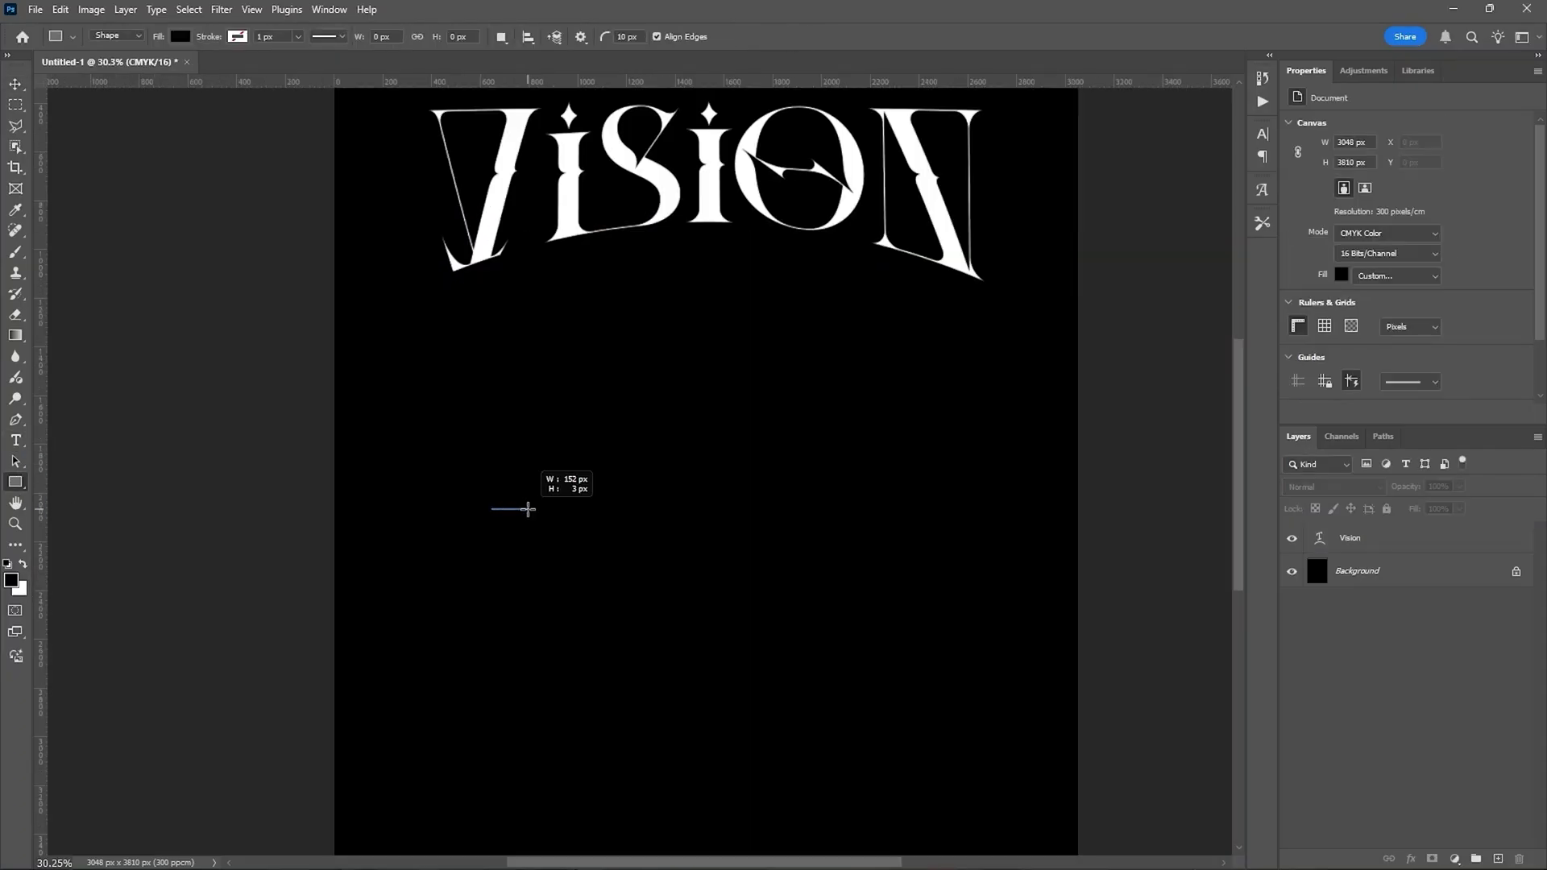
scroll(524, 503, "up", 3)
key("ctrl+alt+t")
scroll(530, 484, "up", 2)
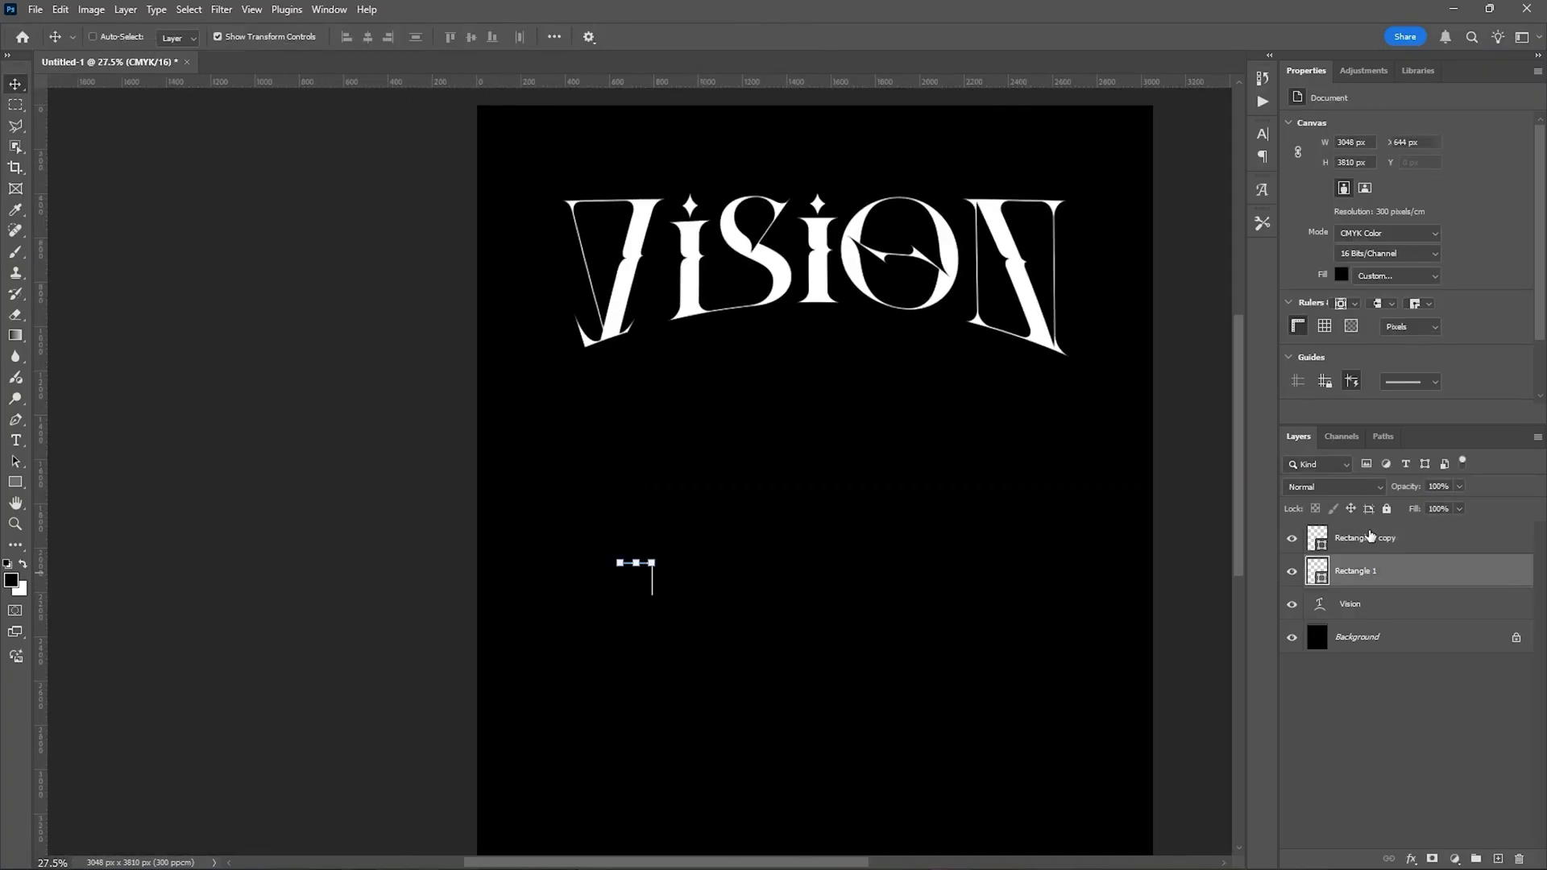
left_click_drag(635, 562, 497, 127)
key("Return")
key("ctrl+g")
- Copy the corner marks to the top-left, group them, and duplicate them to the bottom corners
key("v")
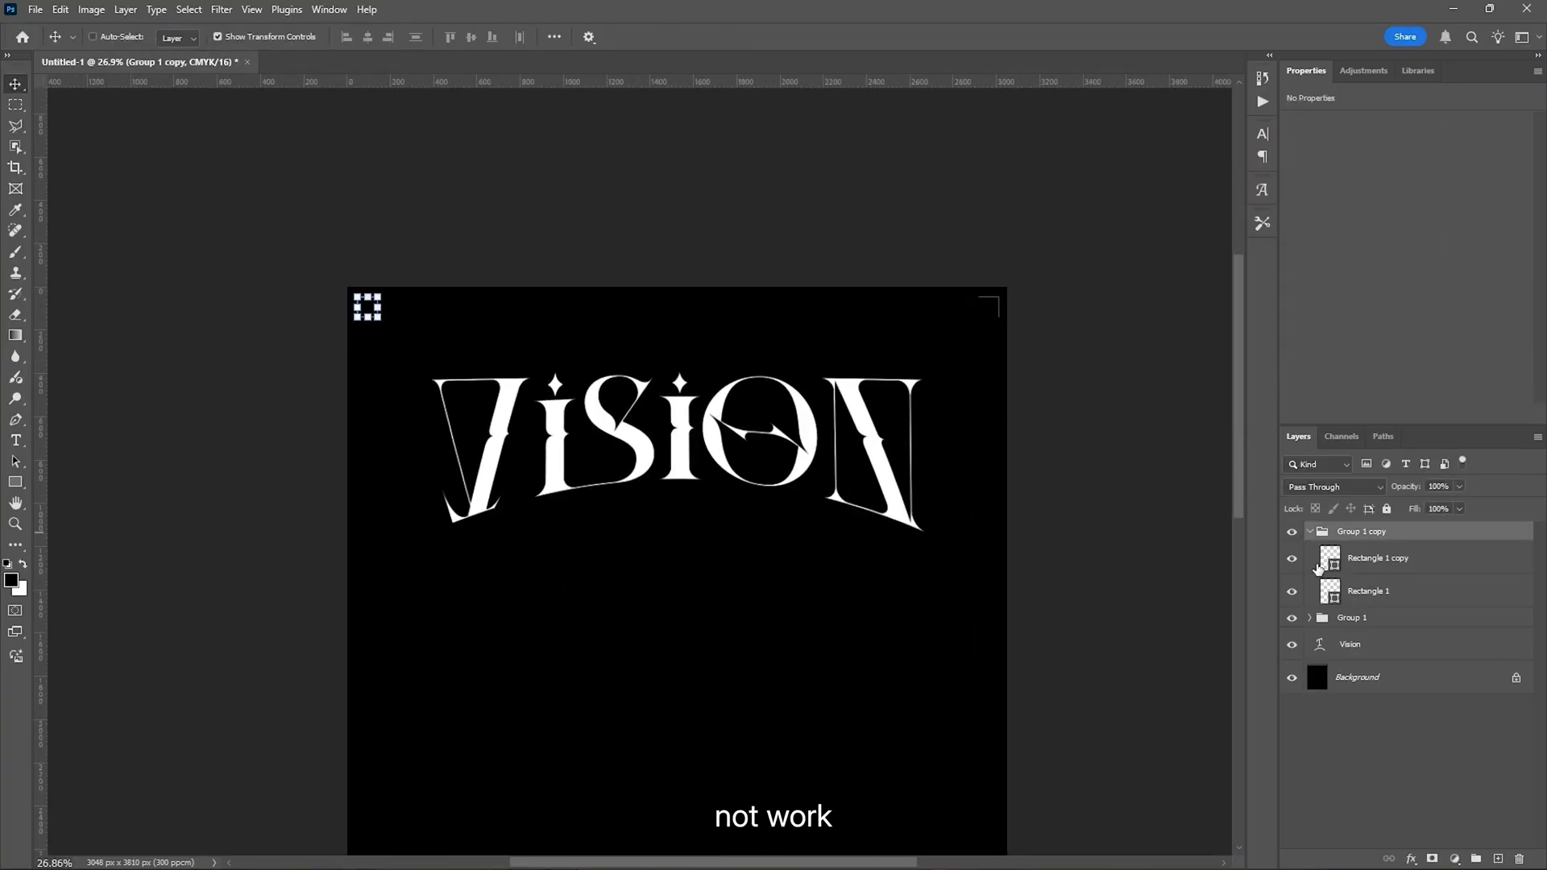
left_click(1352, 617, "shift")
key("ctrl+g")
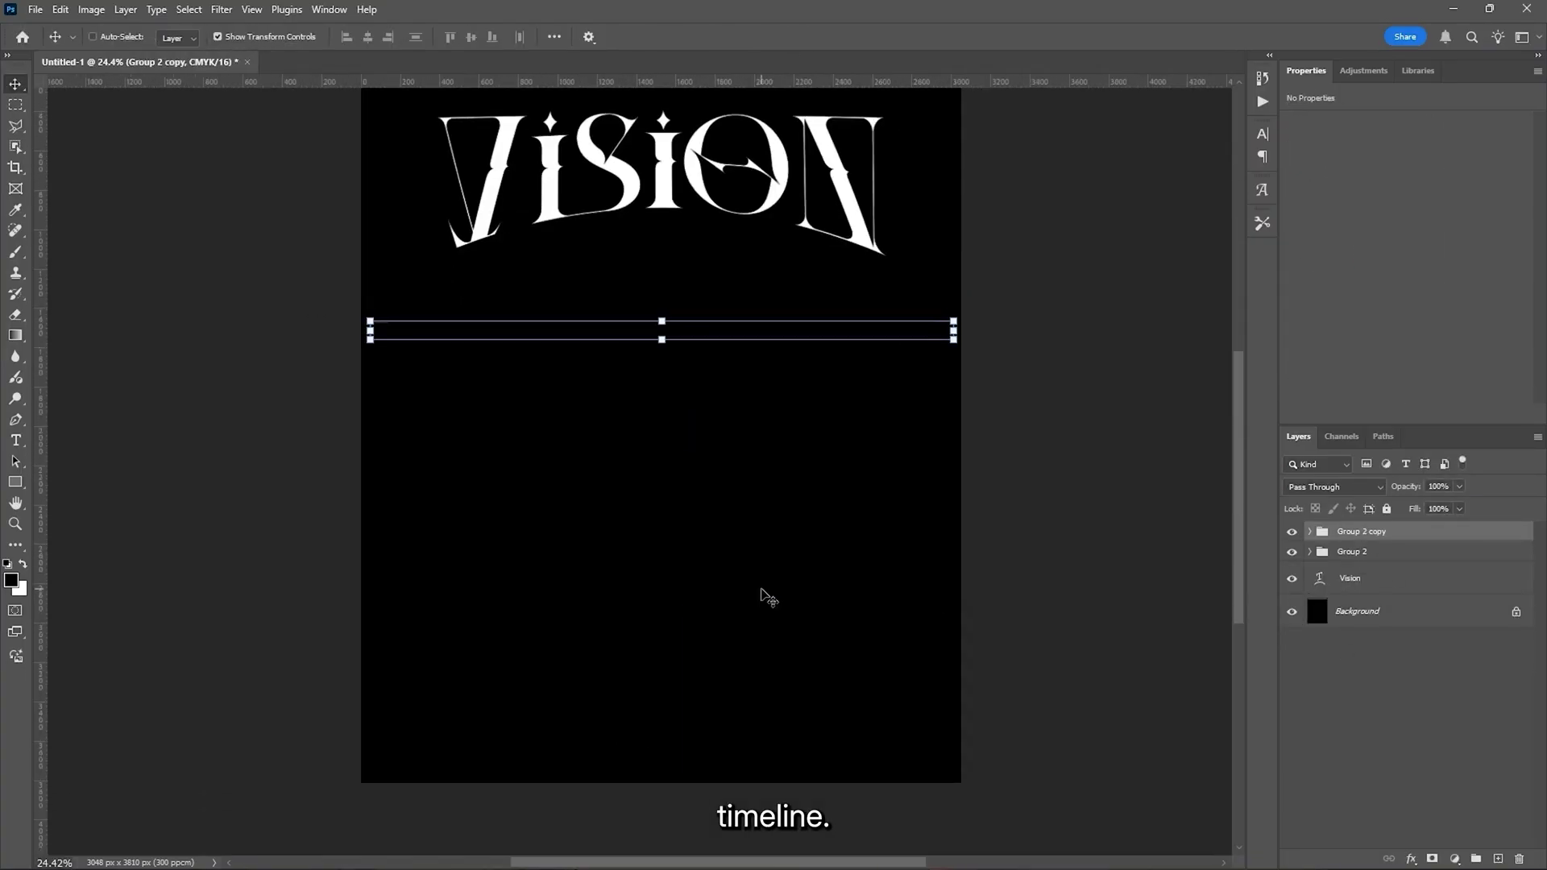
left_click_drag(766, 597, 708, 729)
left_click(1326, 556)
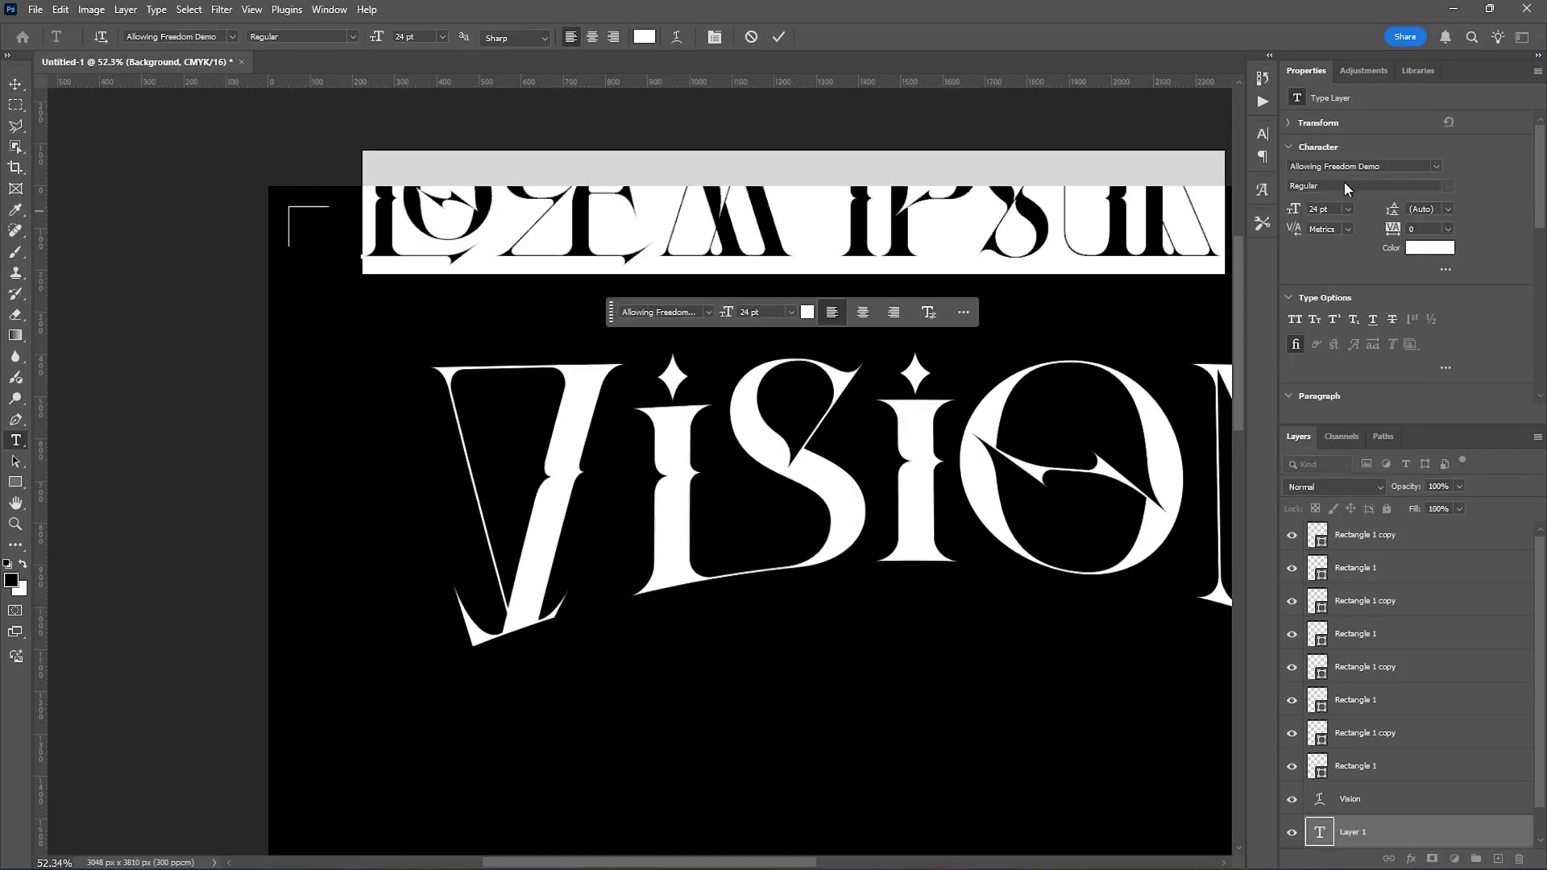
- Replace the placeholder with 'dezynx' and arrange the stars and the Delusion, See and Imagine labels
key("BackSpace")
type("dezynx")
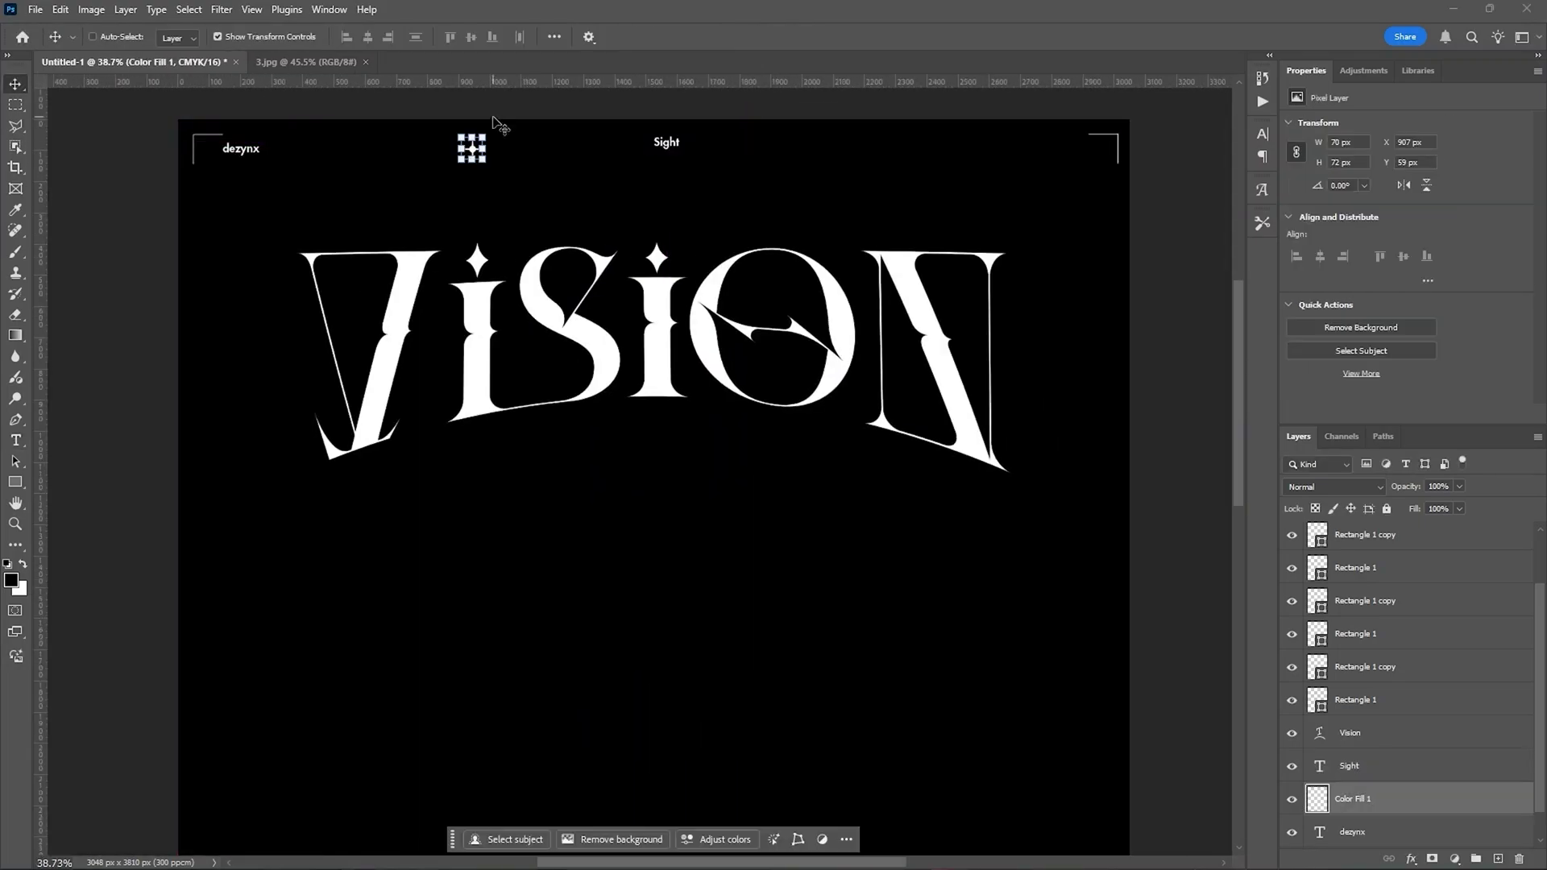
left_click_drag(468, 148, 861, 155)
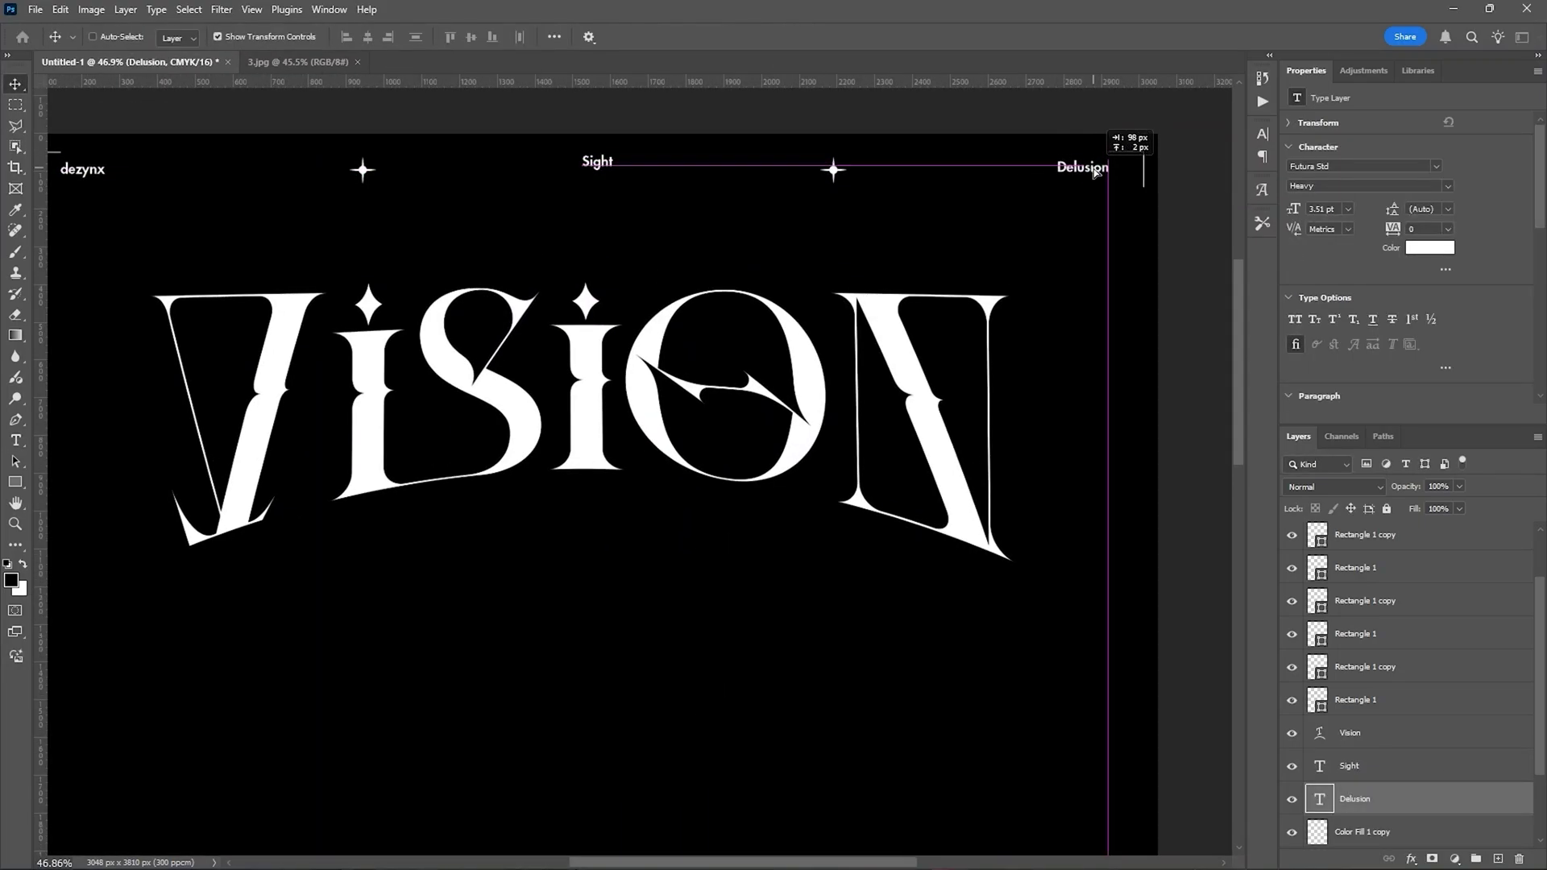
left_click_drag(1096, 173, 1092, 171)
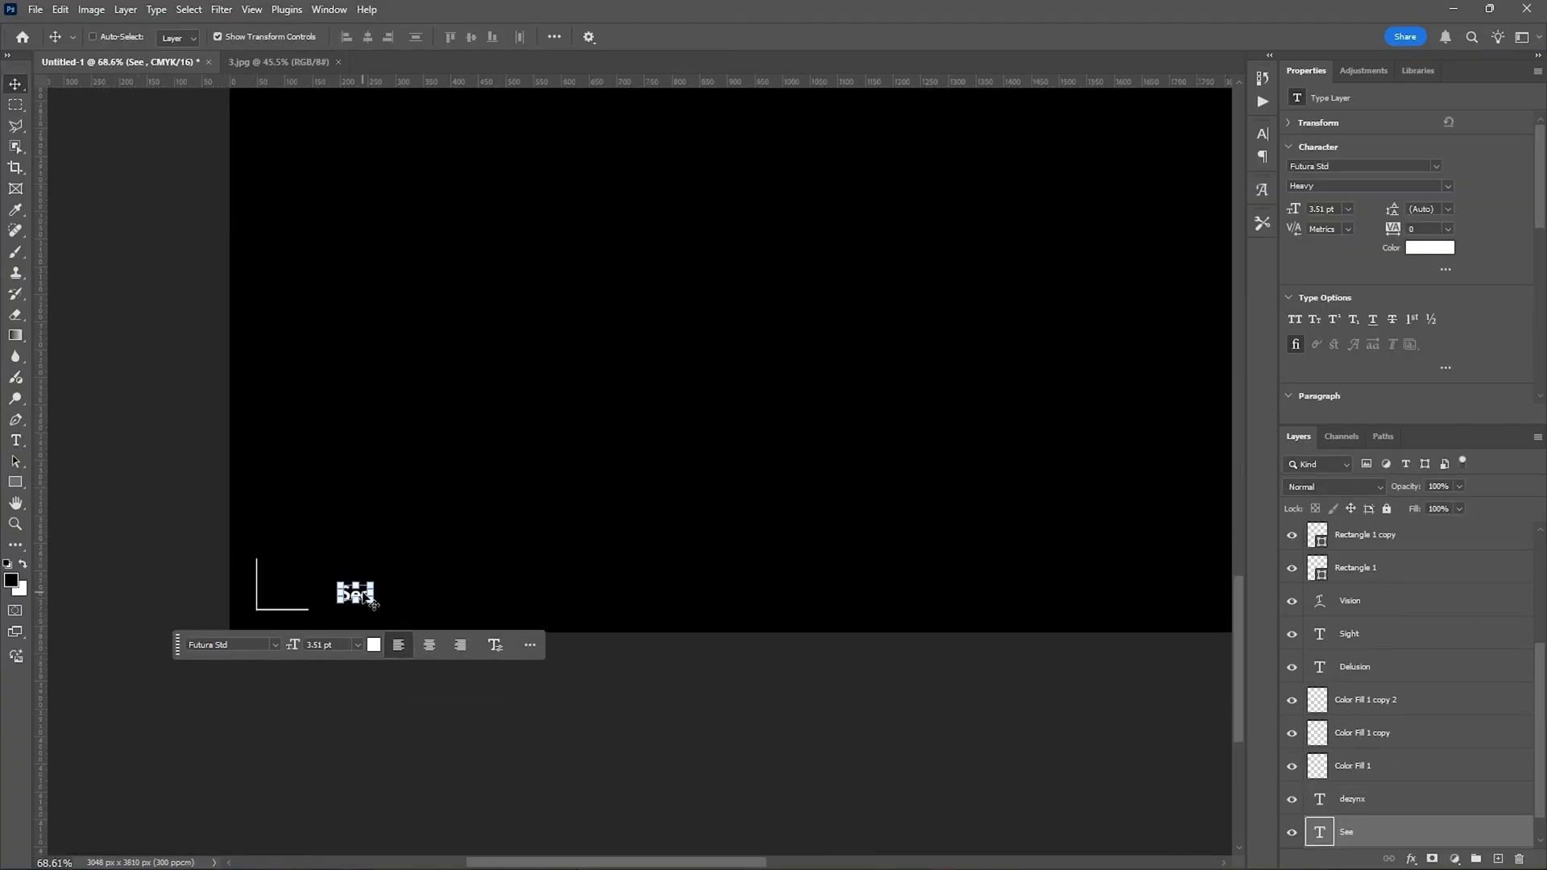
left_click_drag(346, 592, 356, 563)
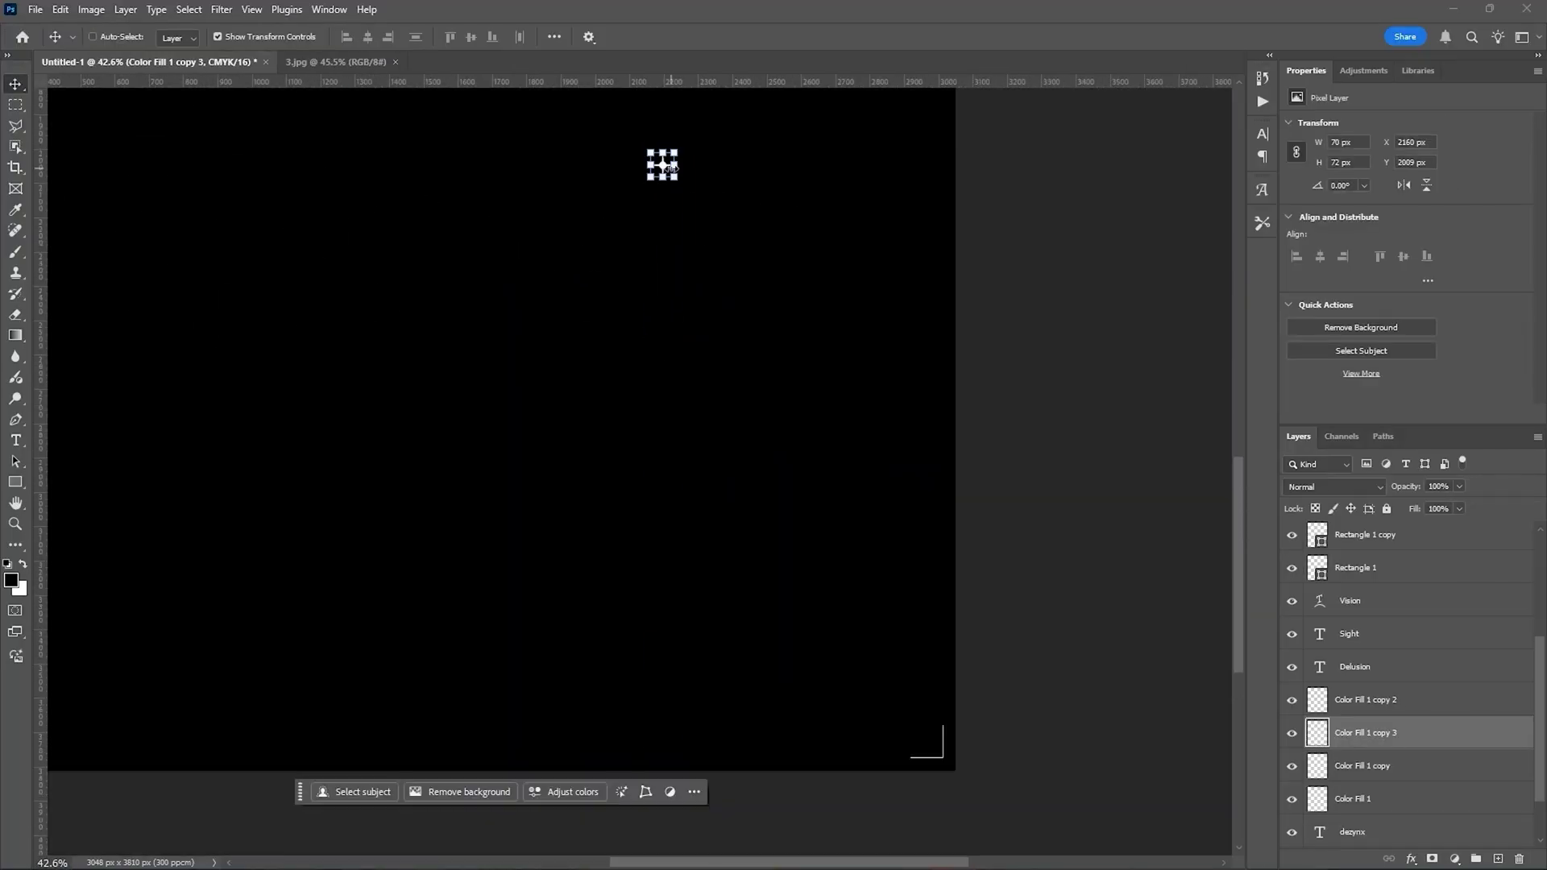
left_click_drag(656, 162, 661, 745)
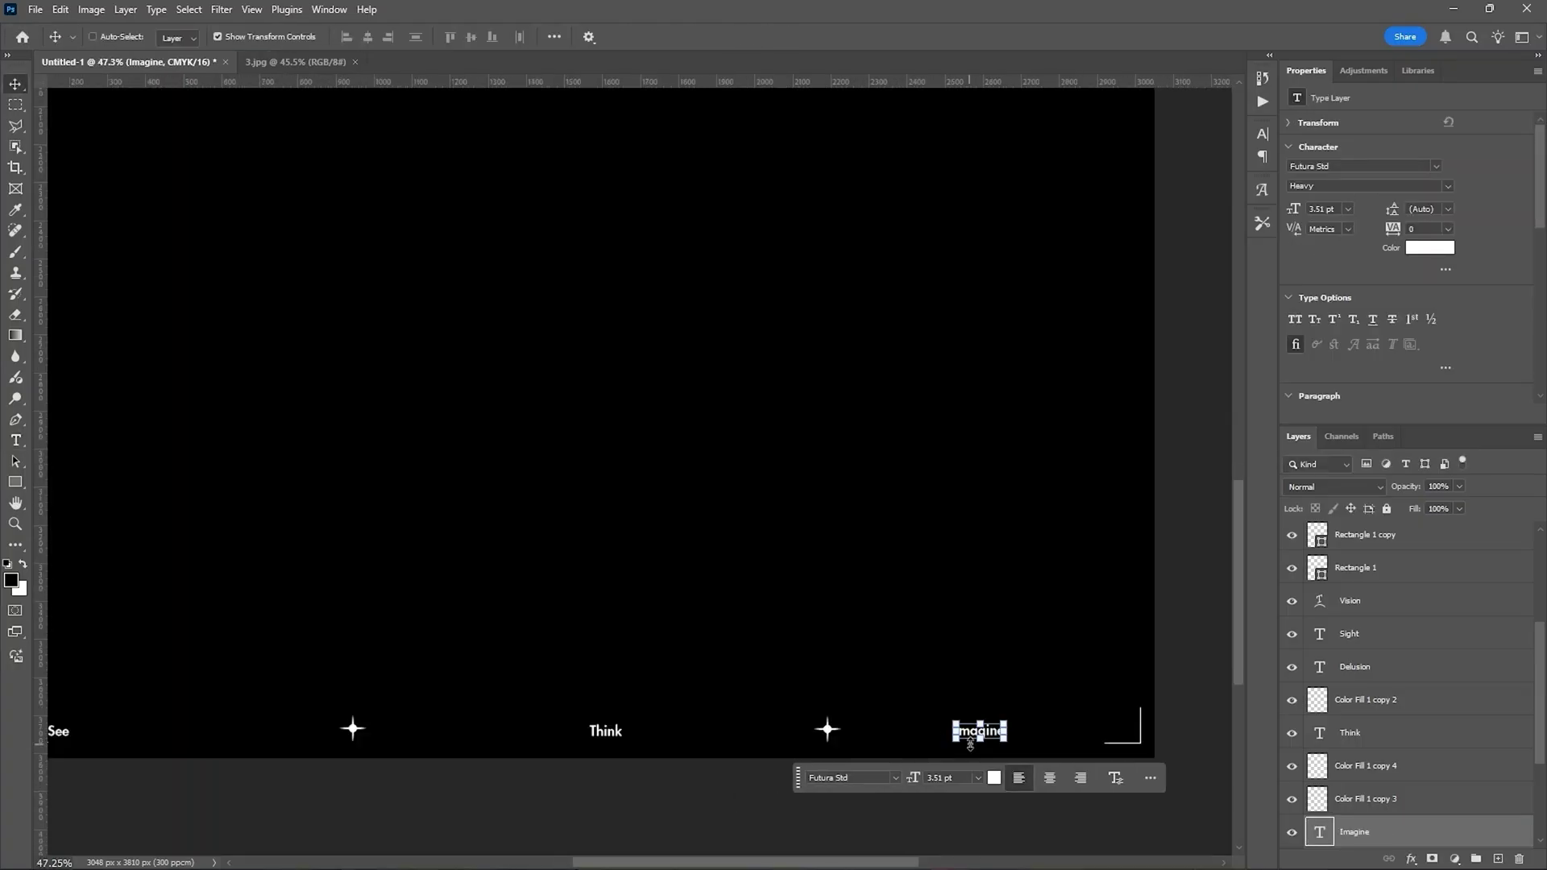
left_click_drag(979, 730, 1096, 711)
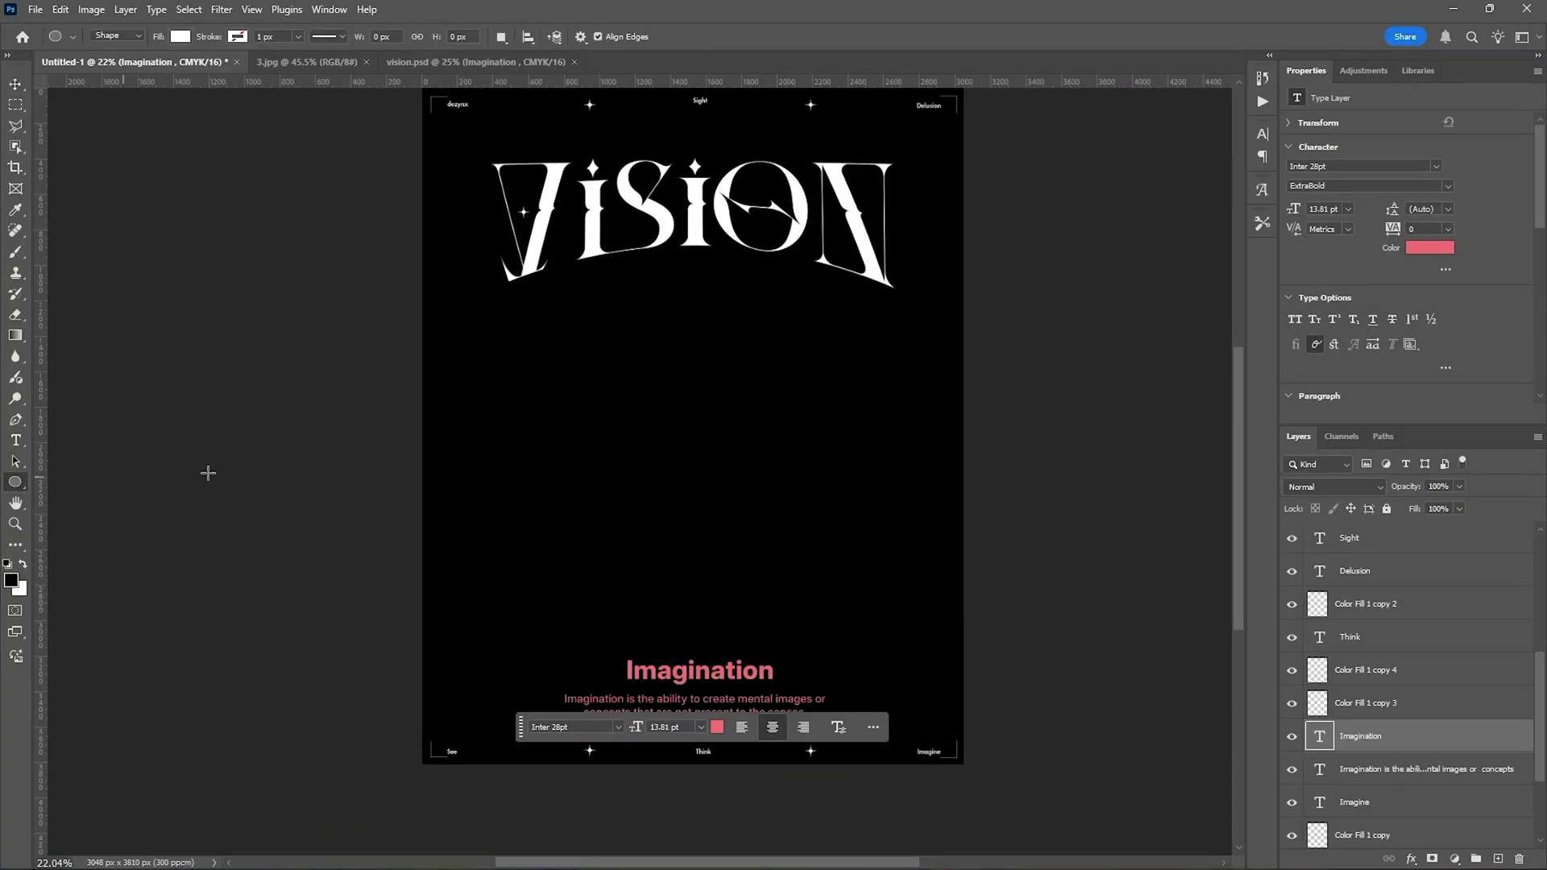
- Draw a circle below VISION with black fill and white outline, then open the file browser
left_click_drag(559, 314, 950, 597)
key("v")
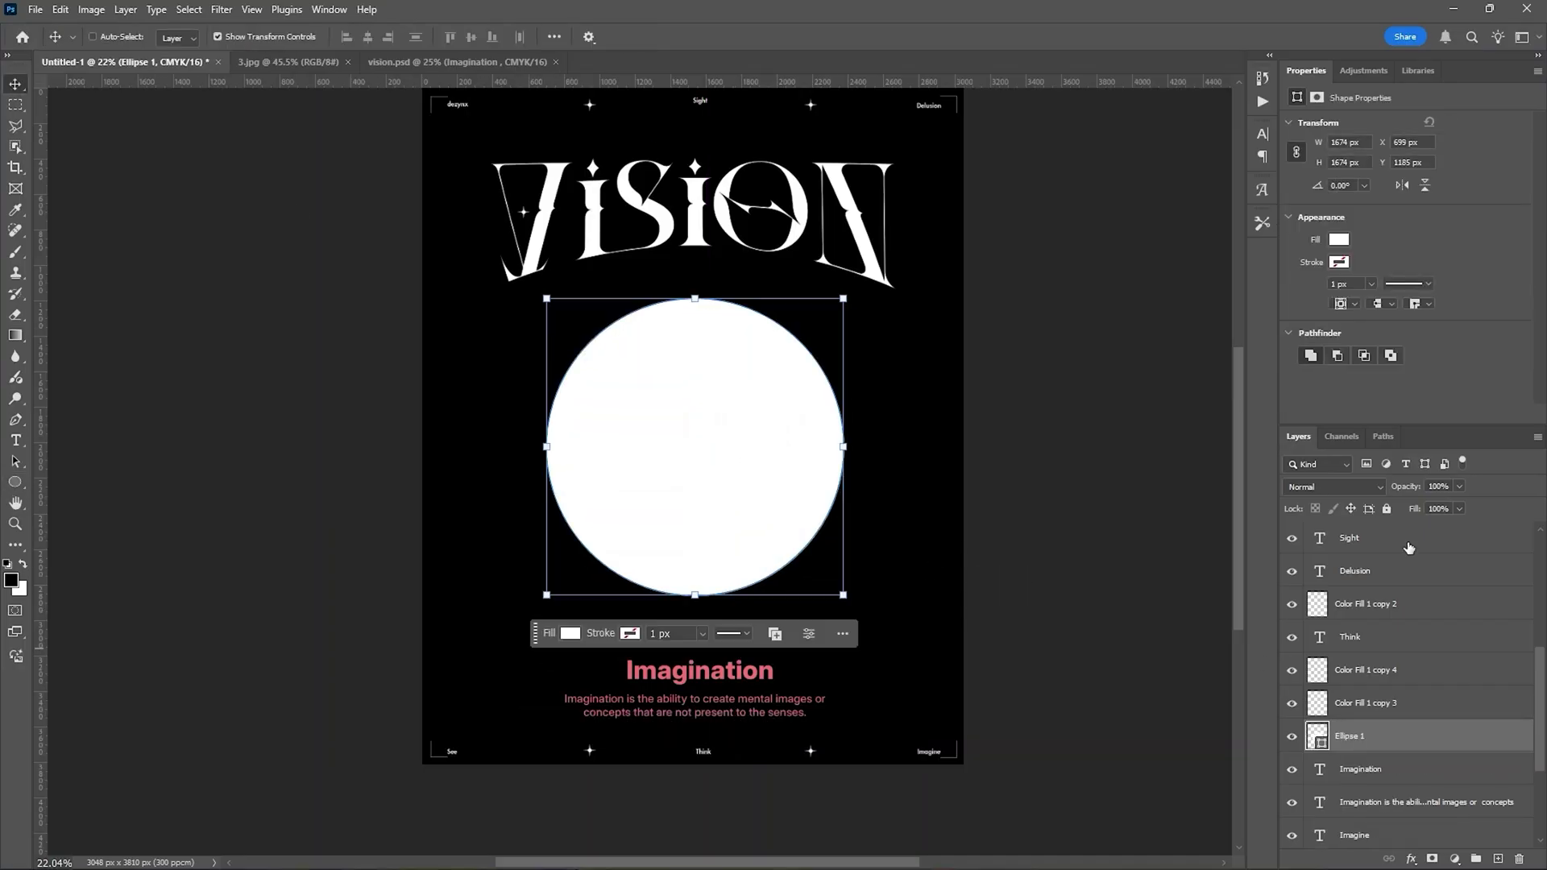
left_click(1338, 239)
left_click(1299, 347)
left_click(1314, 348)
left_click(1372, 286)
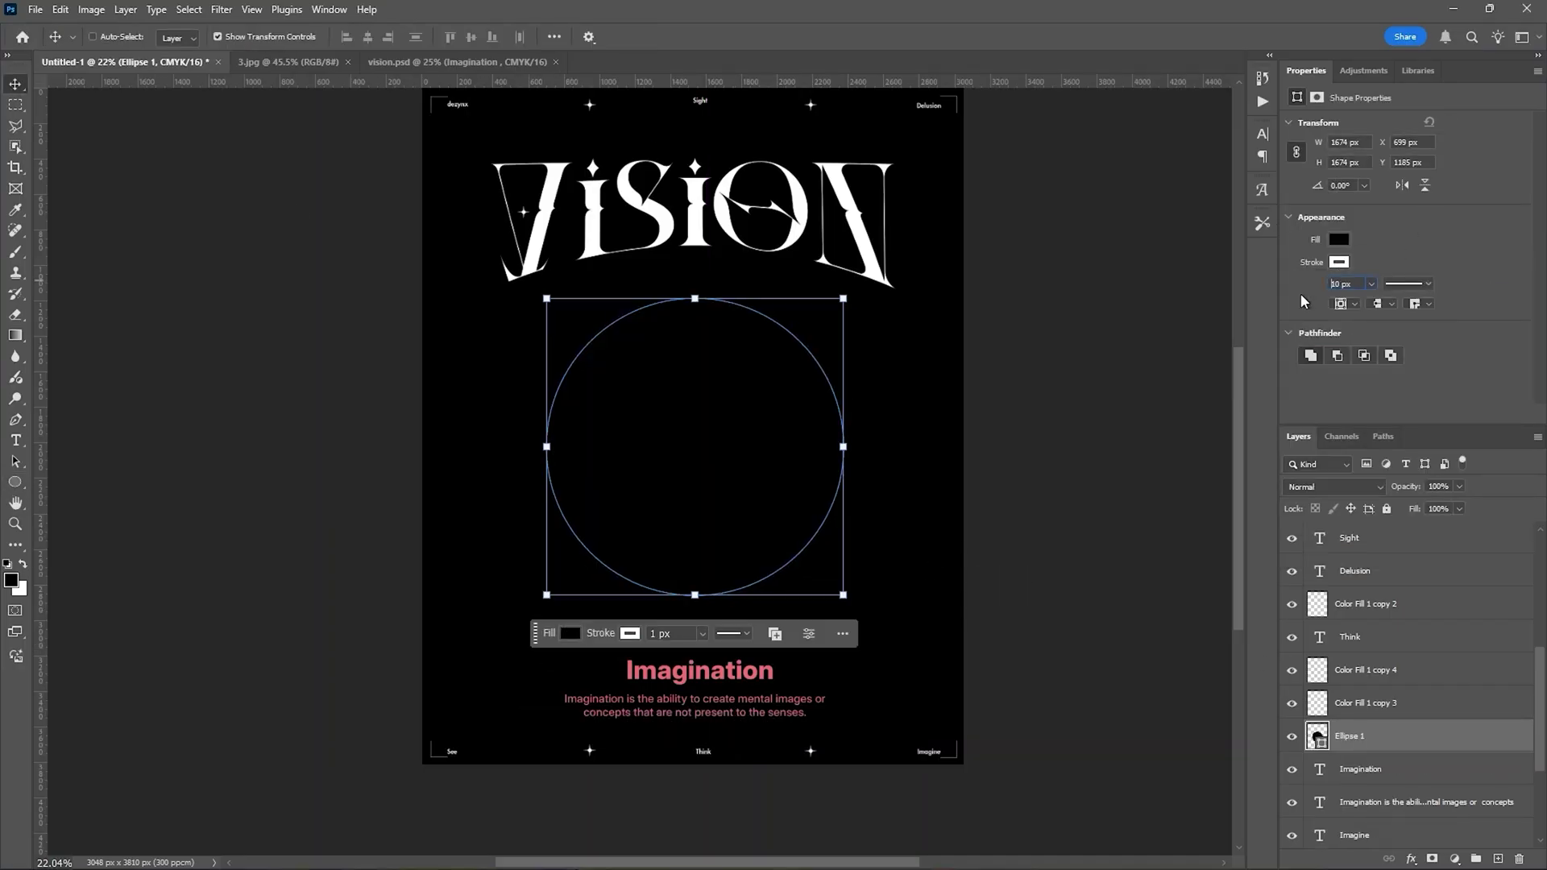
key("Return")
left_click(1427, 802)
key("ctrl+o")
- Open the 4061841-hd_1920_1080_24fps video file
left_click(289, 403)
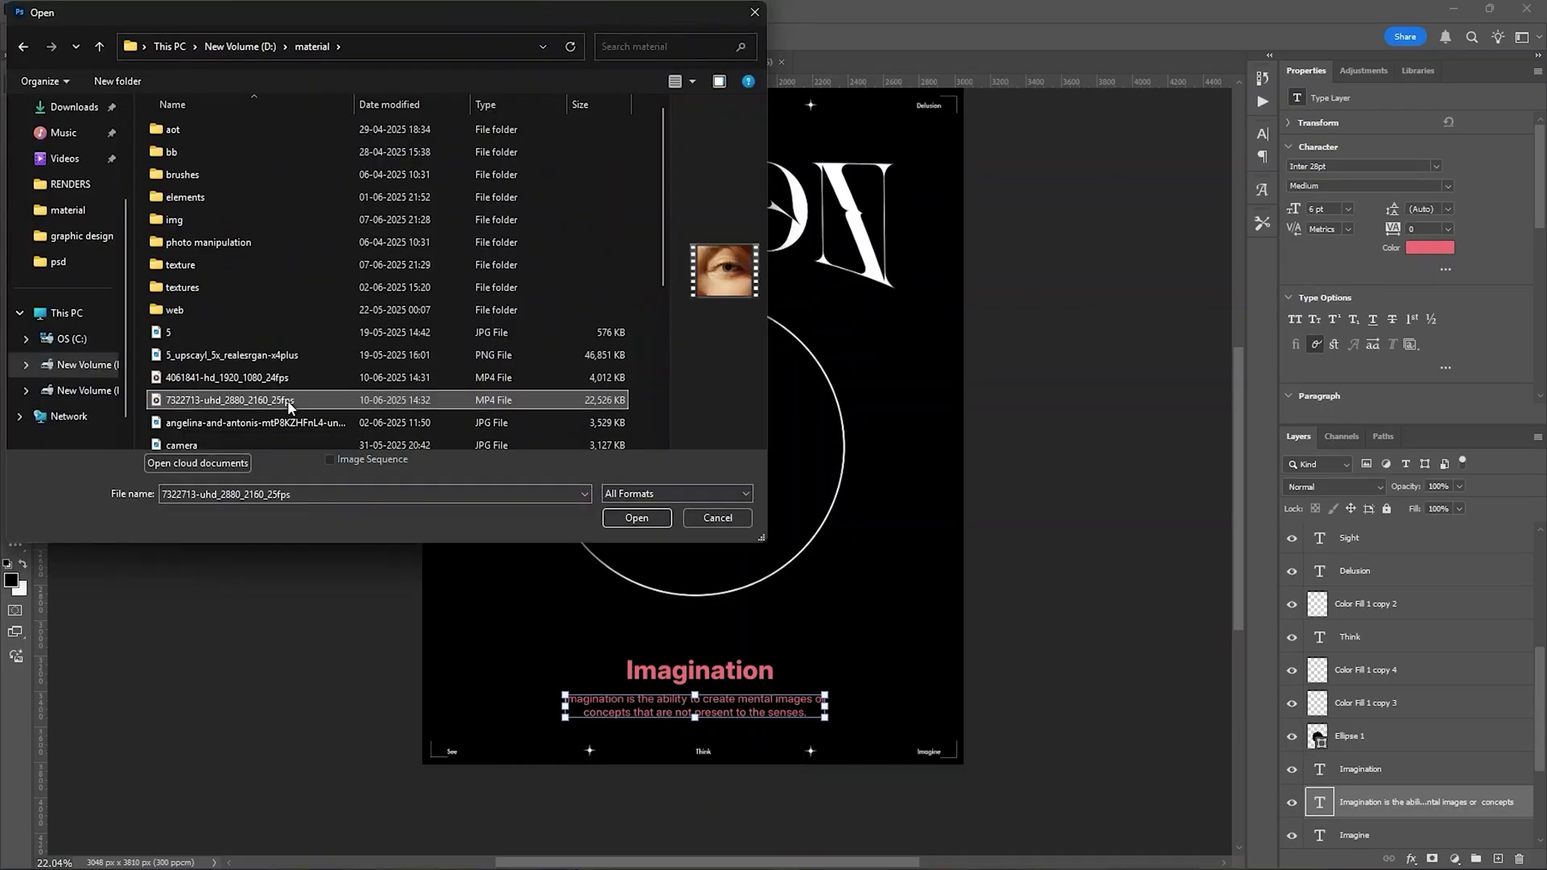
left_click(293, 379)
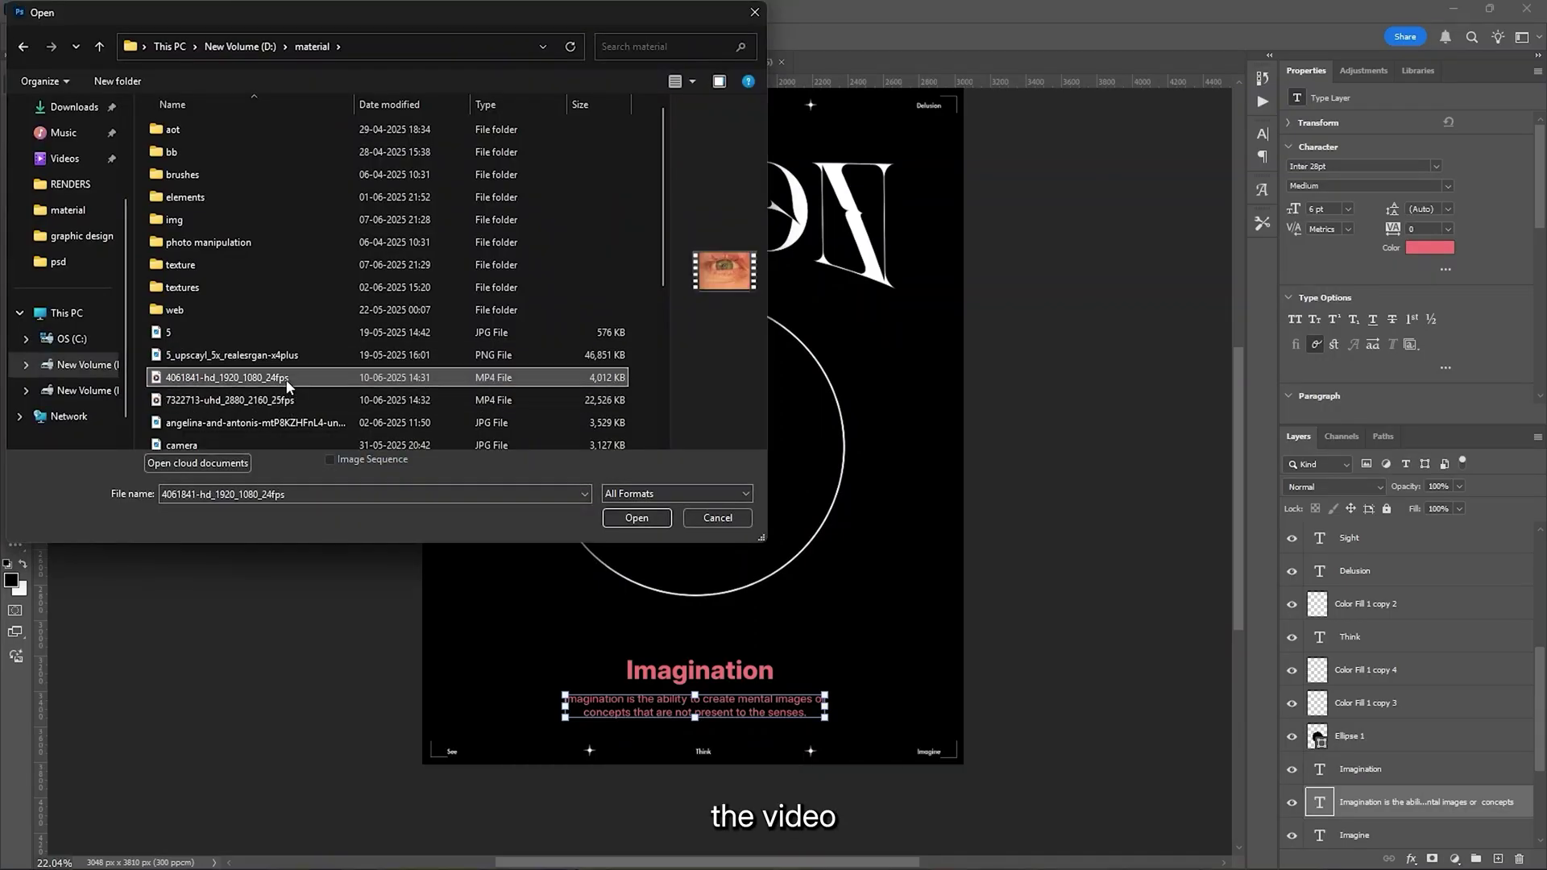
double_click(293, 379)
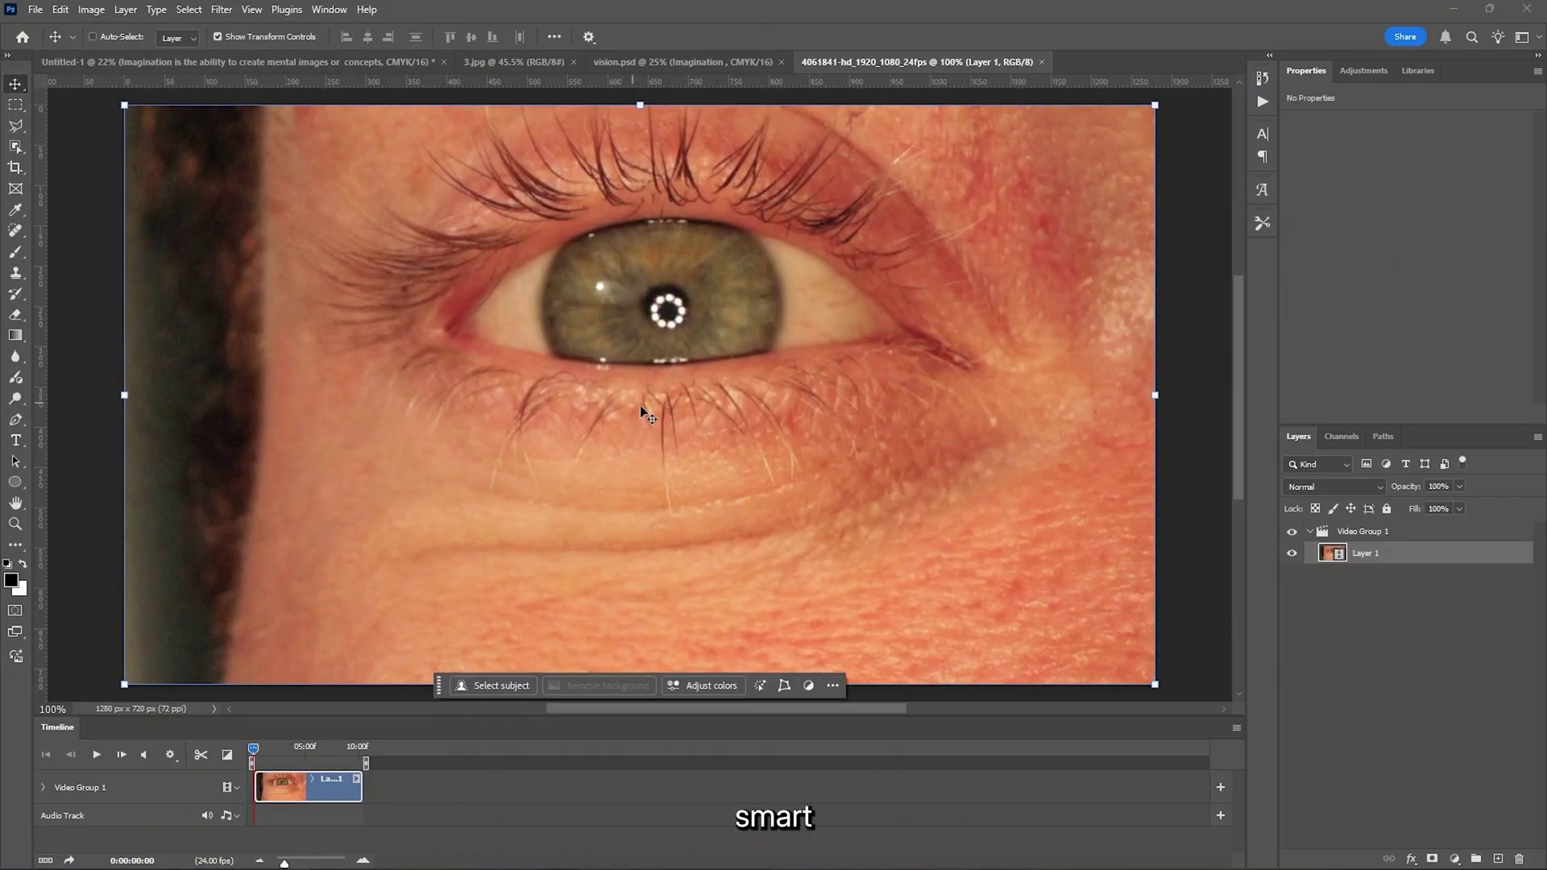
scroll(648, 415, "down", 3)
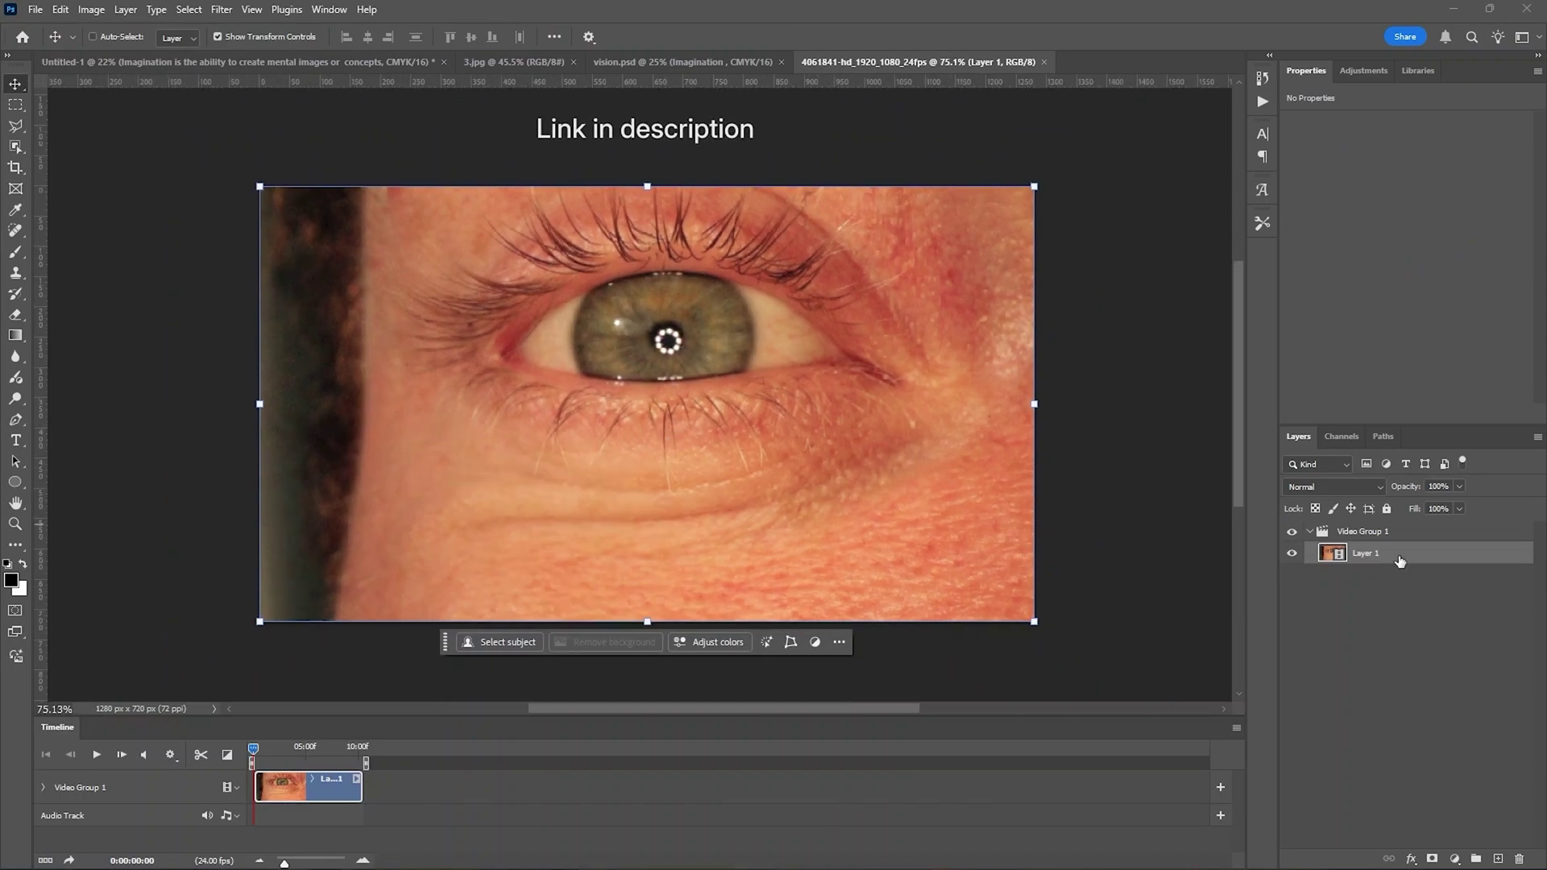
- Ungroup the video layer, convert it to a smart object, and drag it onto the poster
right_click(1398, 538)
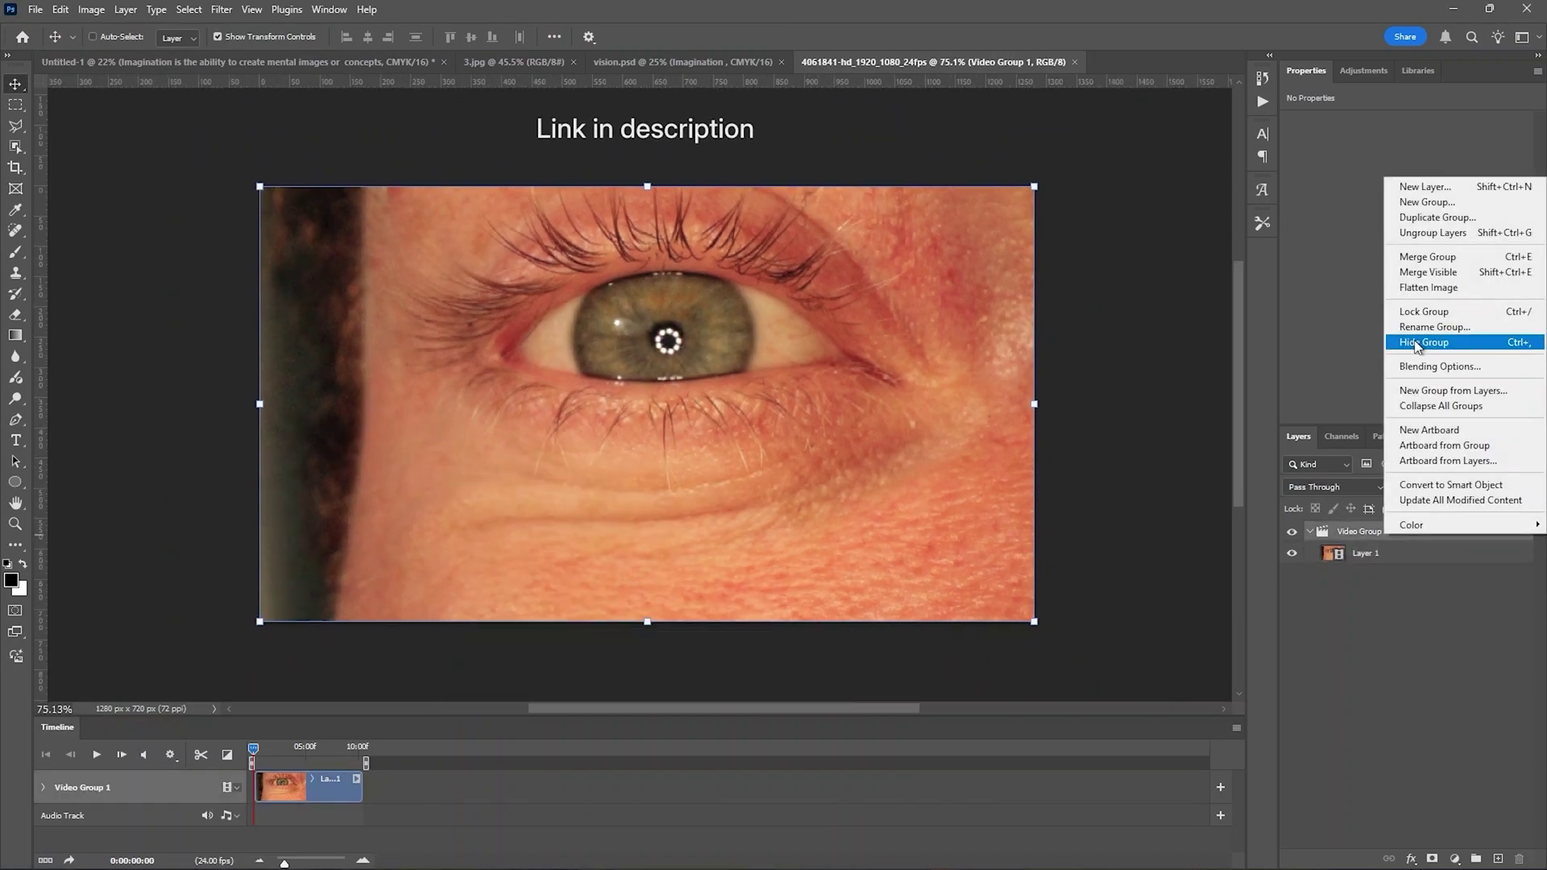
left_click(1411, 236)
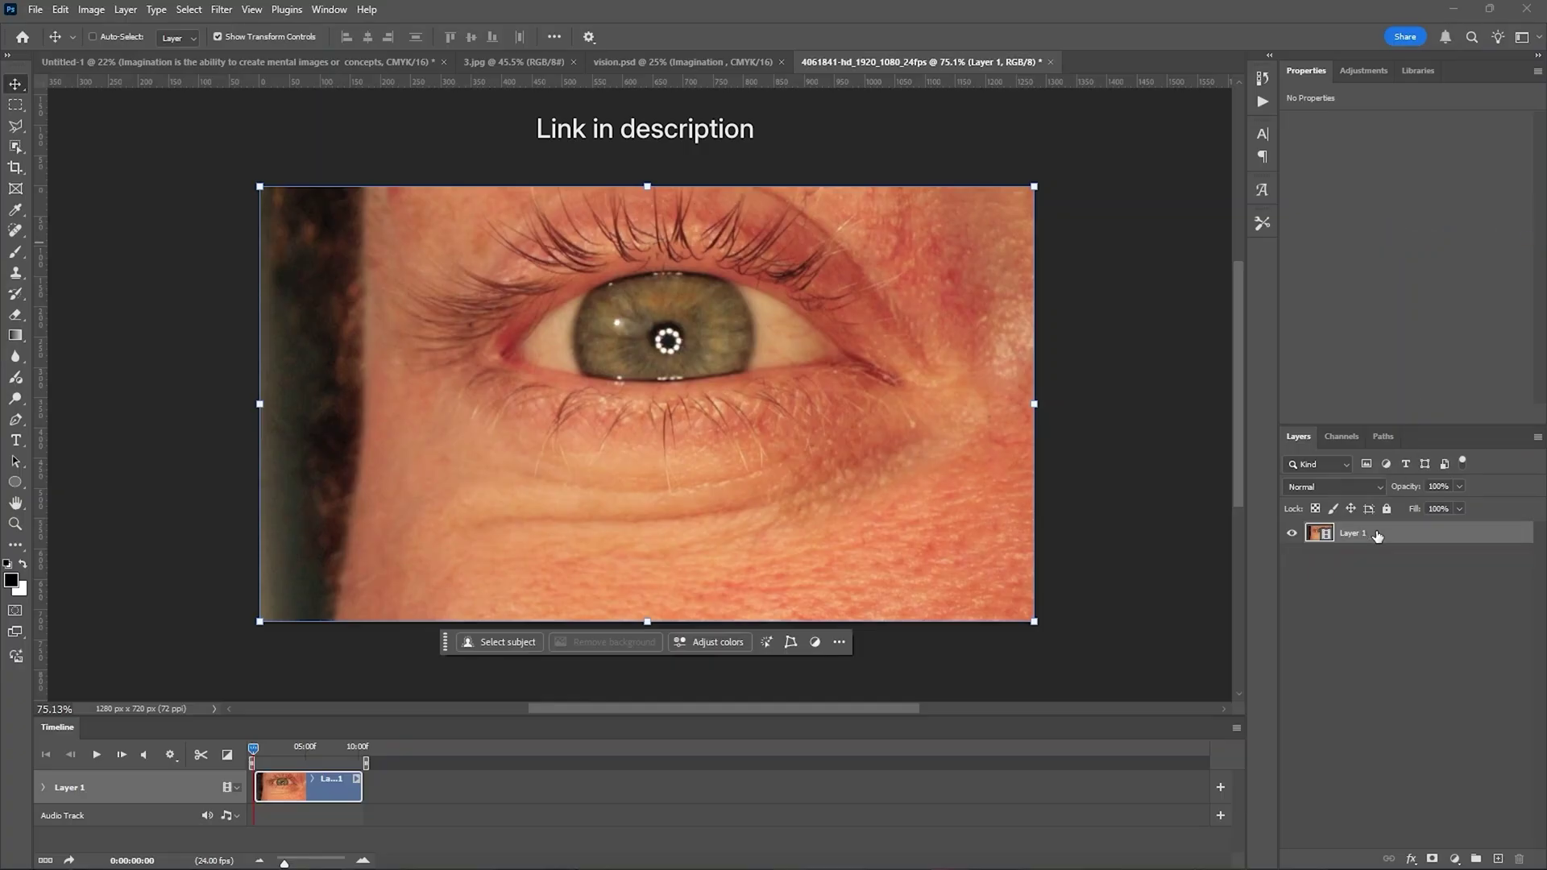
right_click(1378, 537)
left_click(1409, 253)
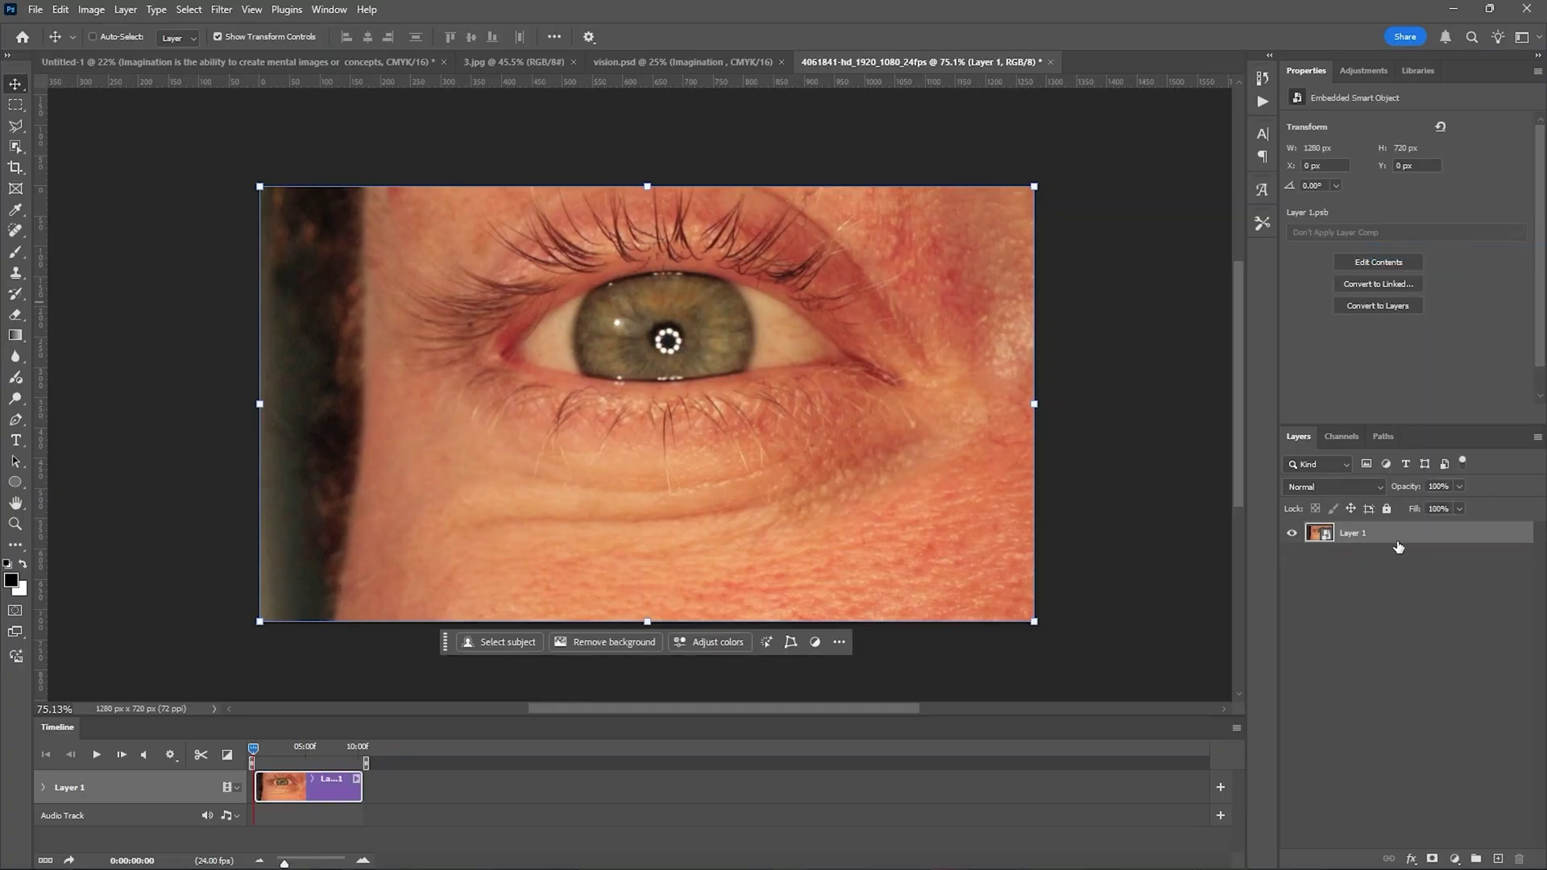
left_click_drag(1398, 541, 639, 442)
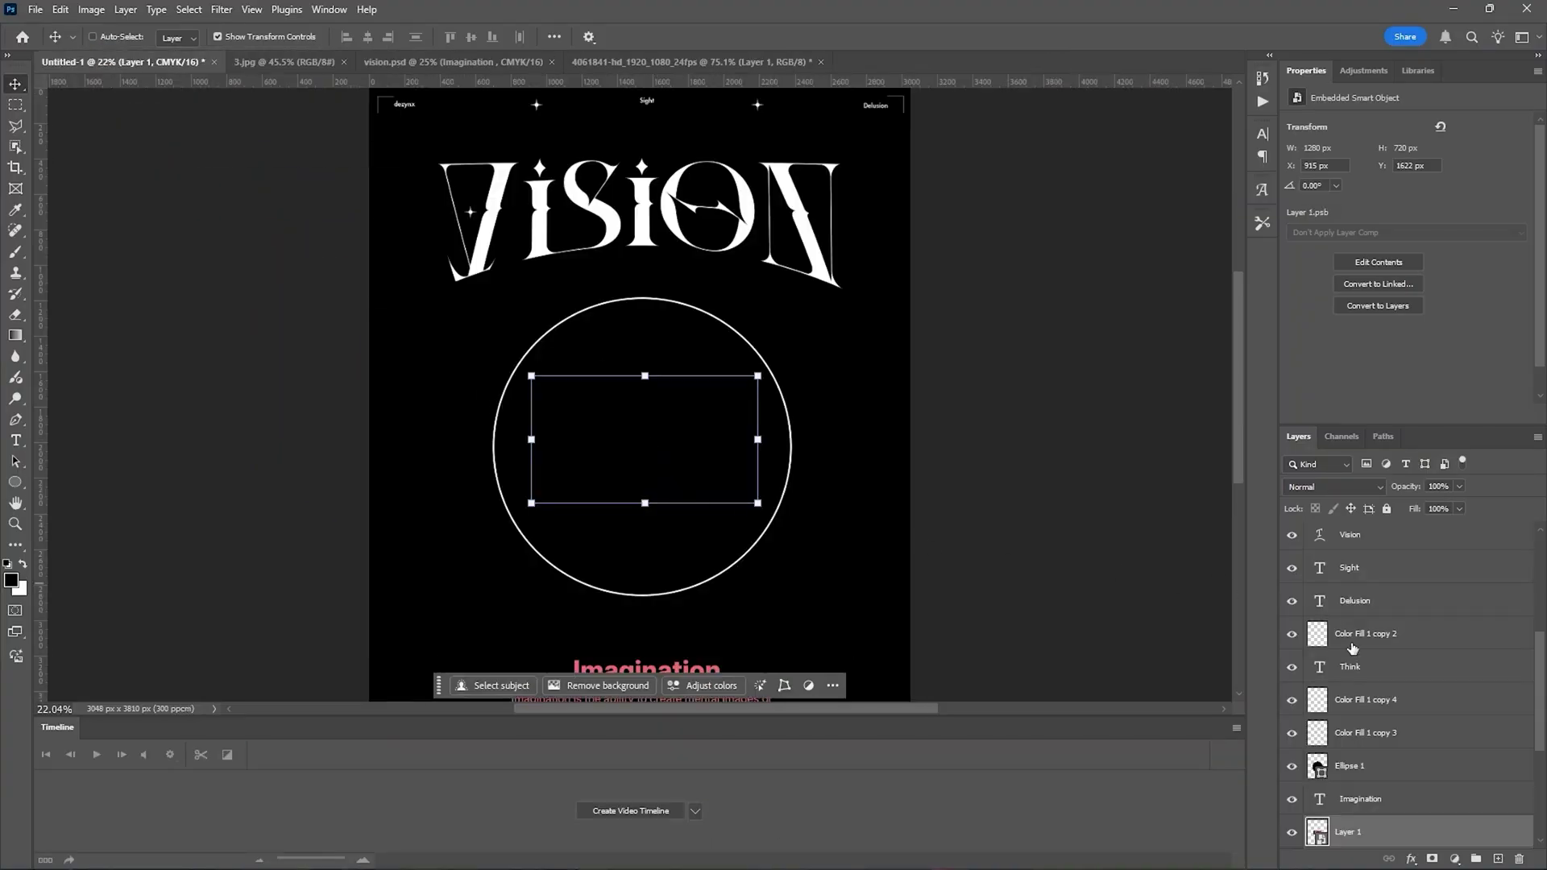
- Move the eye layer to the top of the stack and create a video timeline
left_click_drag(1383, 838, 1370, 489)
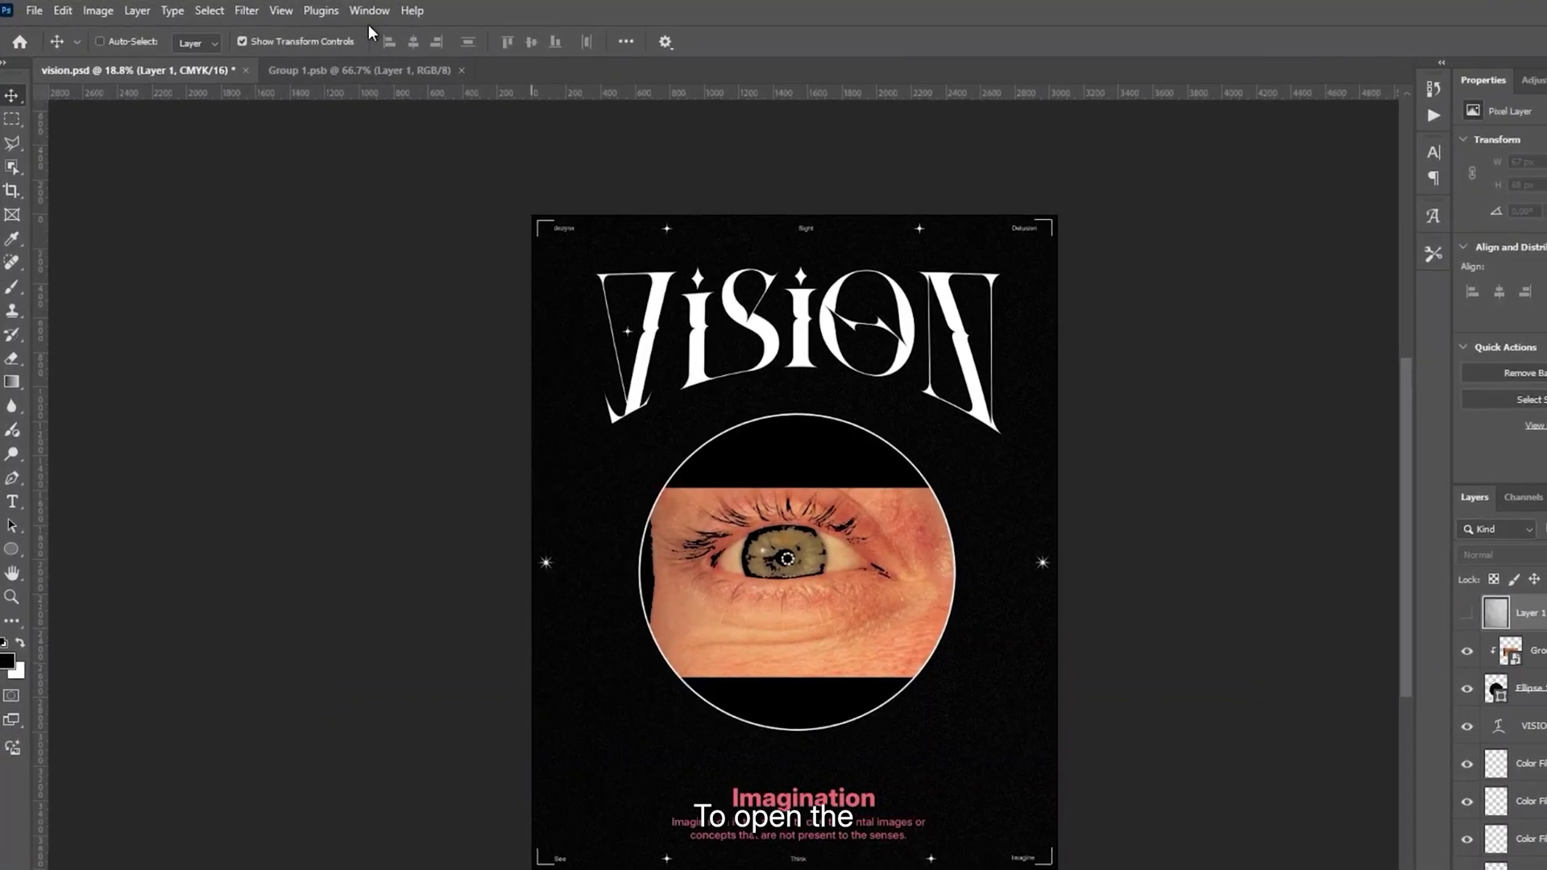
left_click(328, 9)
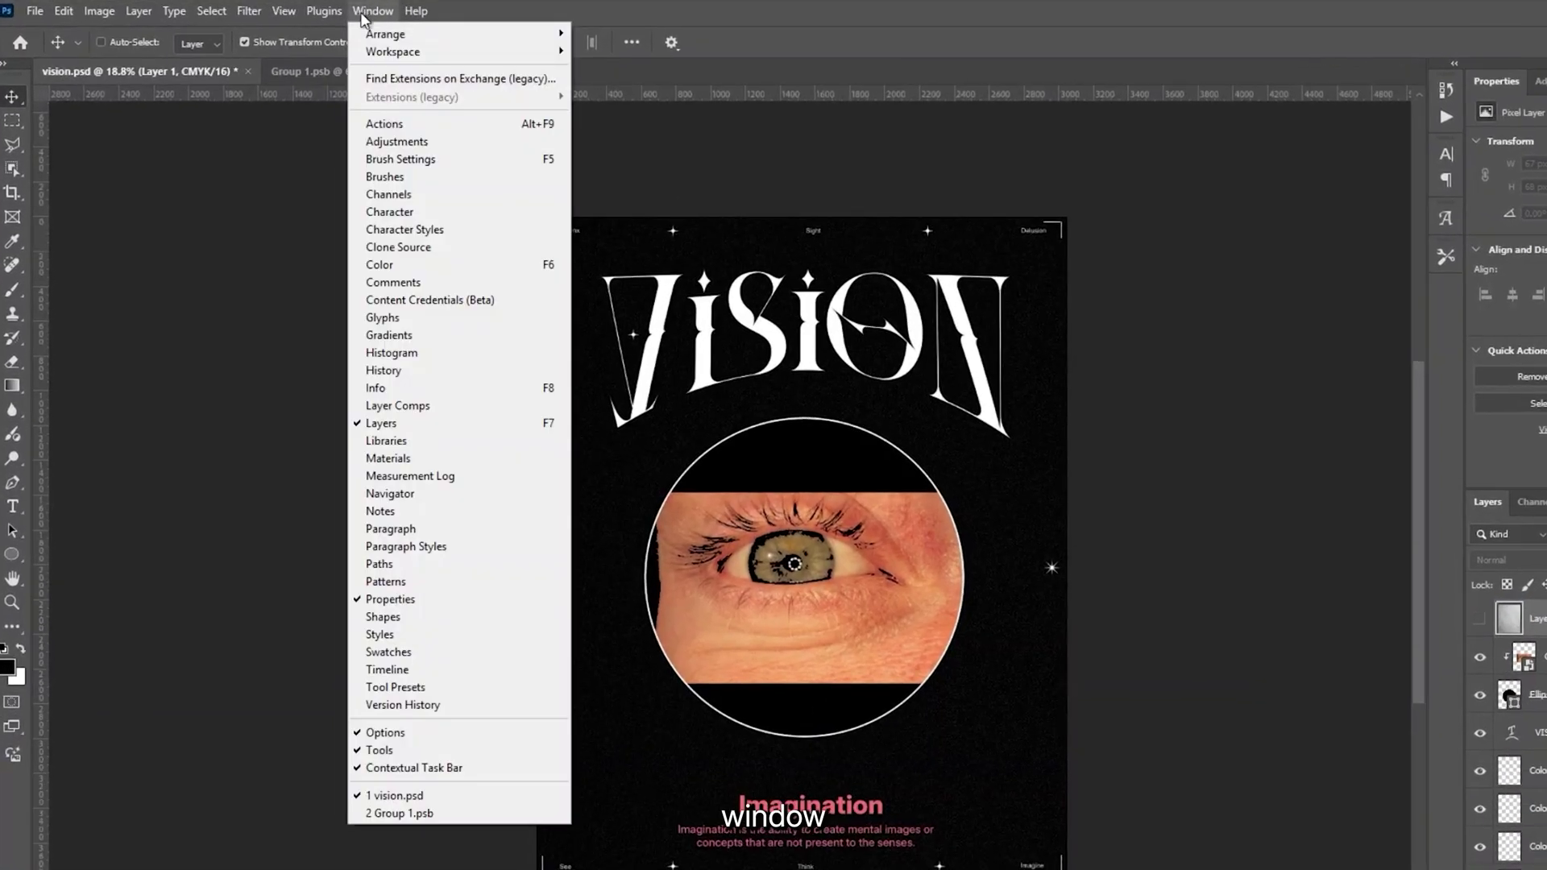
left_click(407, 670)
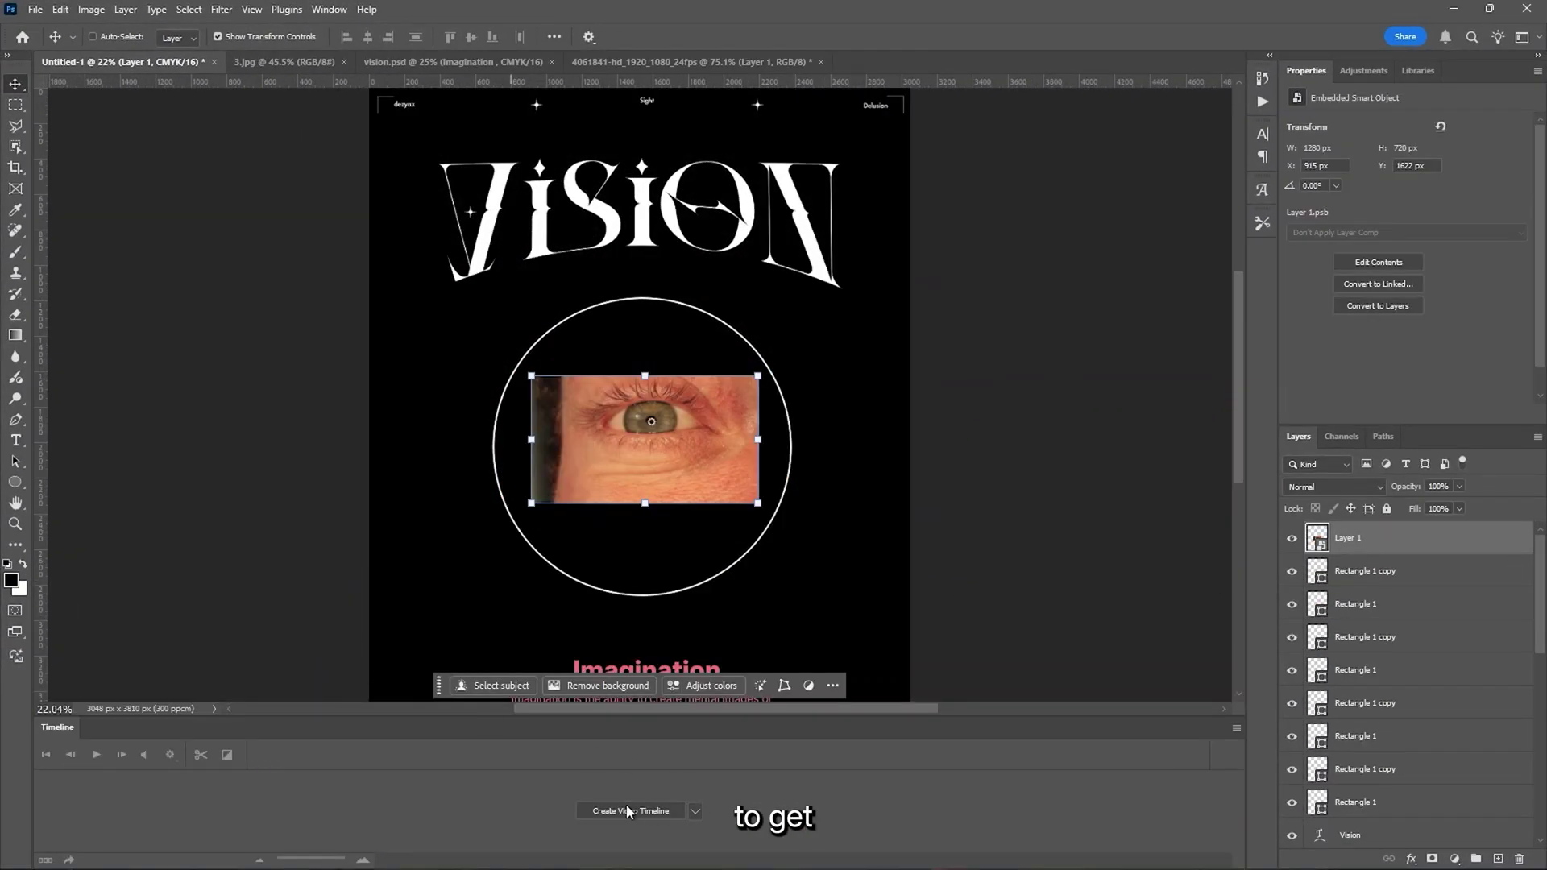
left_click(626, 811)
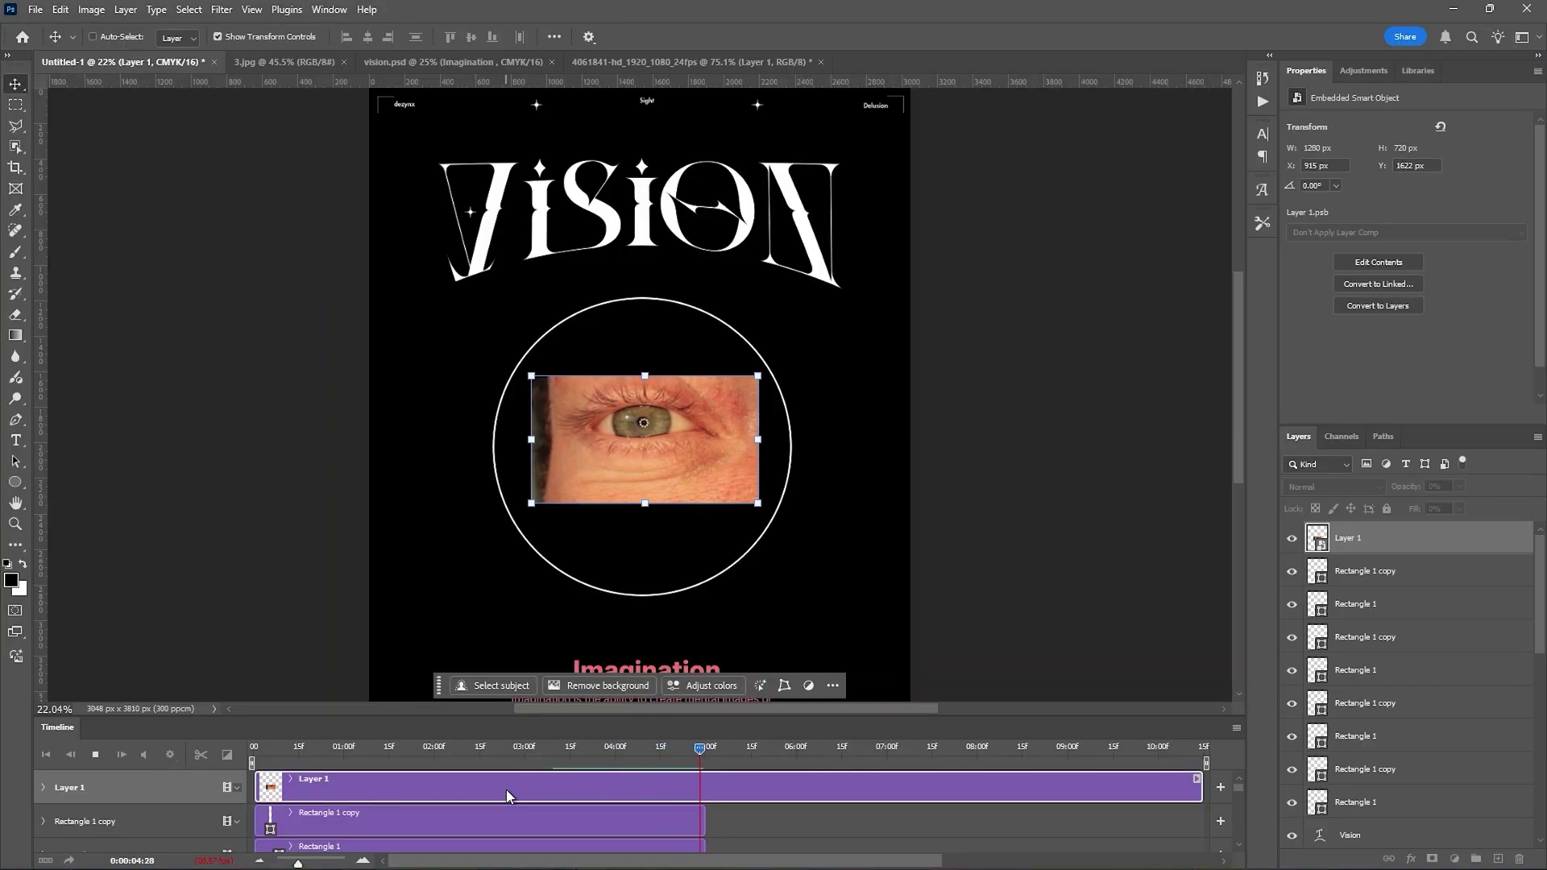
- Enlarge the timeline panel and trim the eye clip to end at about five seconds
left_click_drag(1084, 716, 1062, 465)
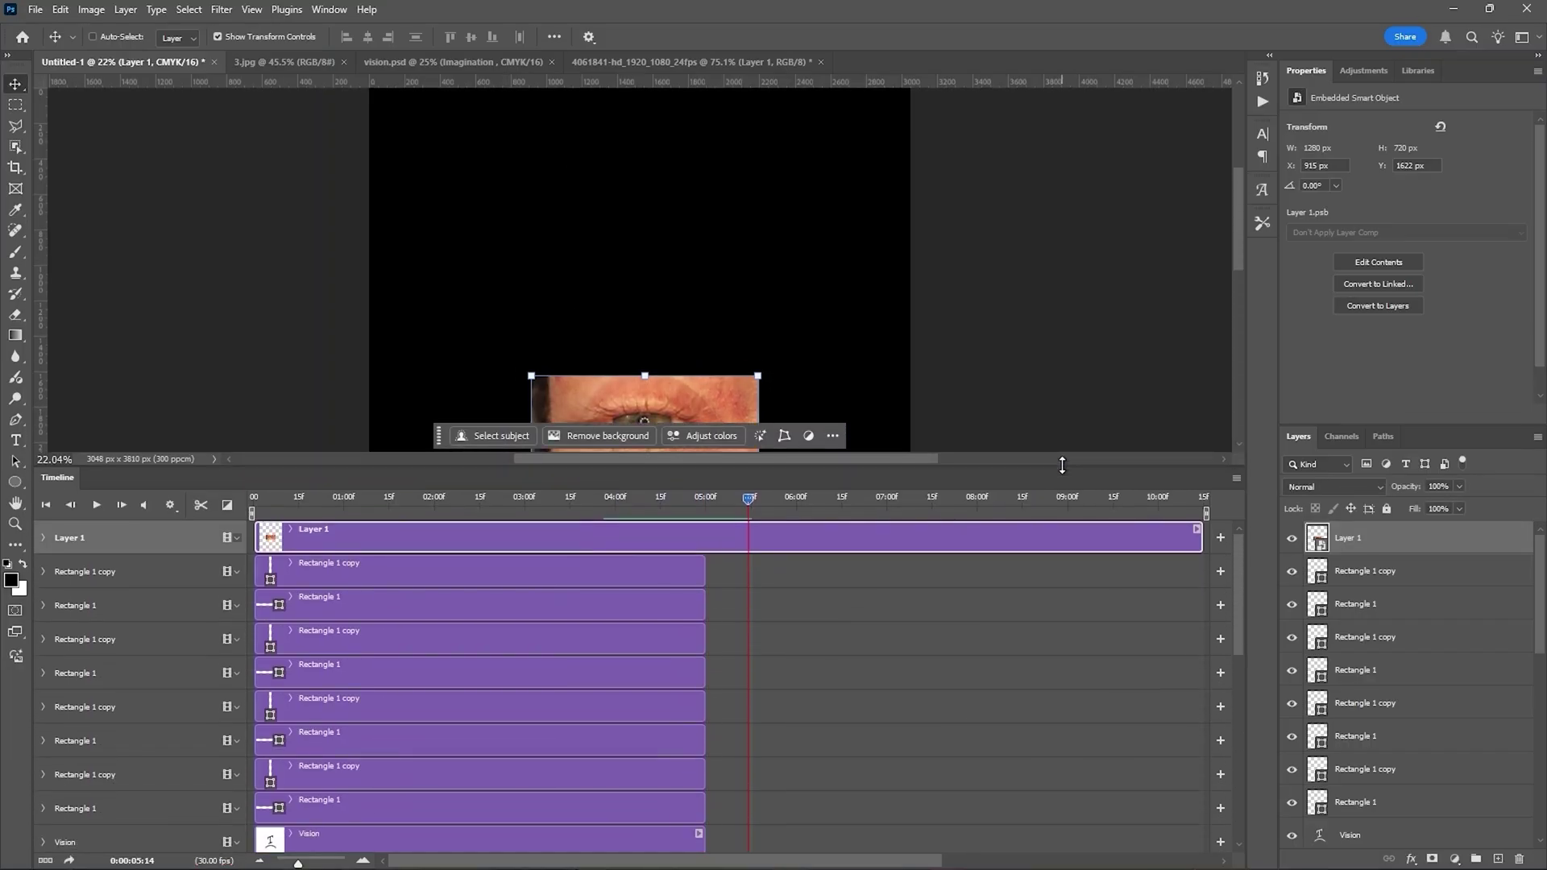
left_click_drag(749, 582, 705, 573)
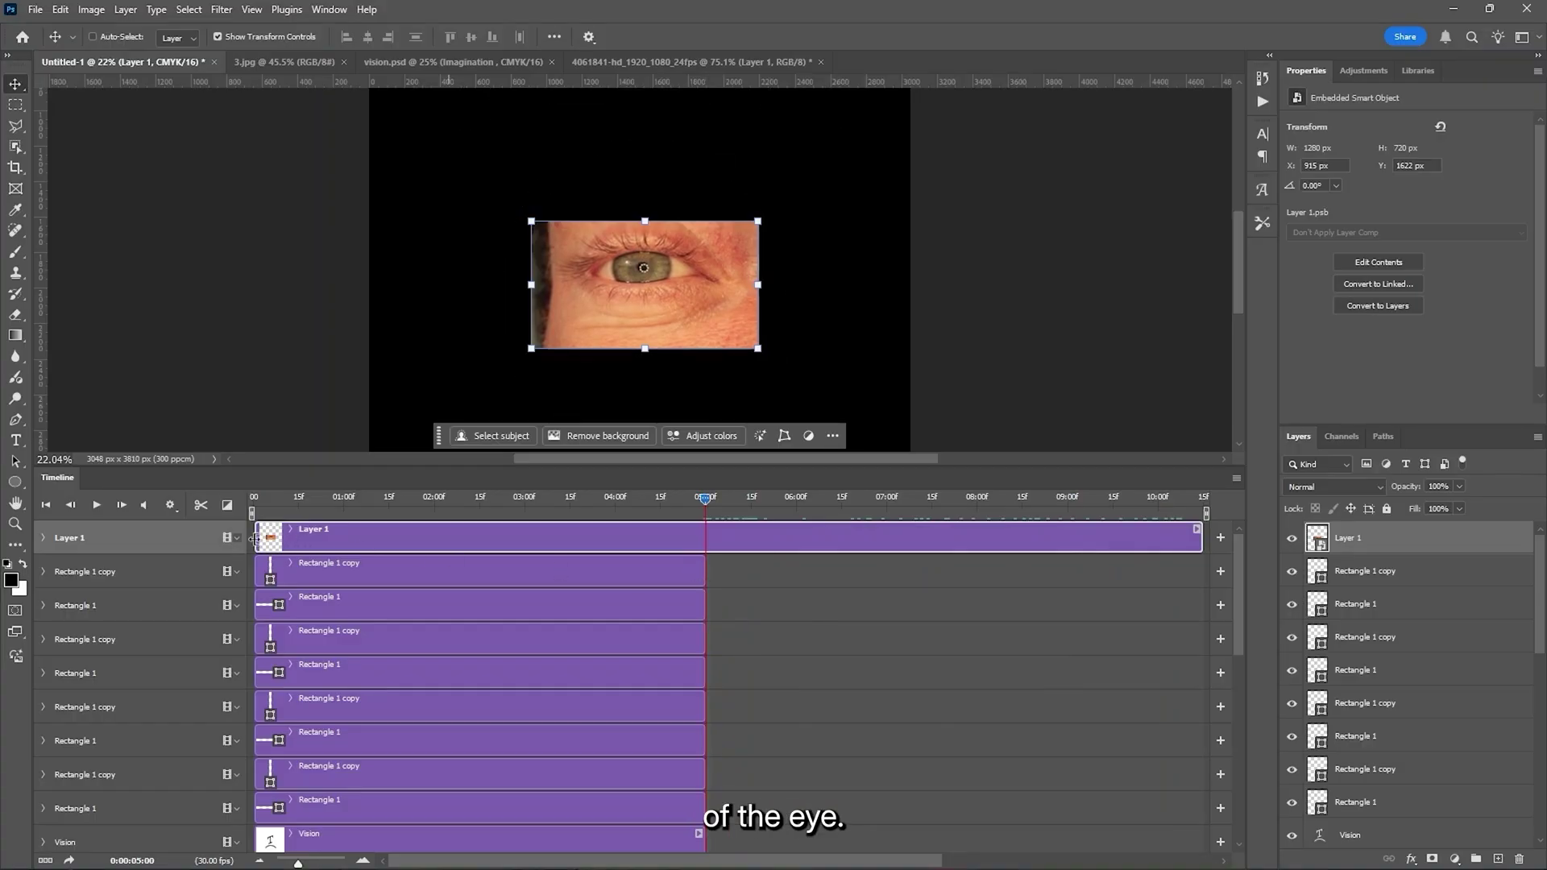
left_click_drag(255, 539, 539, 544)
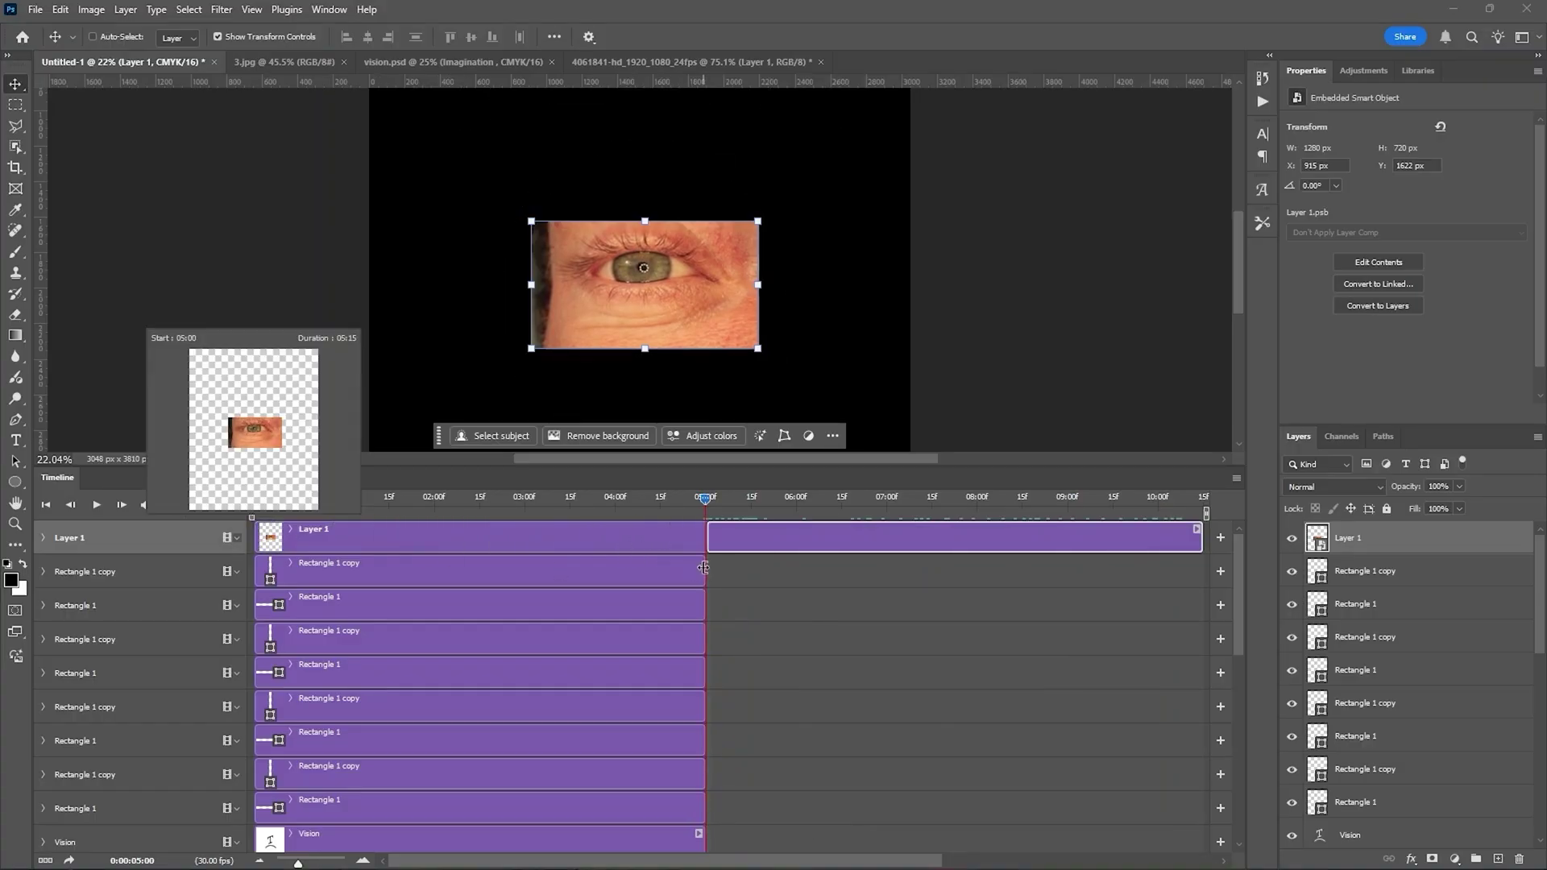
left_click_drag(703, 567, 334, 545)
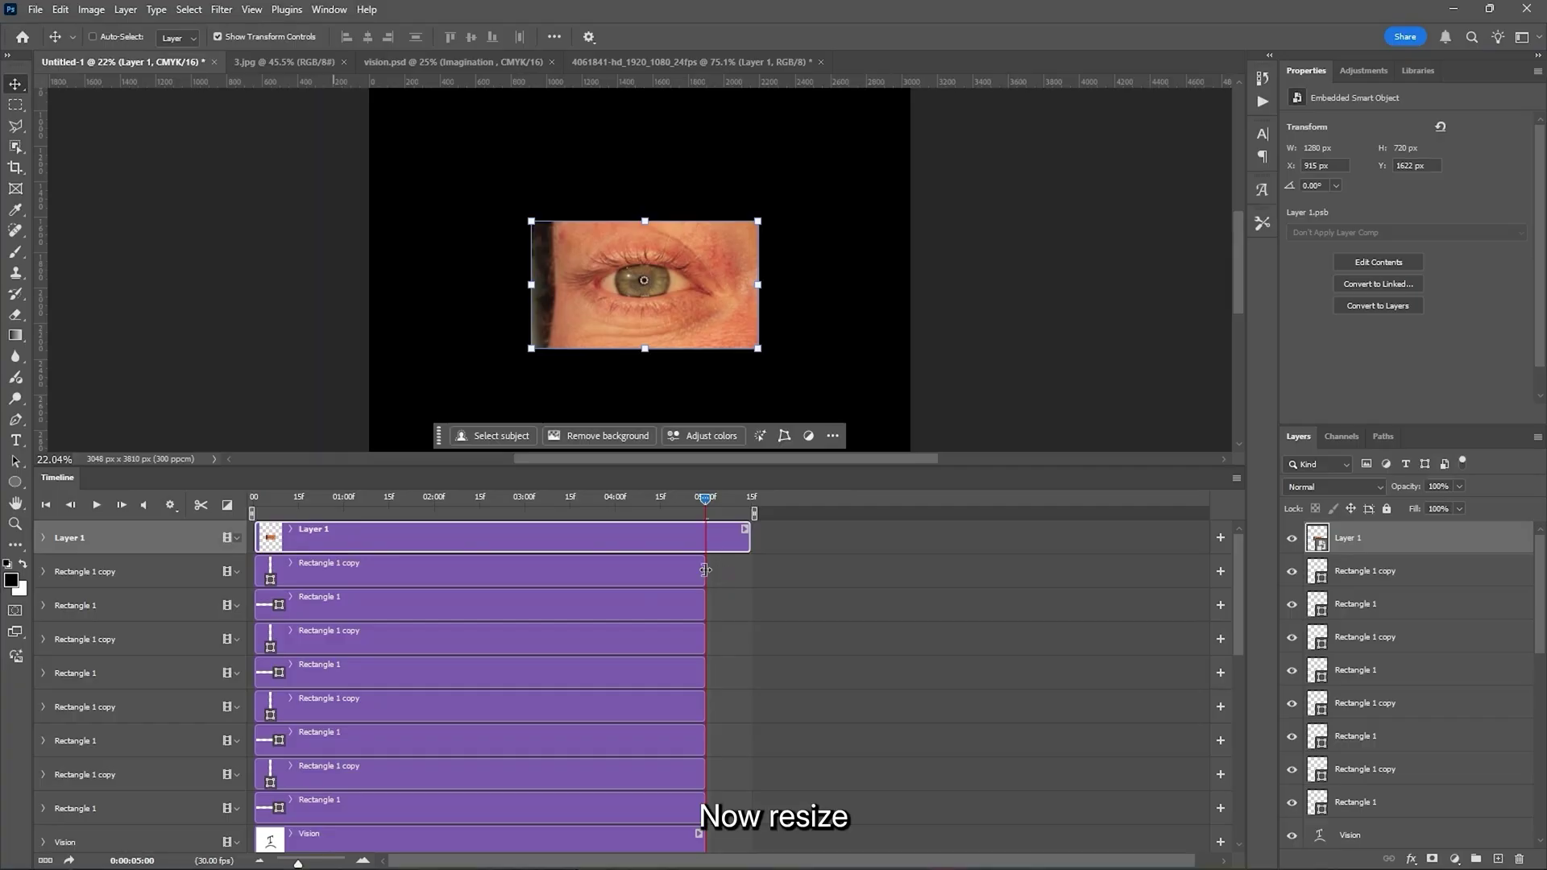
- Extend the rectangle, Imagination, See and remaining layer clips to end at 05:15
left_click_drag(705, 570, 750, 610)
scroll(725, 580, "down", 2)
scroll(725, 580, "down", 3)
left_click_drag(706, 644, 750, 644)
left_click_drag(706, 678, 749, 711)
left_click_drag(706, 745, 749, 746)
left_click_drag(705, 779, 750, 813)
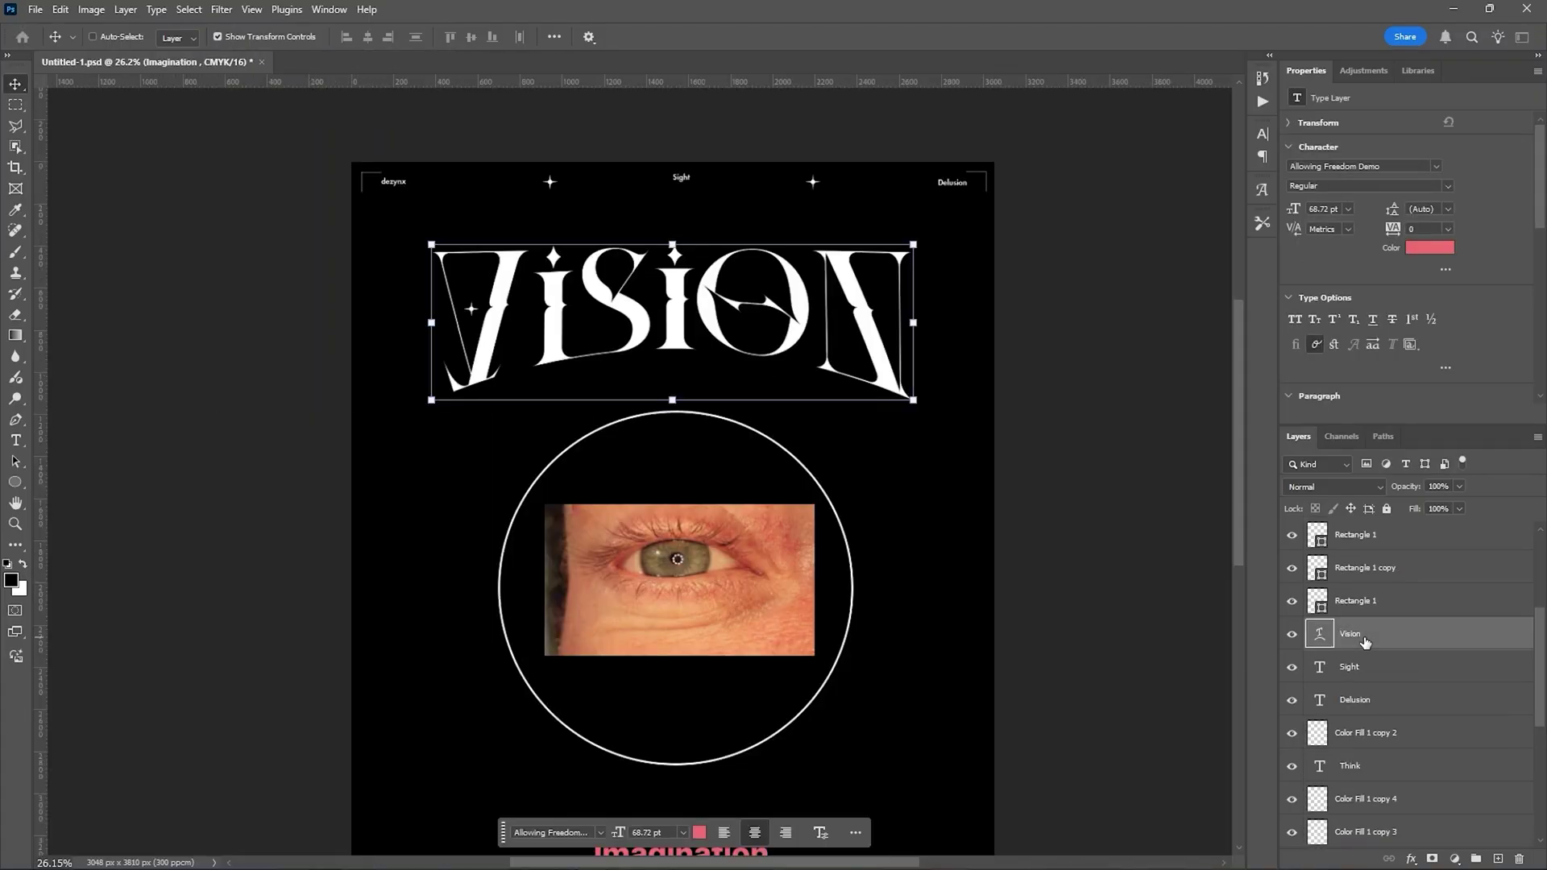
left_click(1431, 246)
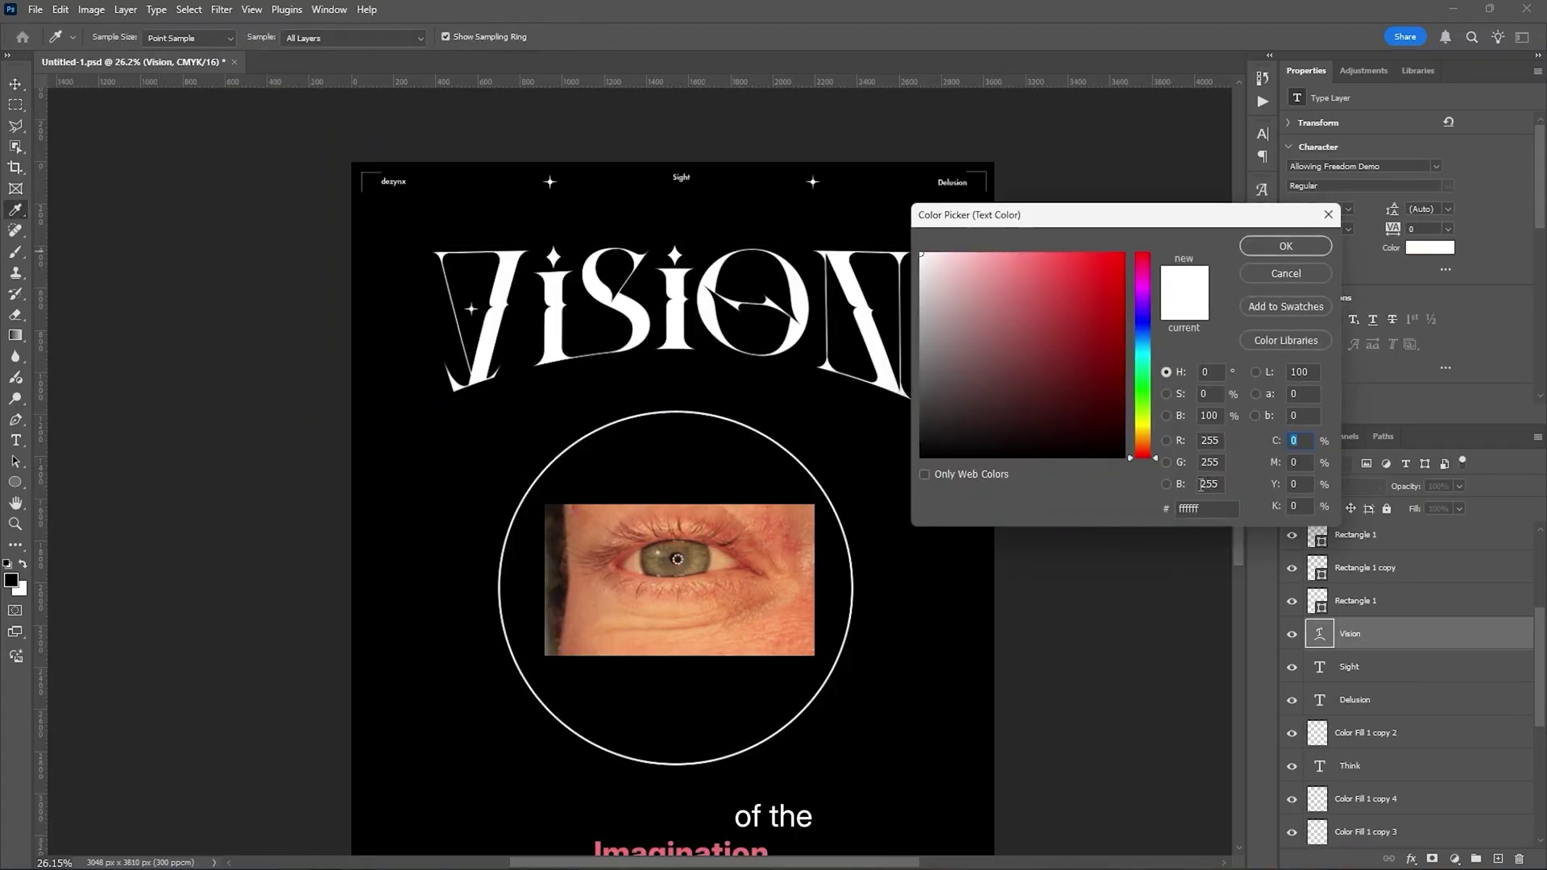
type("f27173")
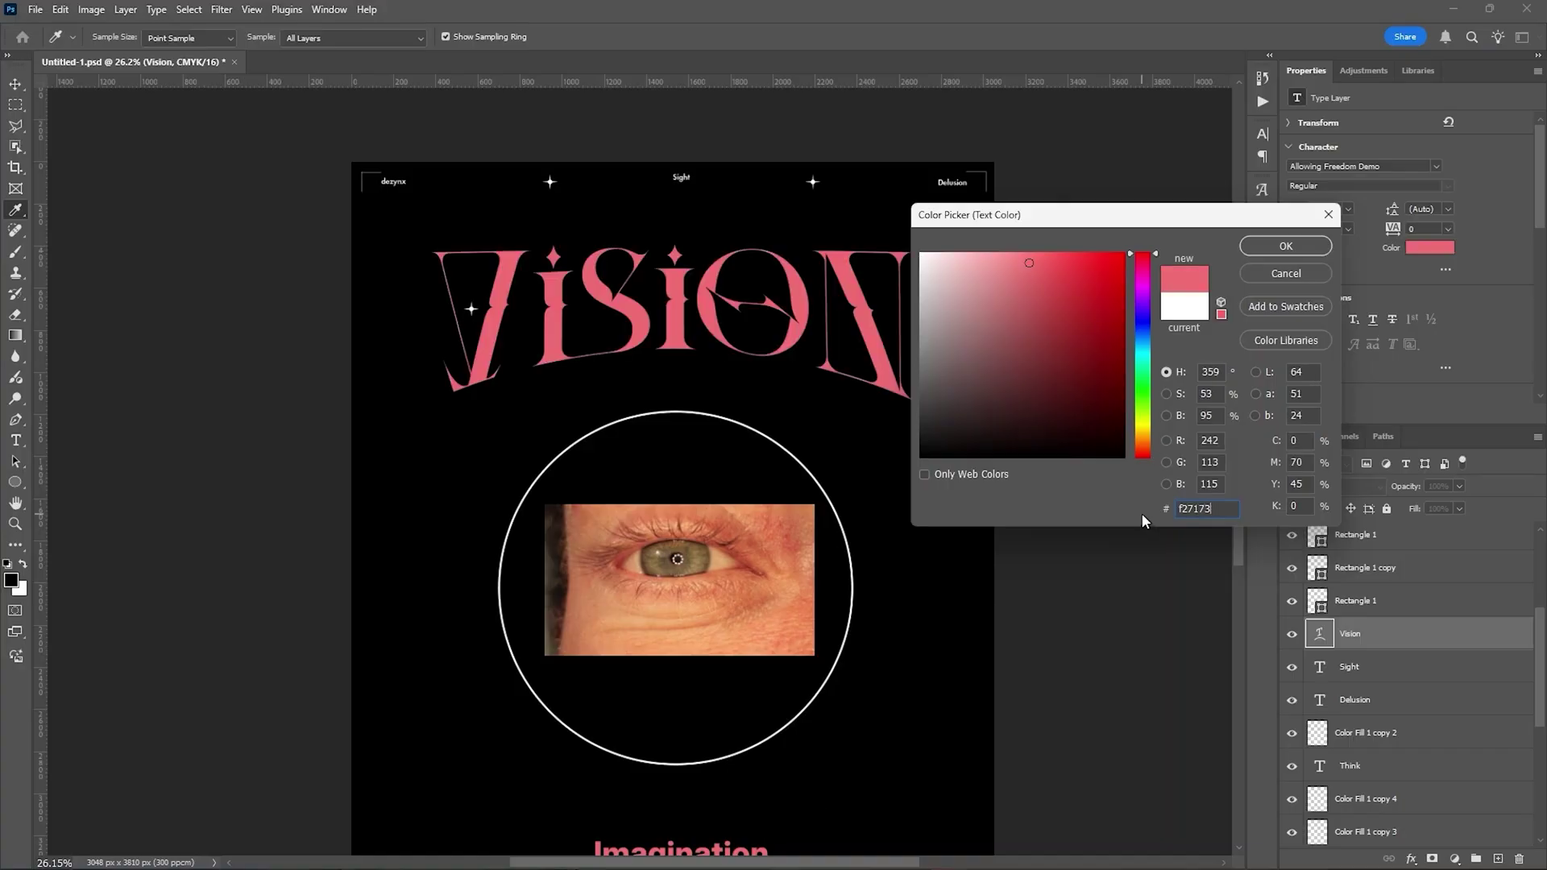
left_click(1304, 239)
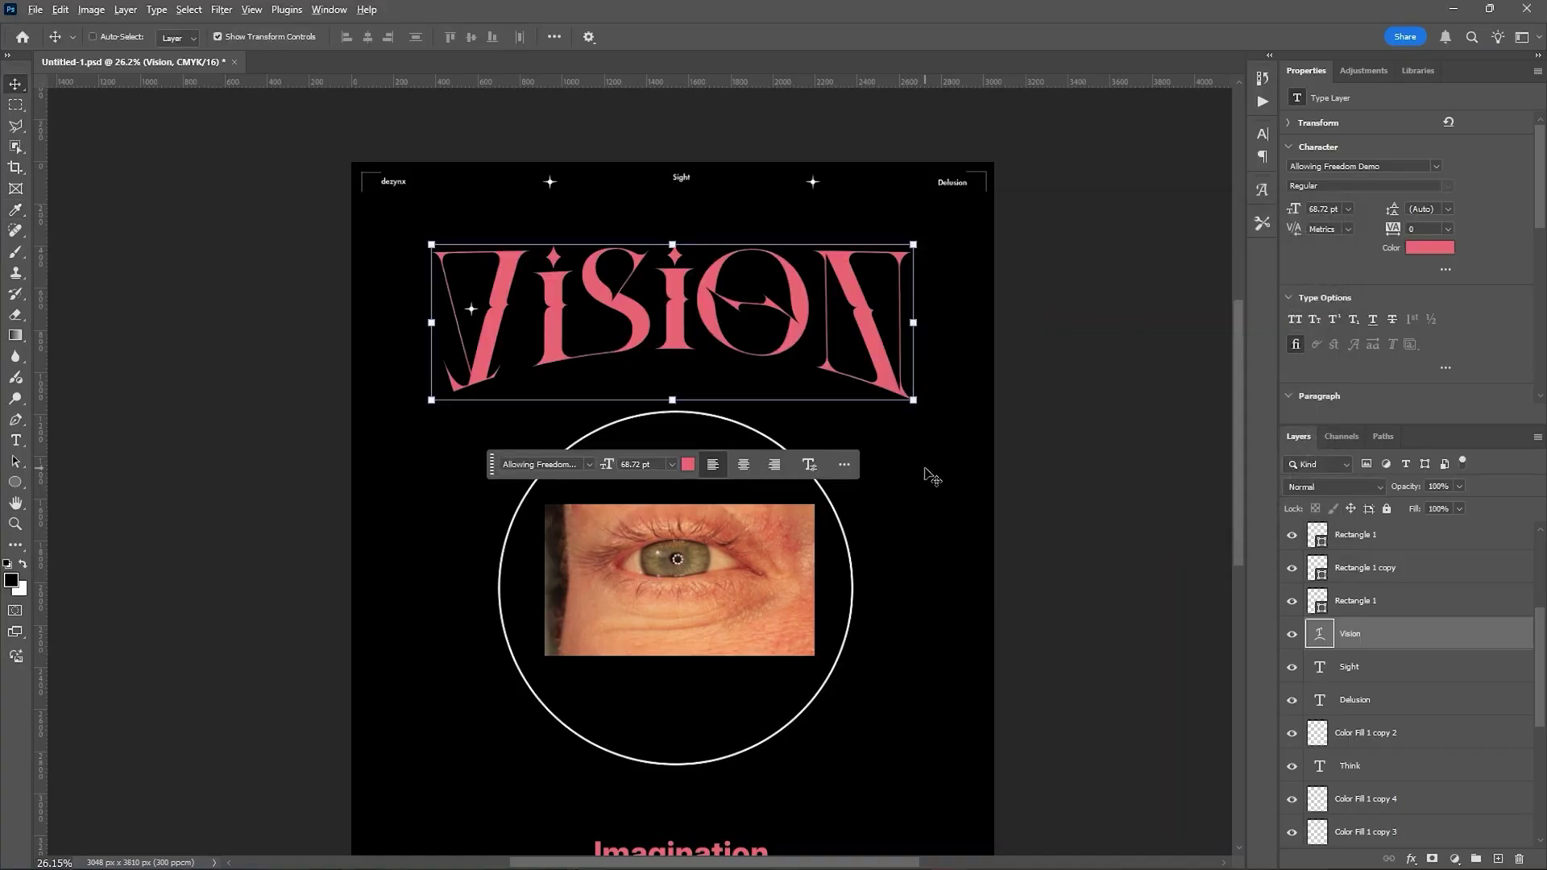
scroll(933, 477, "down", 1)
scroll(933, 477, "down", 3)
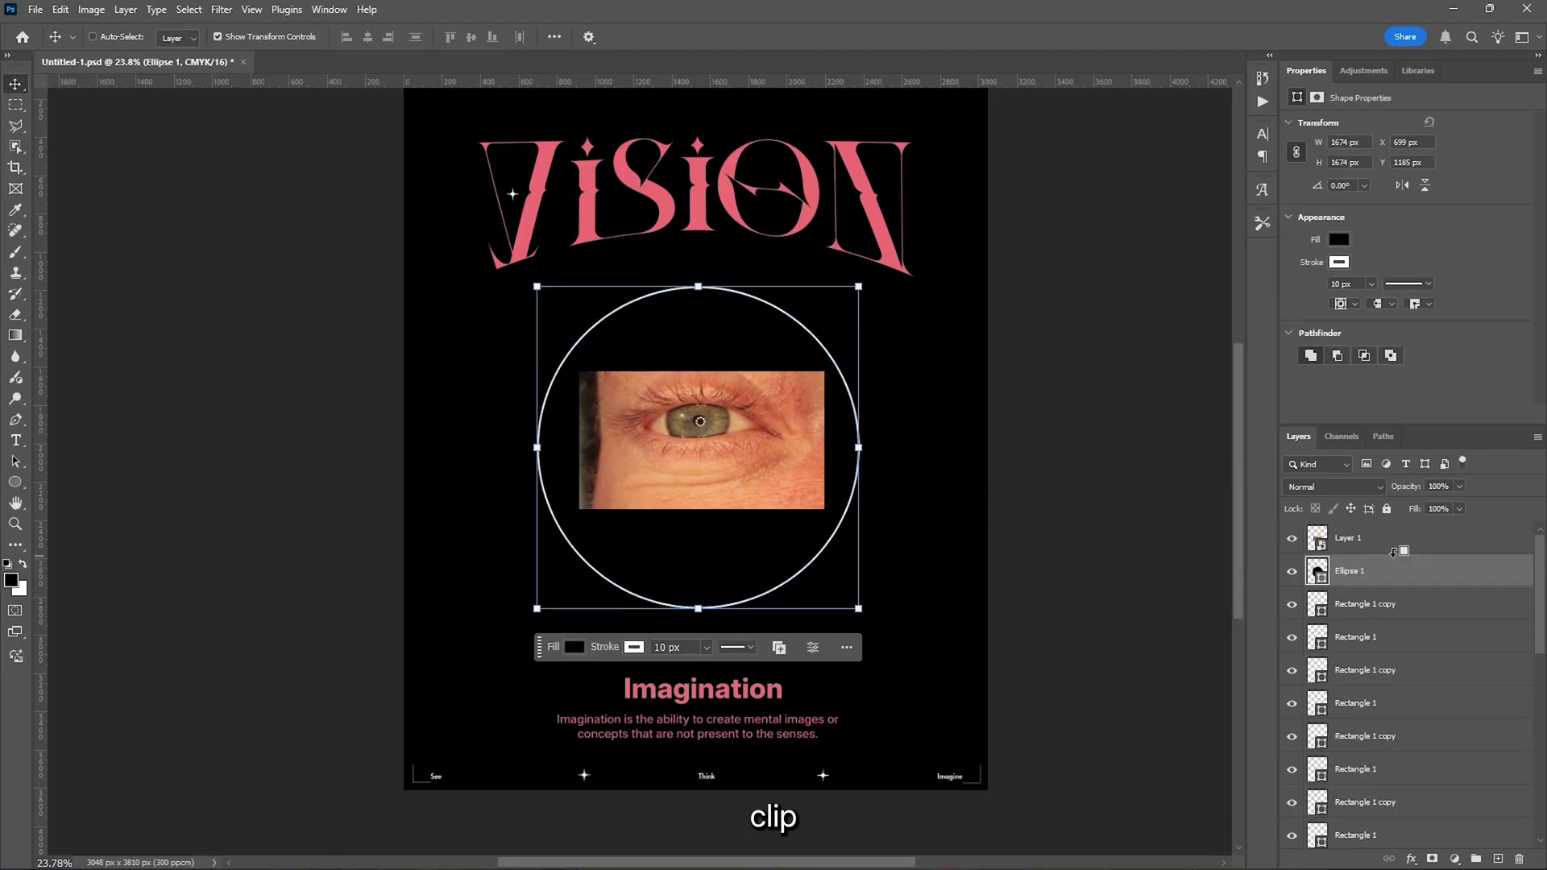
- Clip the eye video into the Ellipse 1 circle and scale it up to fill the circle
left_click(1394, 555, "alt")
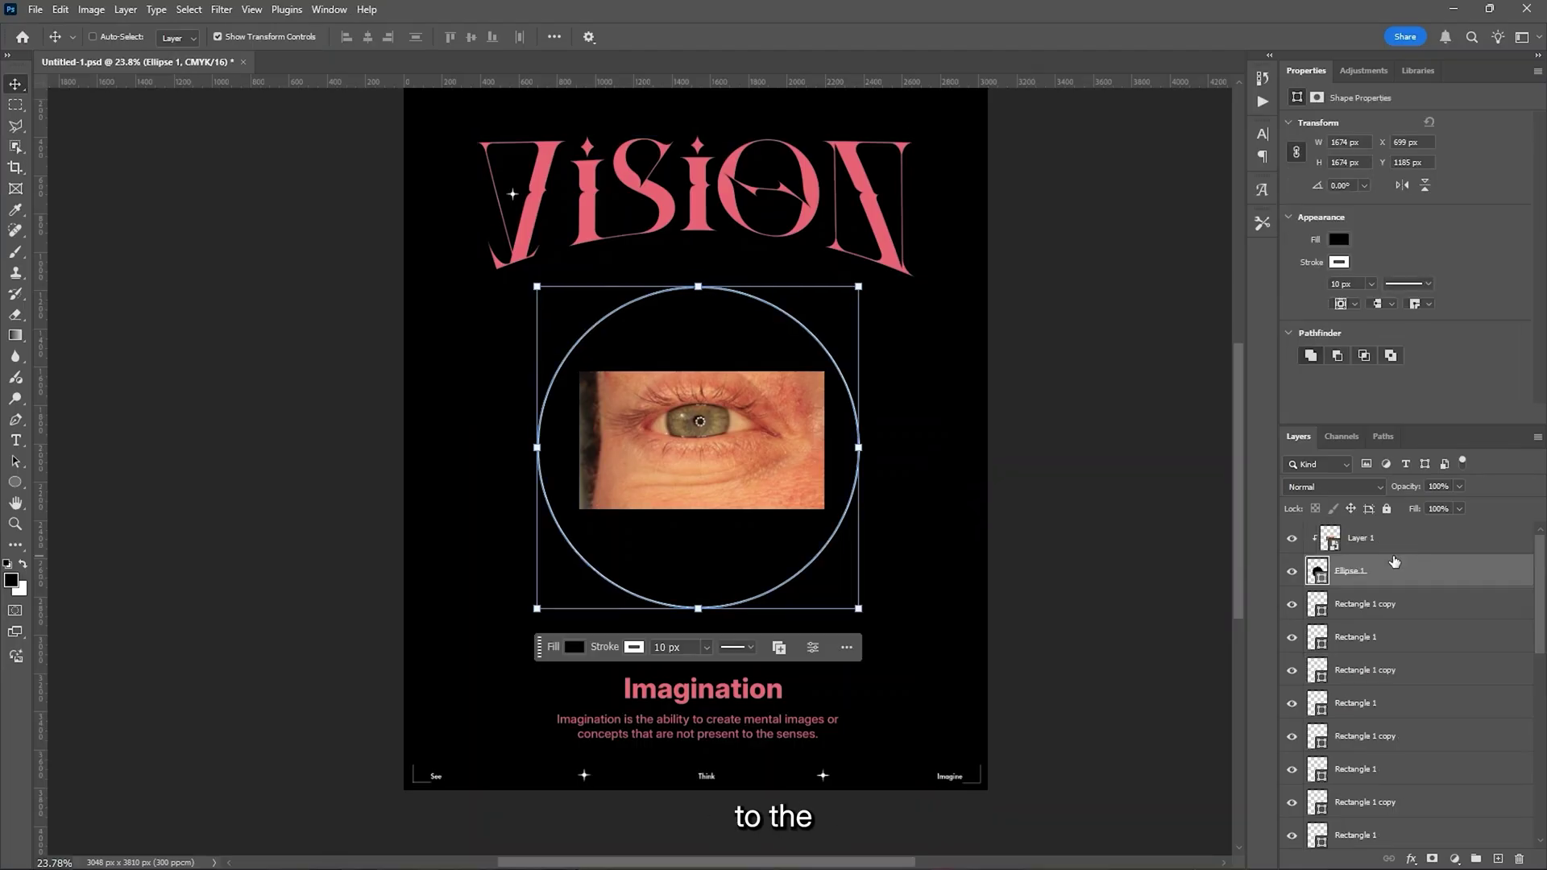
left_click(1394, 541)
key("ctrl+t")
left_click_drag(579, 440, 467, 449)
left_click_drag(681, 548, 695, 612)
left_click_drag(728, 505, 741, 503)
key("Return")
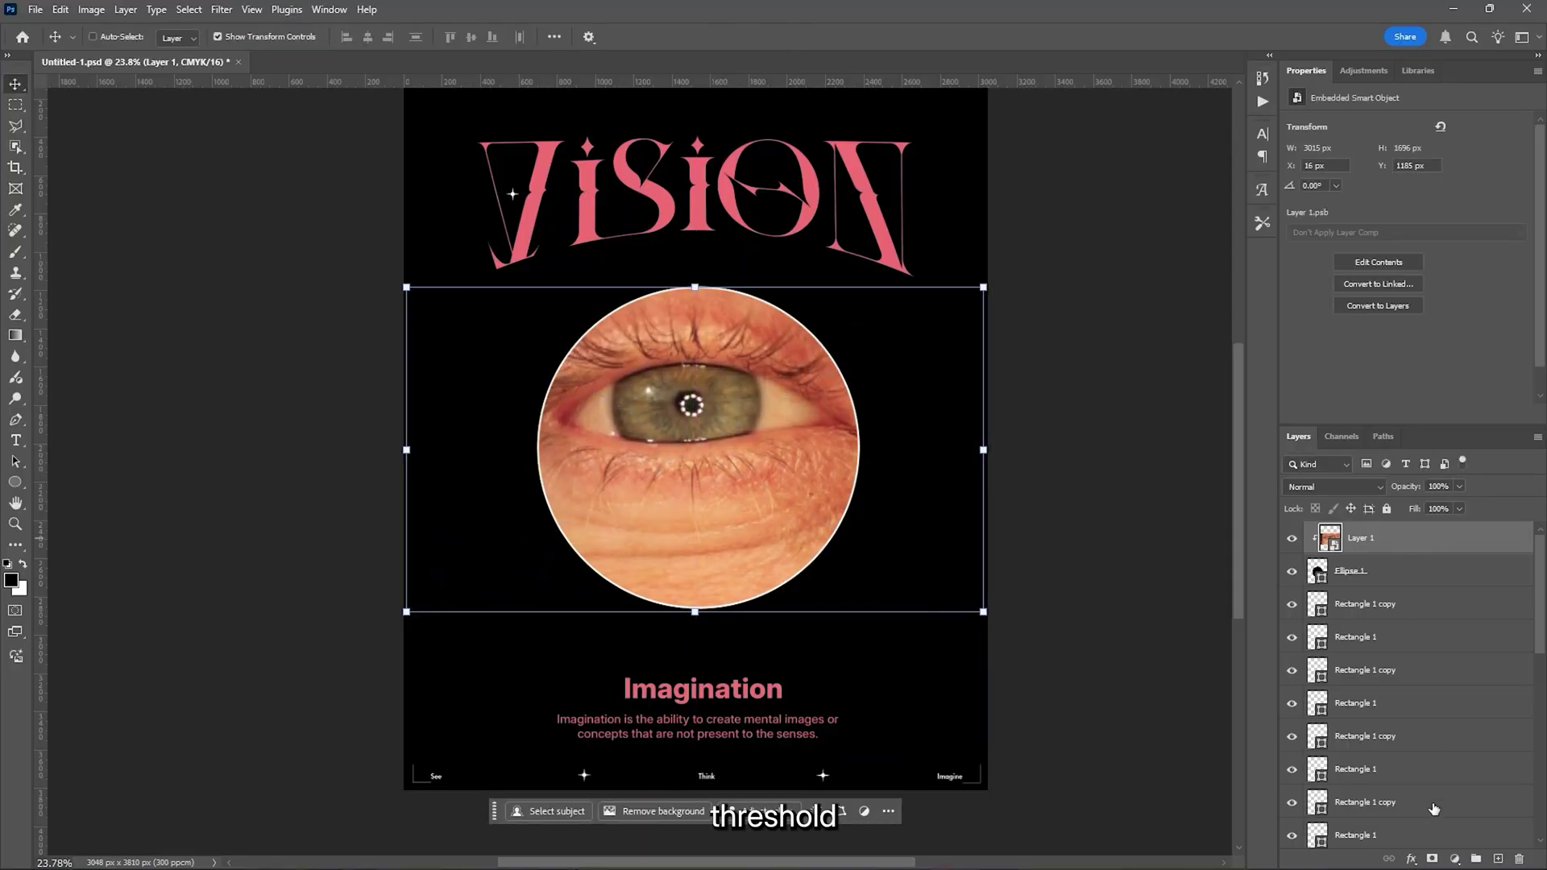
left_click(1454, 859)
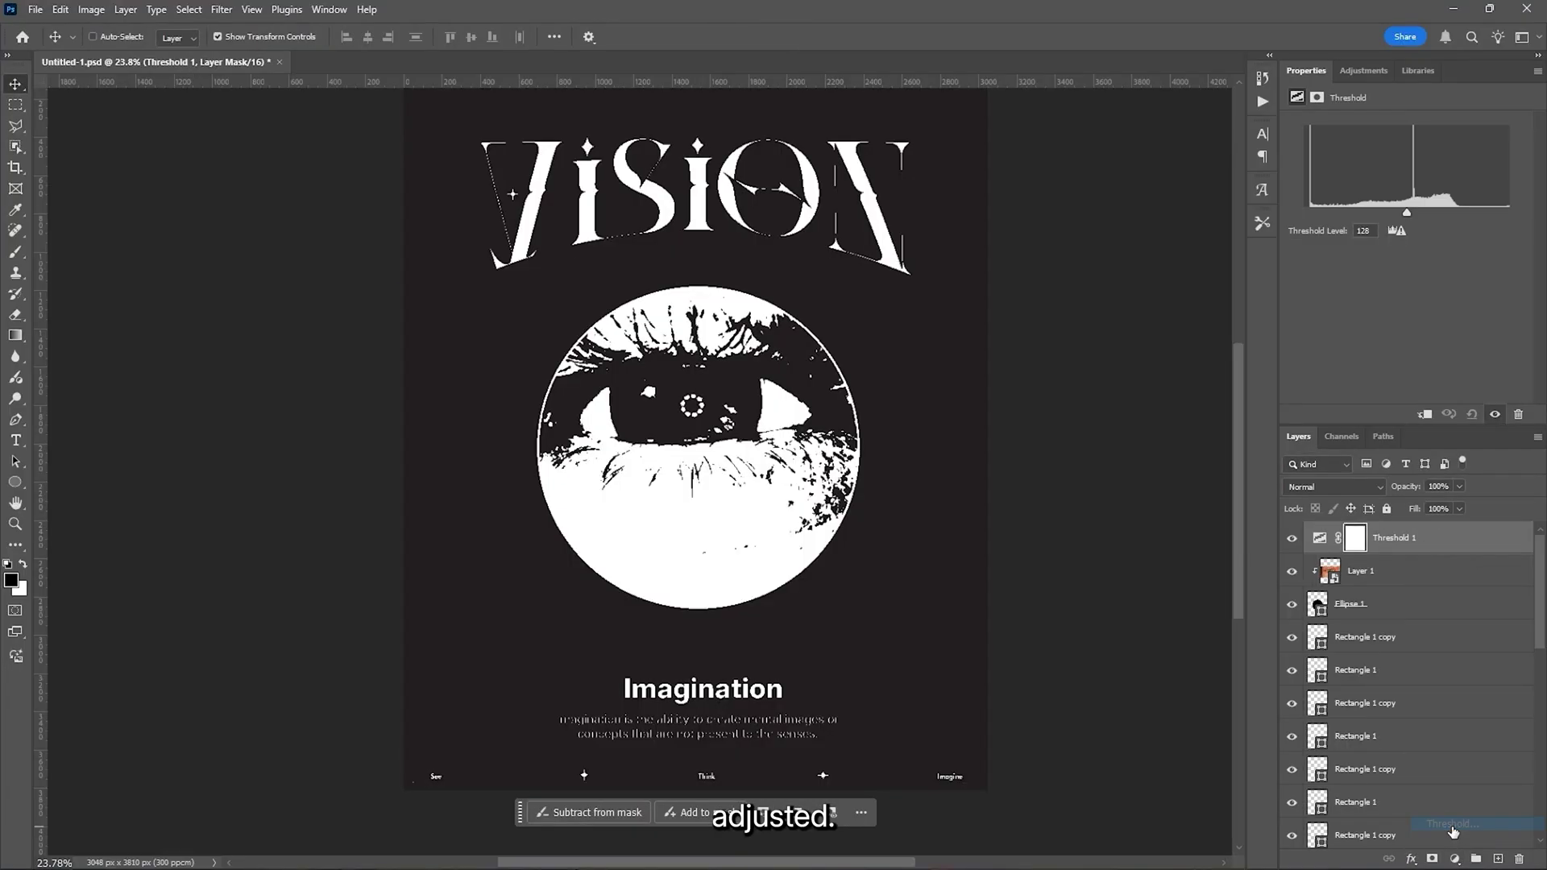
- Add a Threshold adjustment clipped to the eye layer and set its level to 150
left_click(1456, 838)
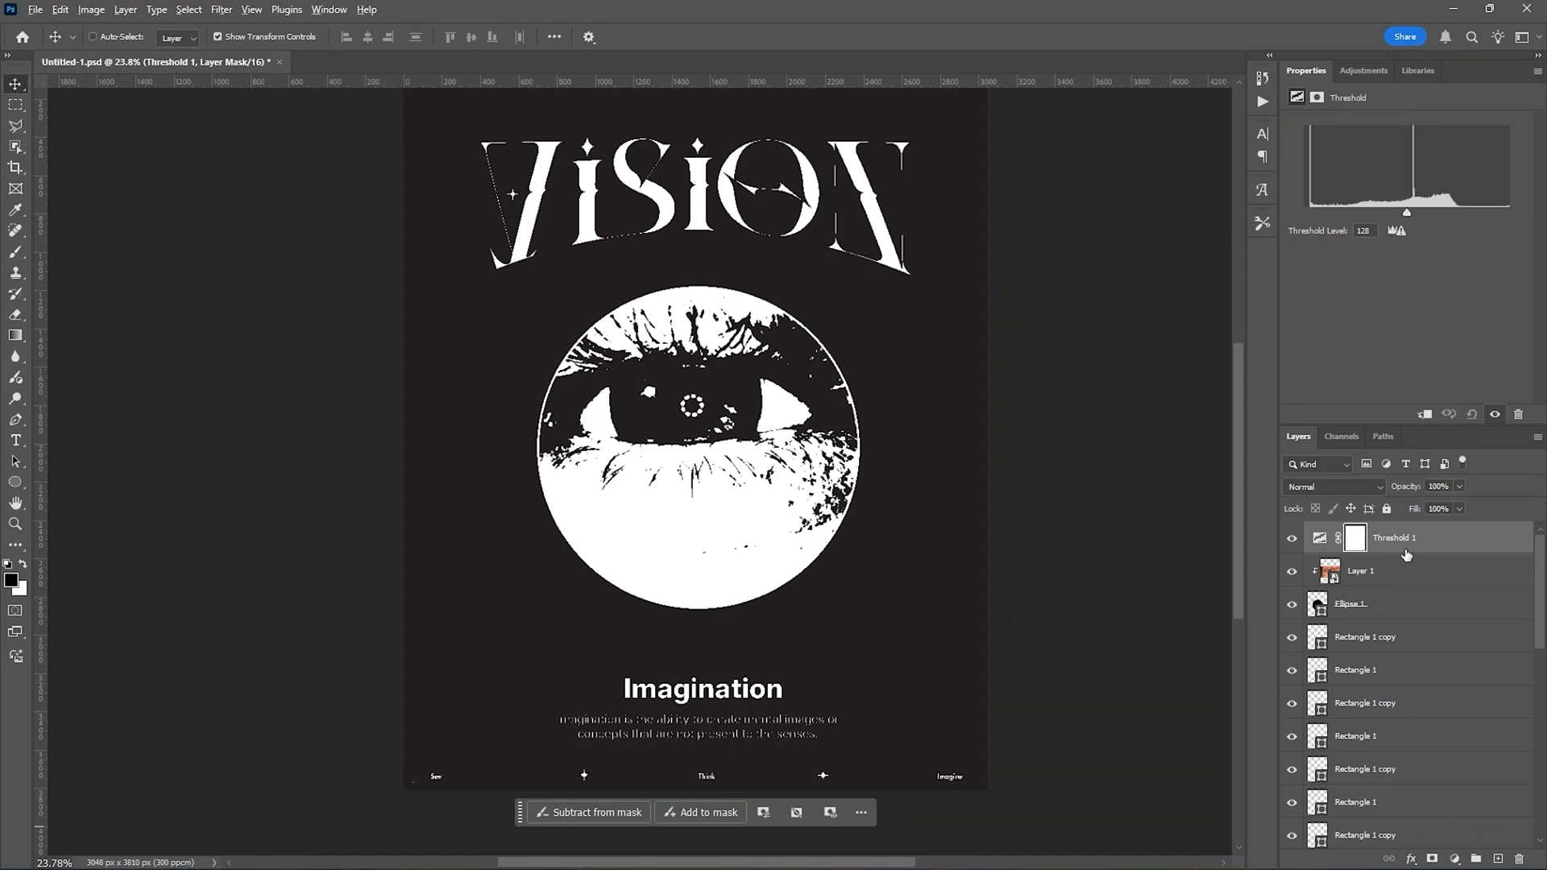
left_click(1416, 551, "alt")
scroll(948, 584, "up", 2)
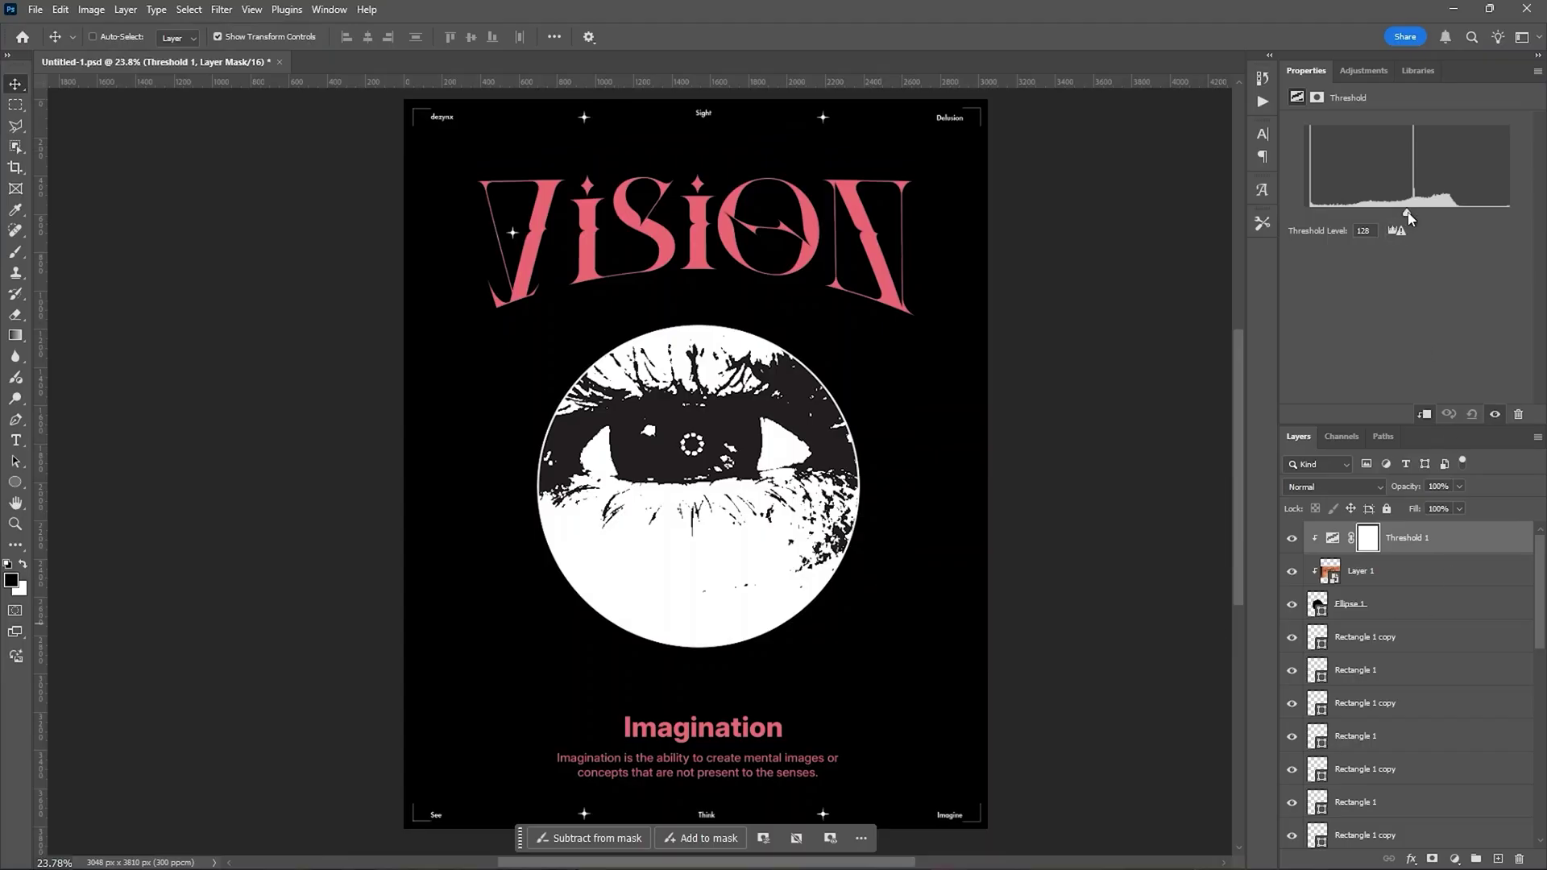
left_click_drag(1407, 214, 1425, 219)
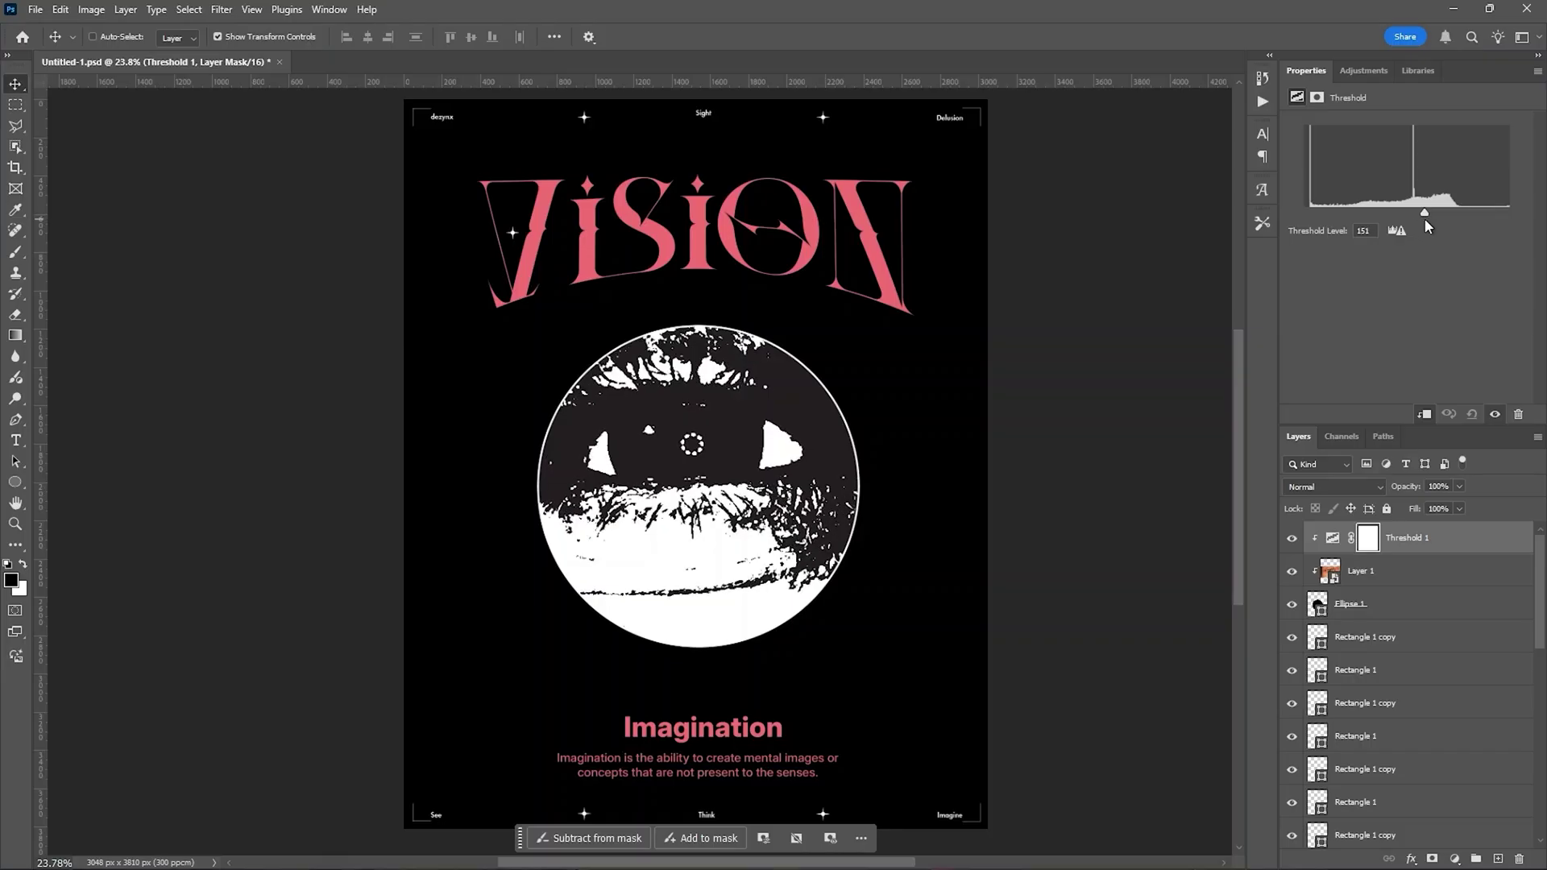
left_click_drag(1425, 220, 1424, 219)
scroll(969, 520, "down", 2)
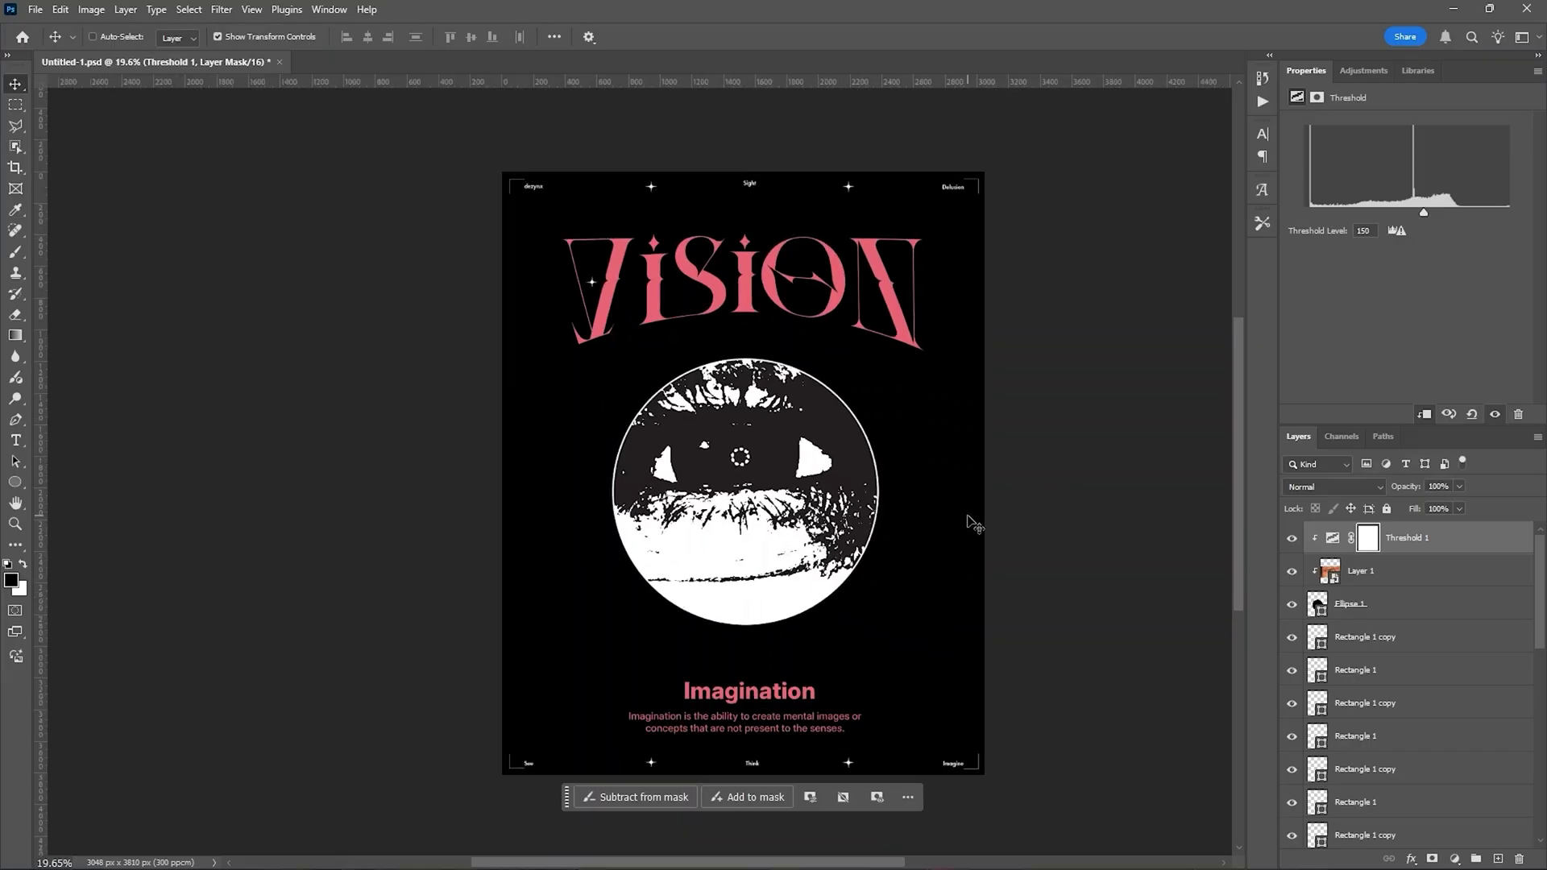
scroll(971, 526, "down", 2)
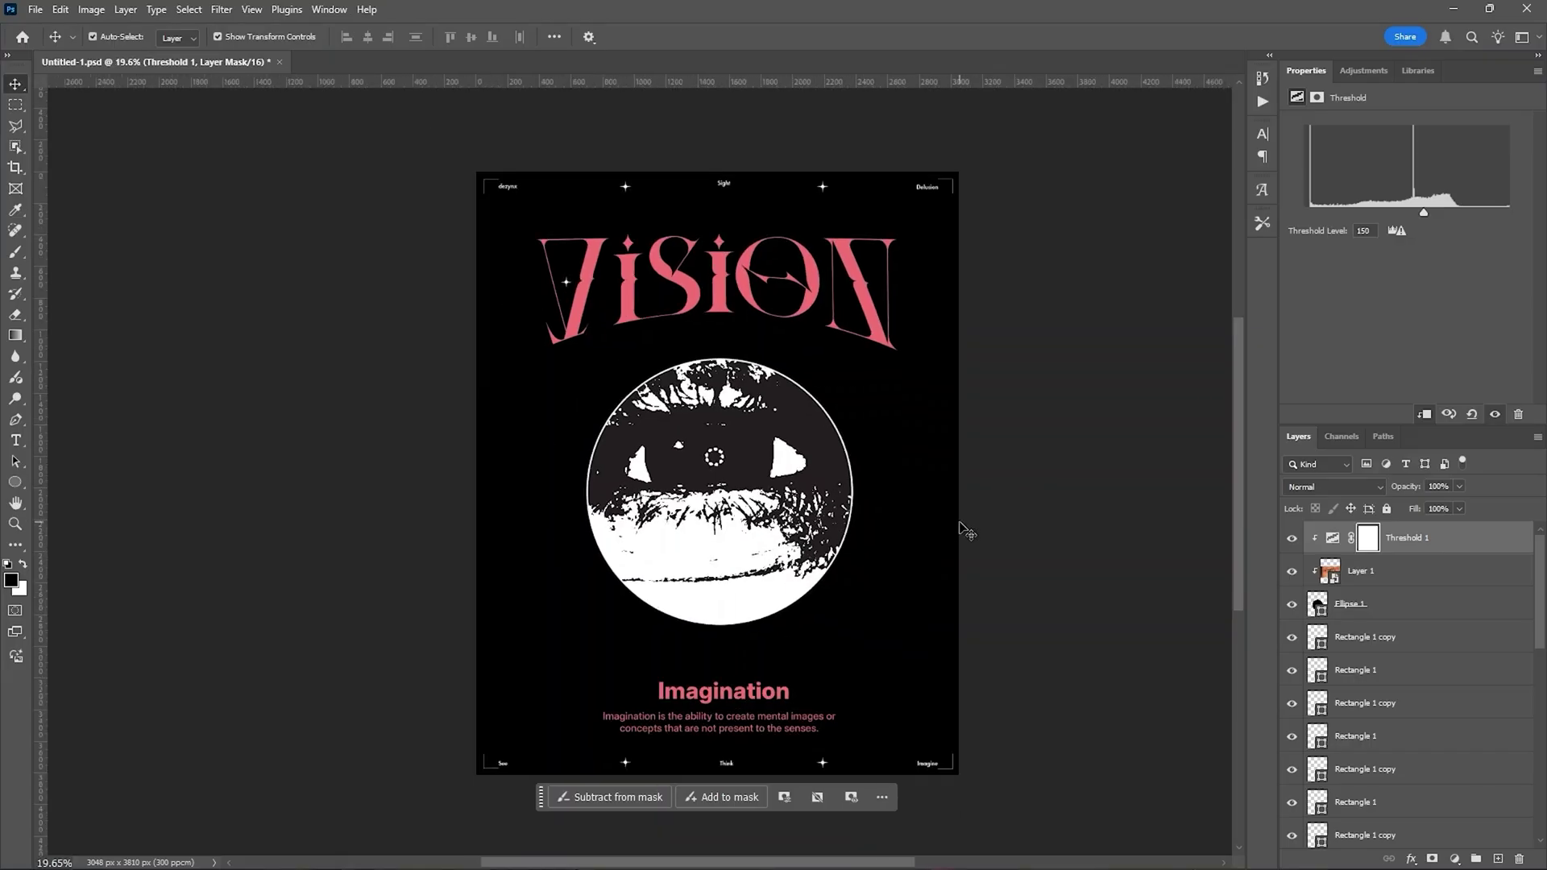
left_click(1416, 542)
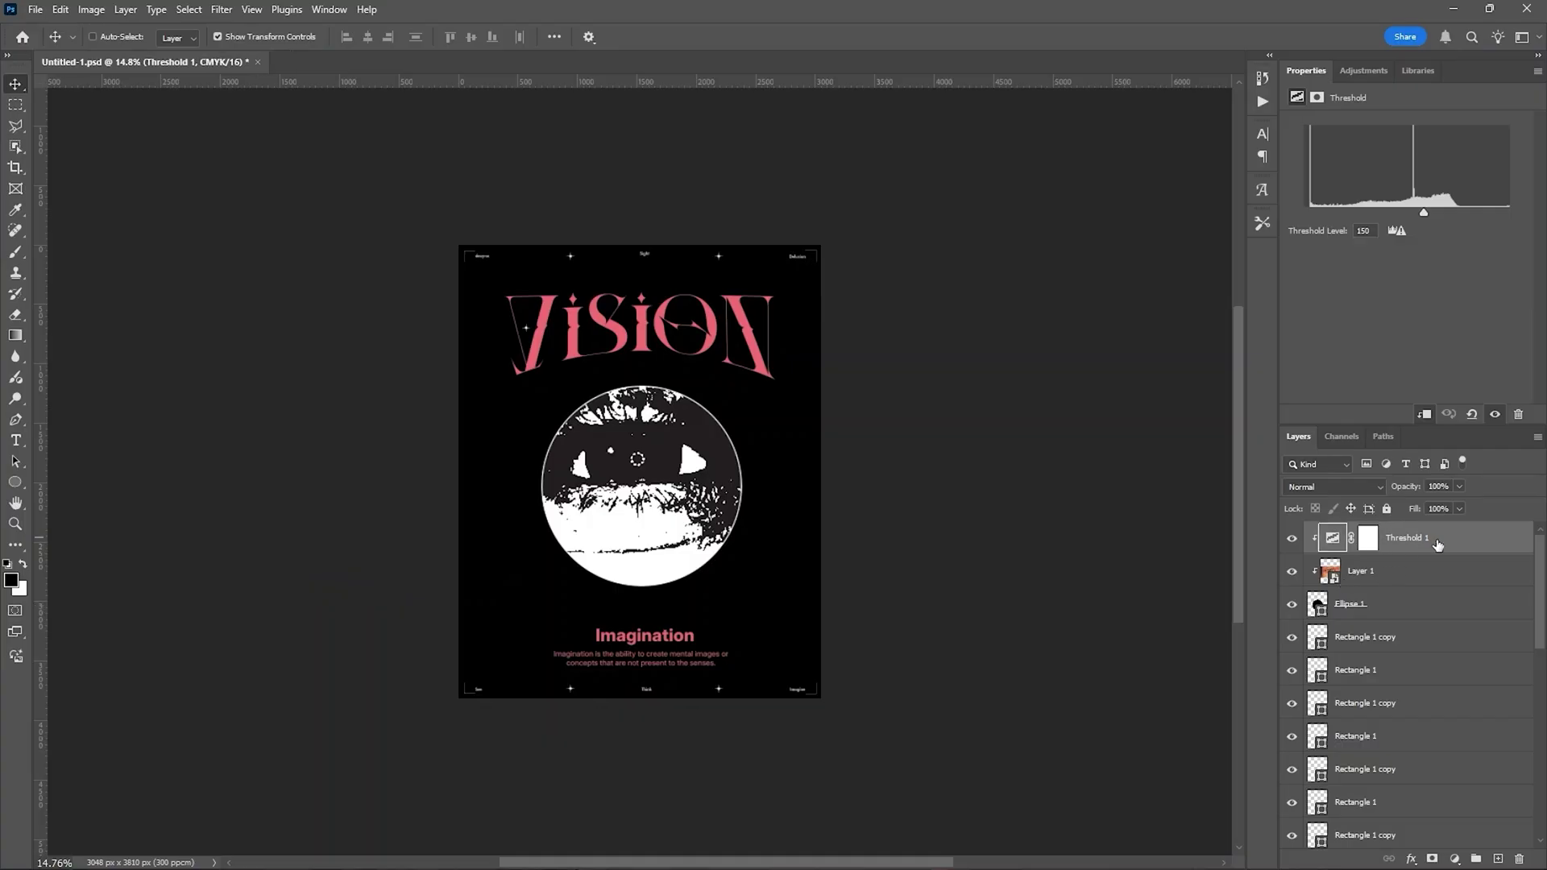
- Open the crumpled paper texture PNG from disk
left_click(34, 9)
left_click(56, 47)
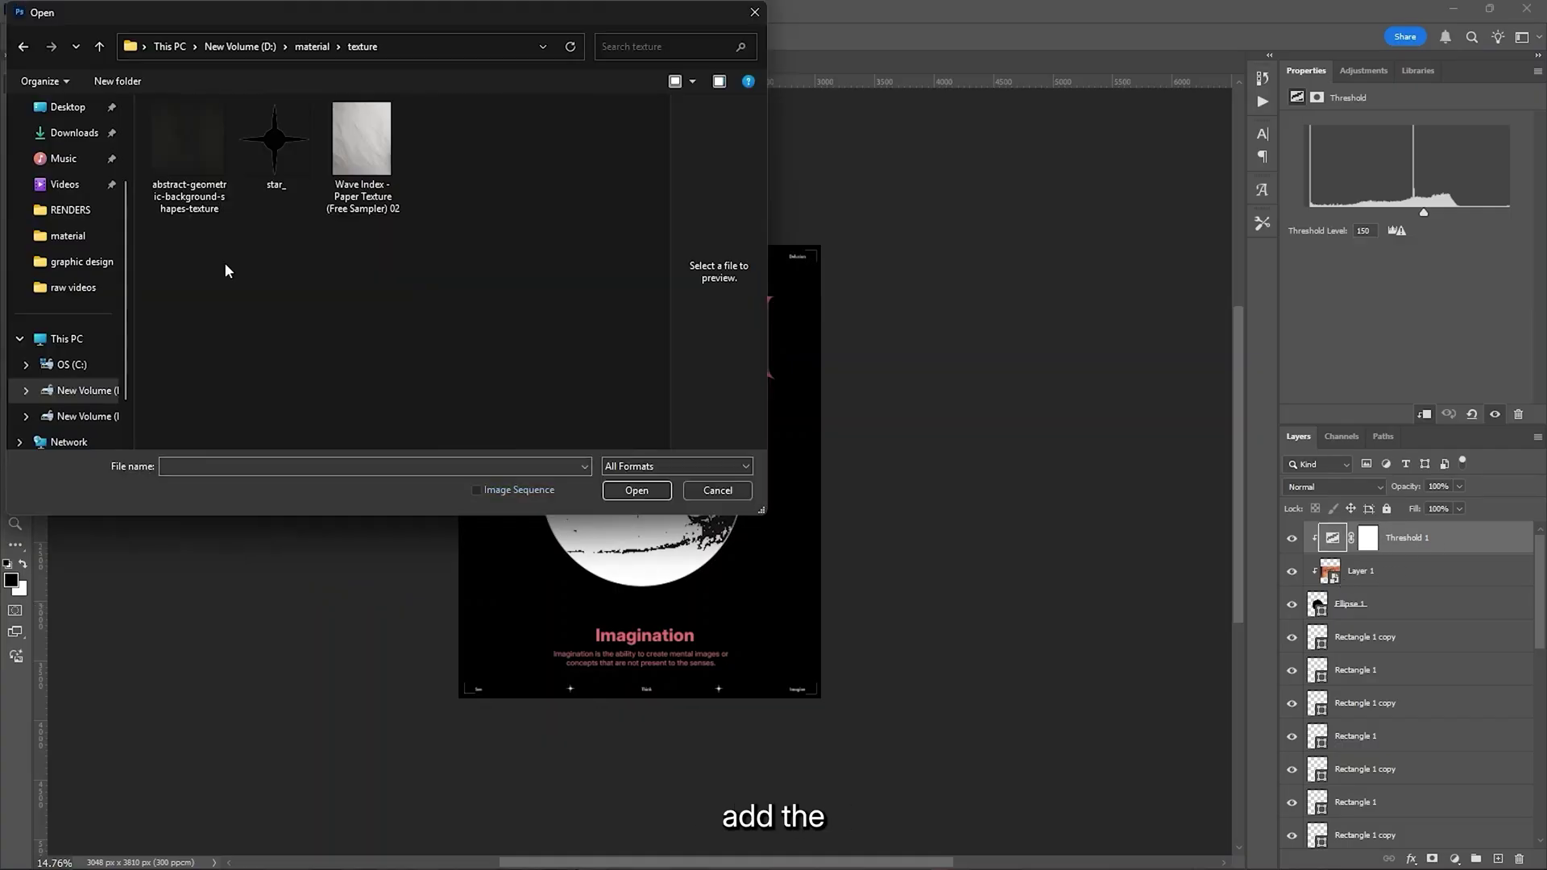
left_click(355, 187)
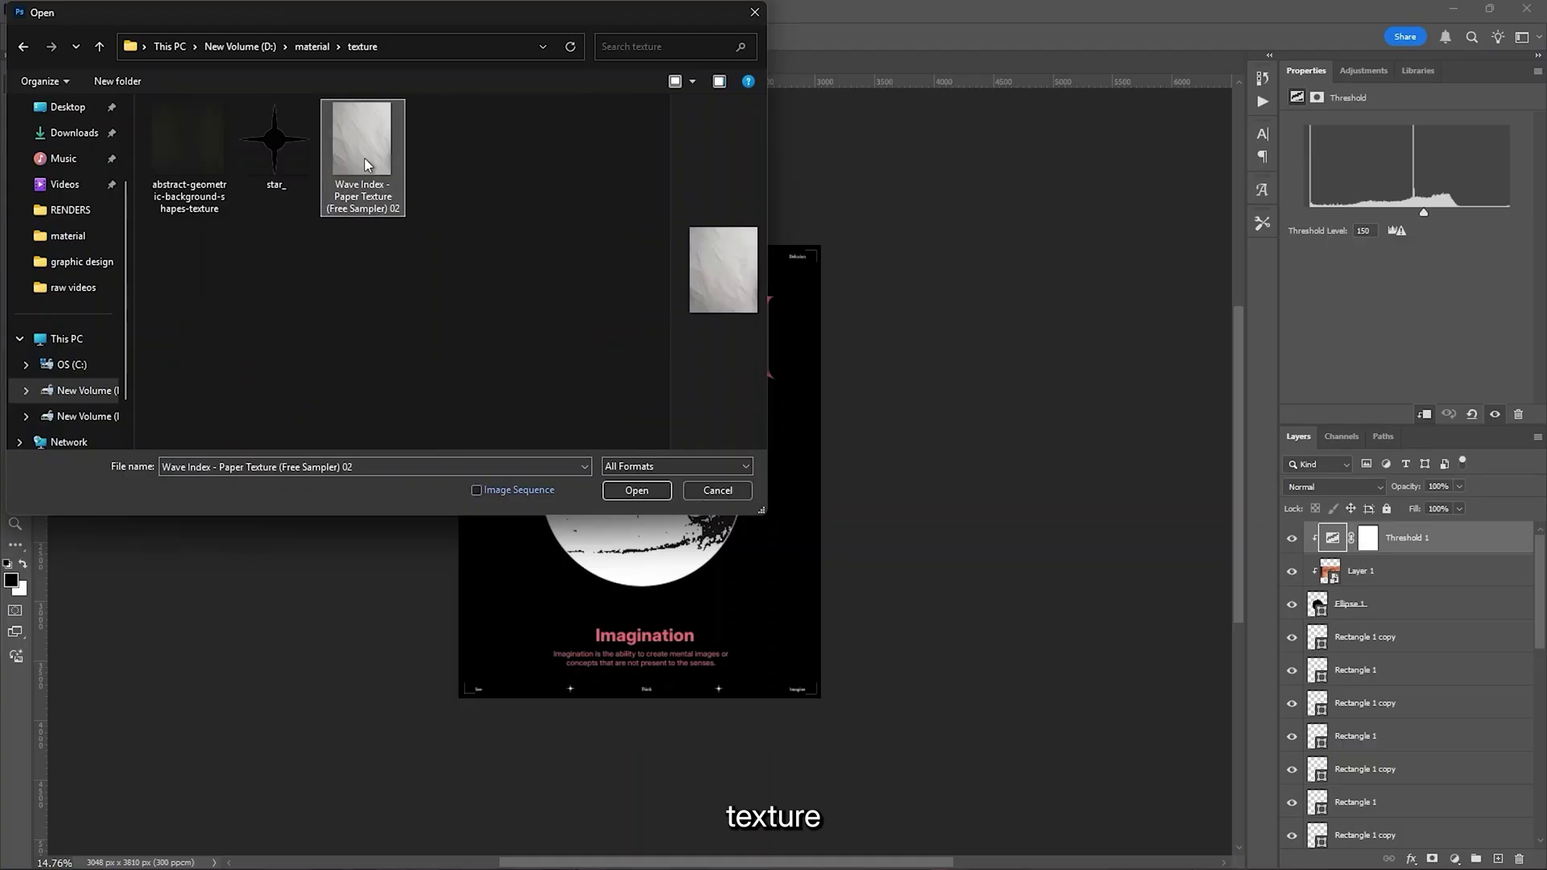
left_click(636, 491)
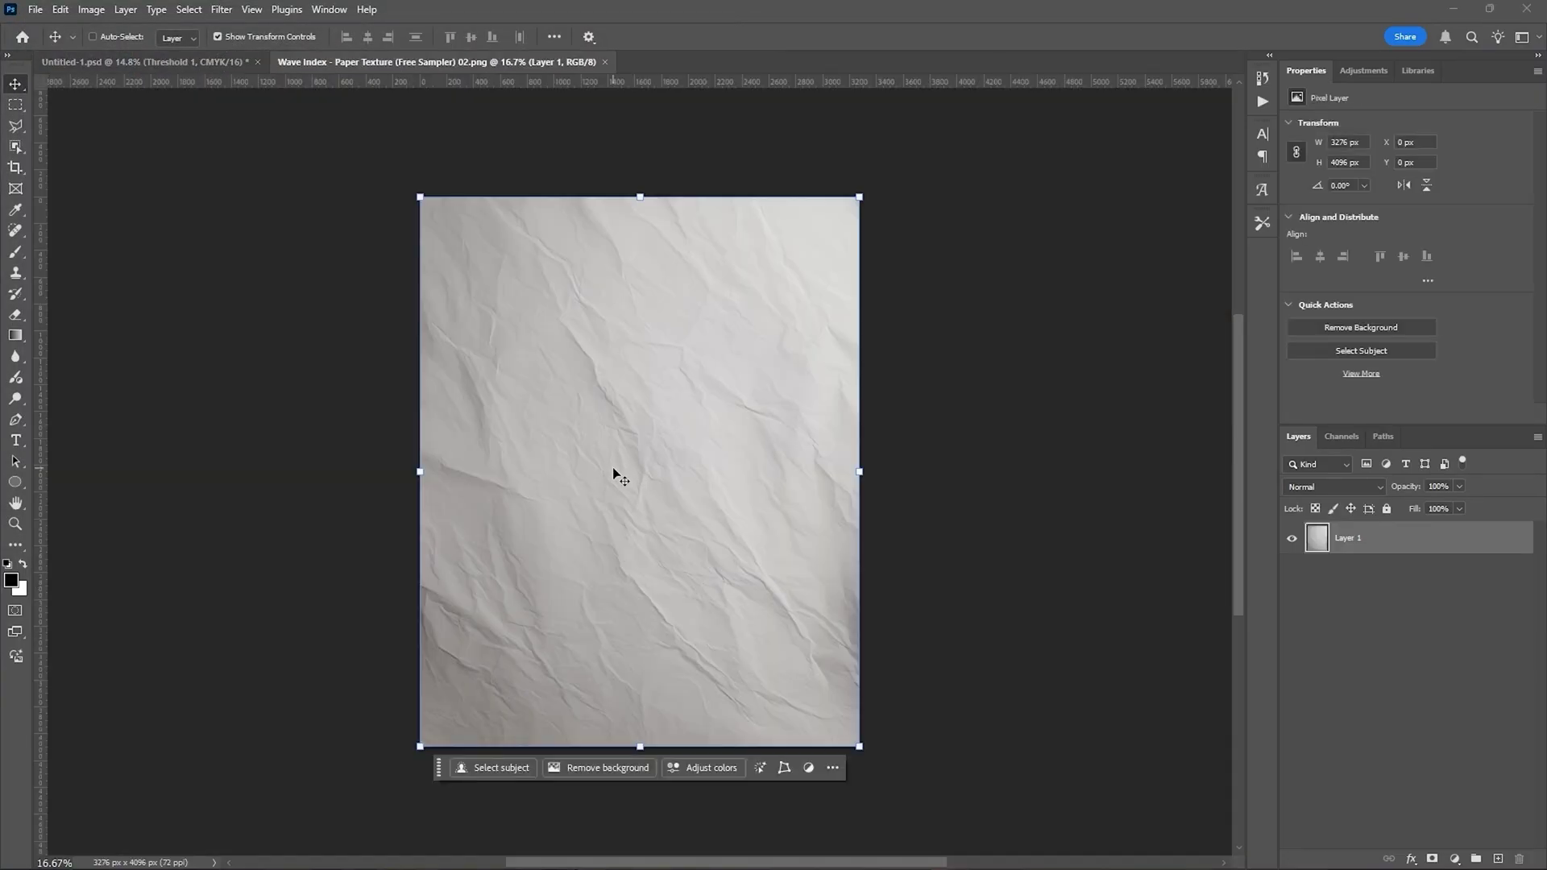
- Drag the paper texture into Untitled-1 as Layer 2 and set its blend mode to Multiply
left_click_drag(1426, 548, 635, 486)
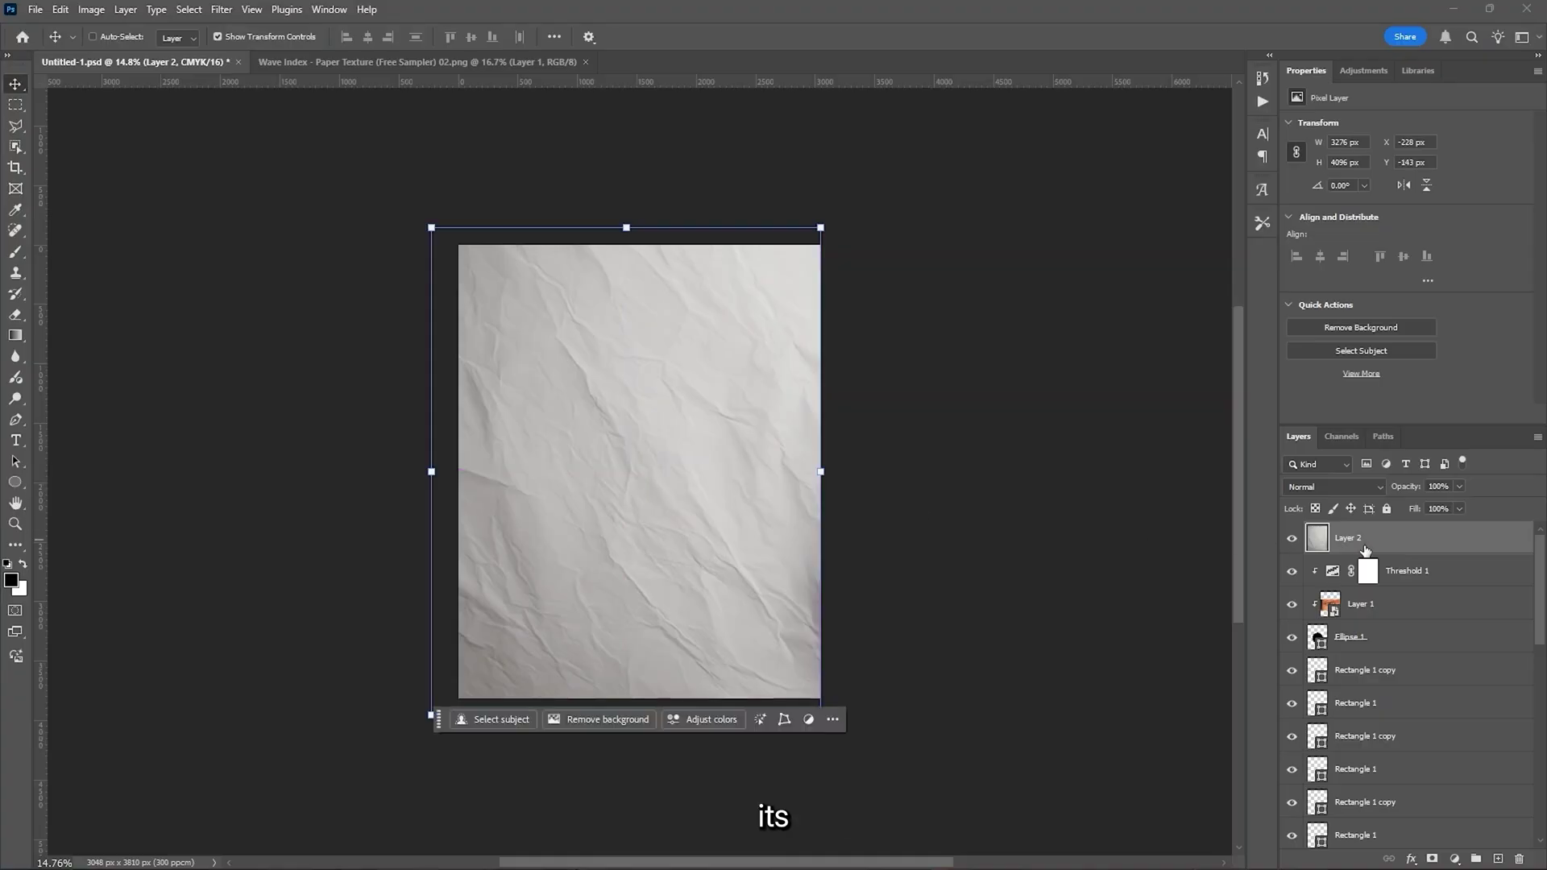
left_click(1338, 488)
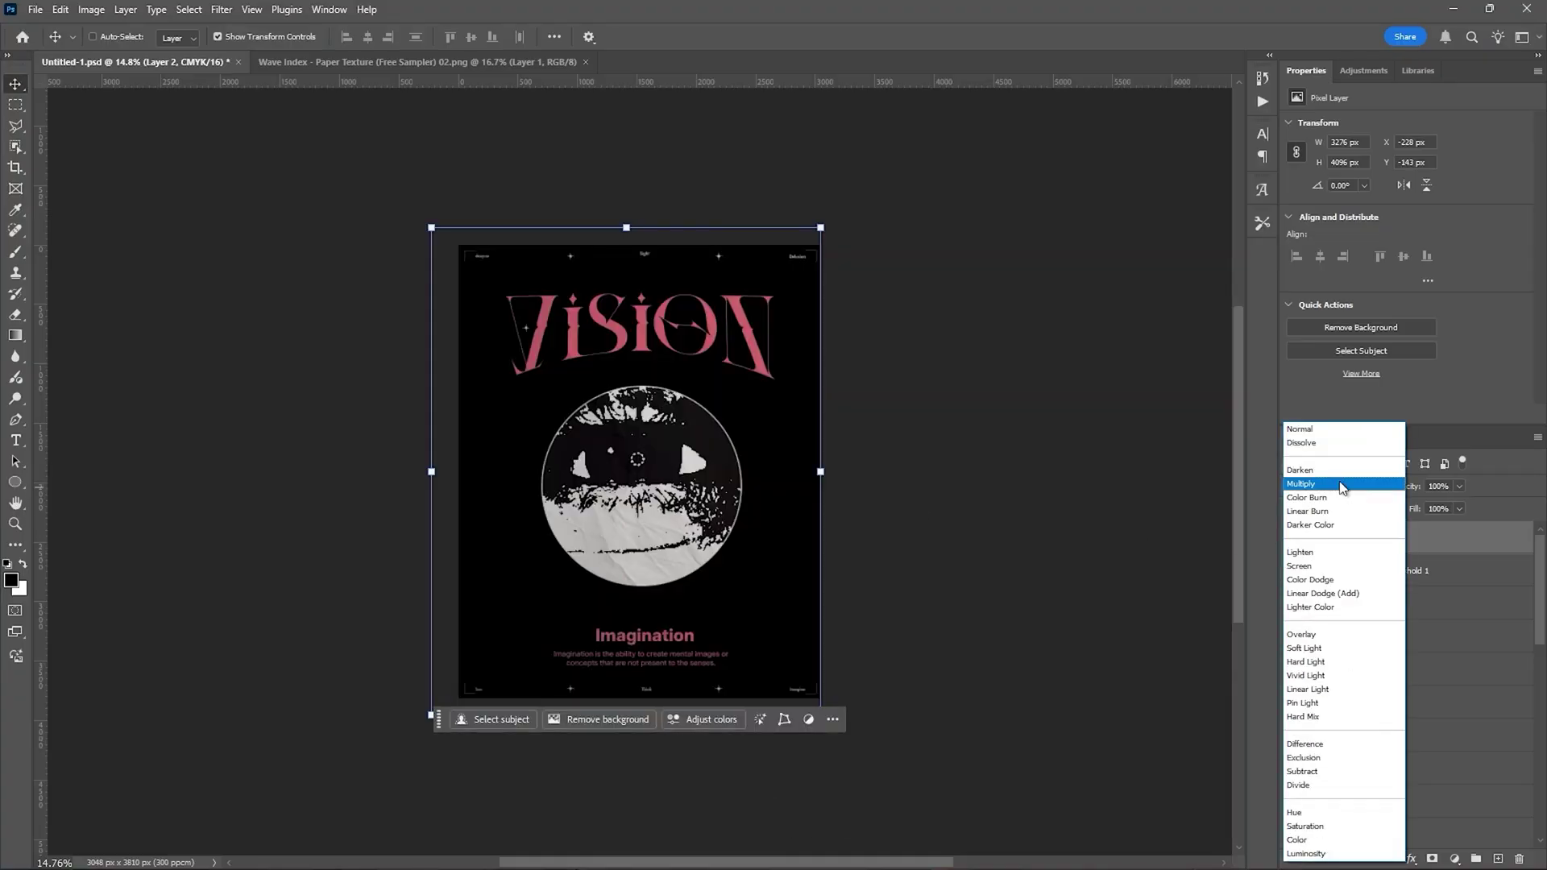
left_click(1342, 486)
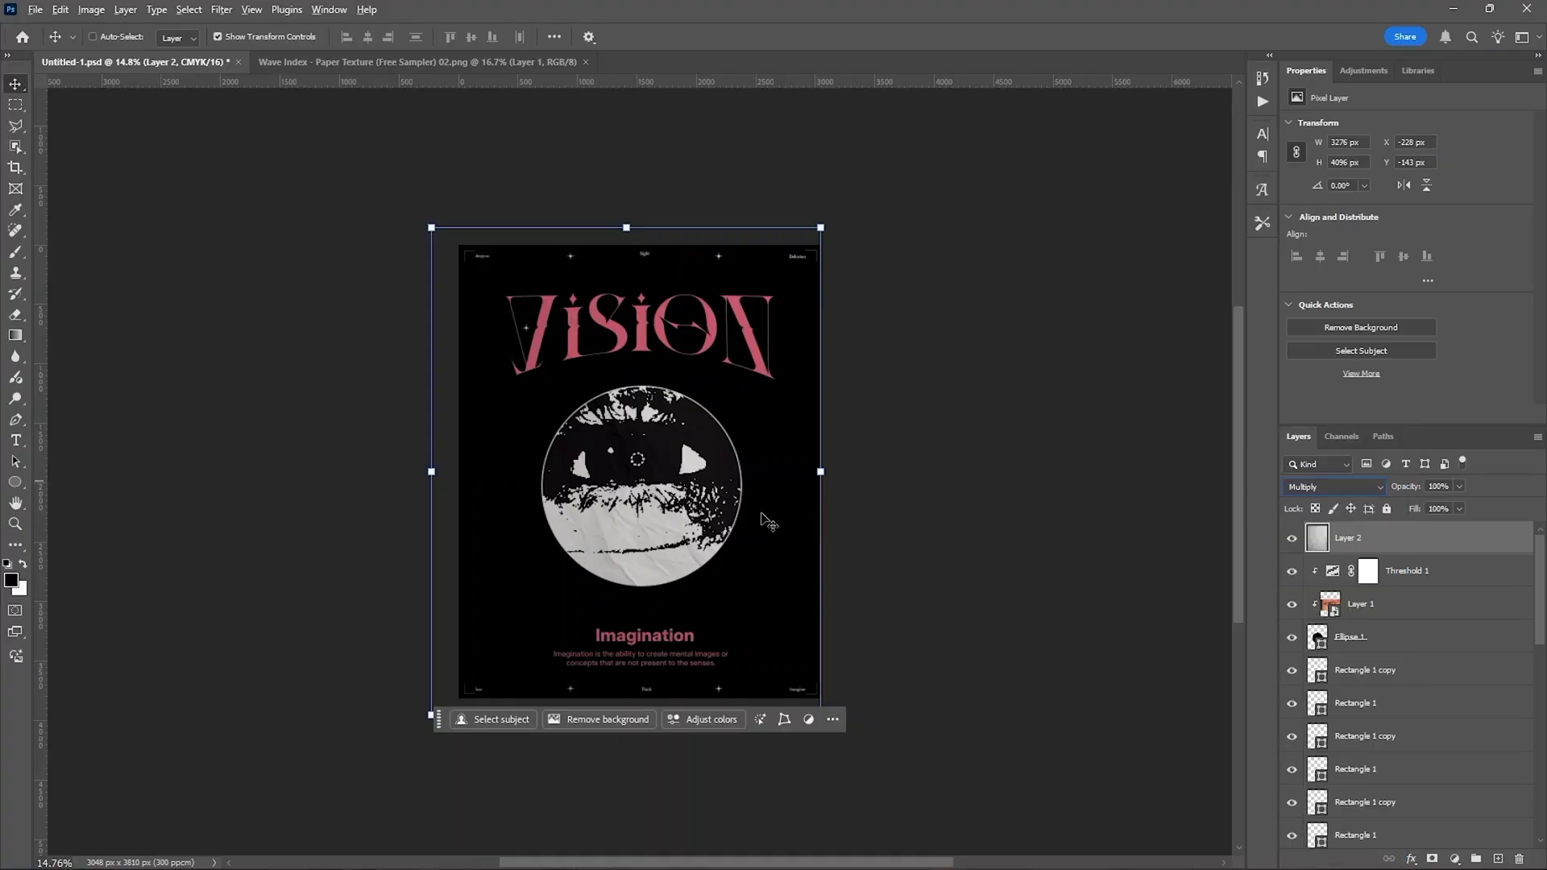
left_click(1392, 684)
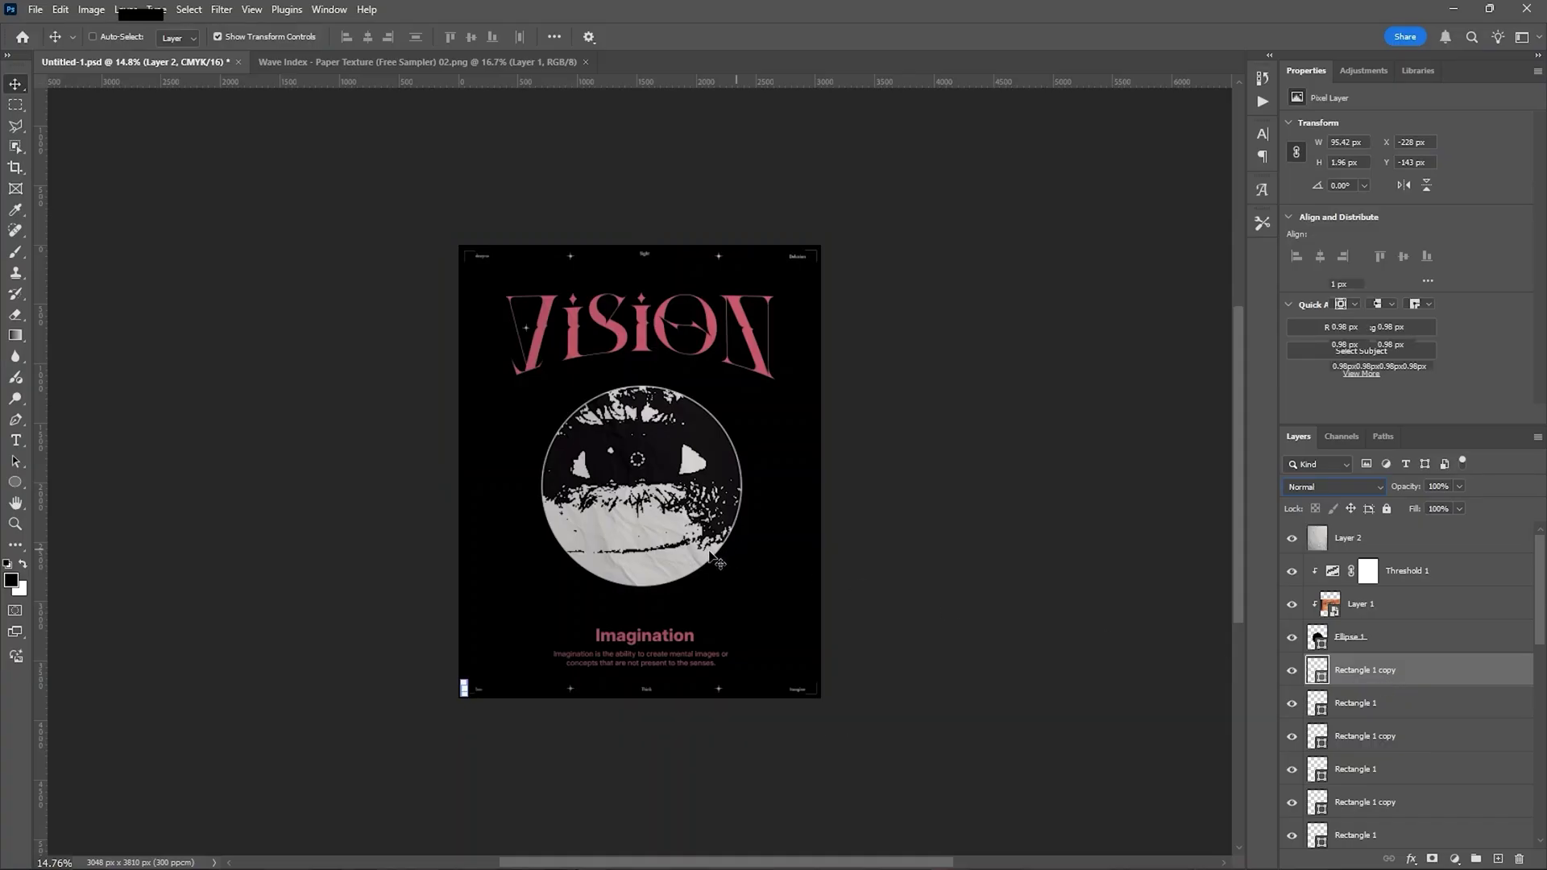
left_click(1362, 537)
- Show the Timeline and extend Layer 2's clip end to 05:07
scroll(639, 648, "up", 3)
left_click(329, 8)
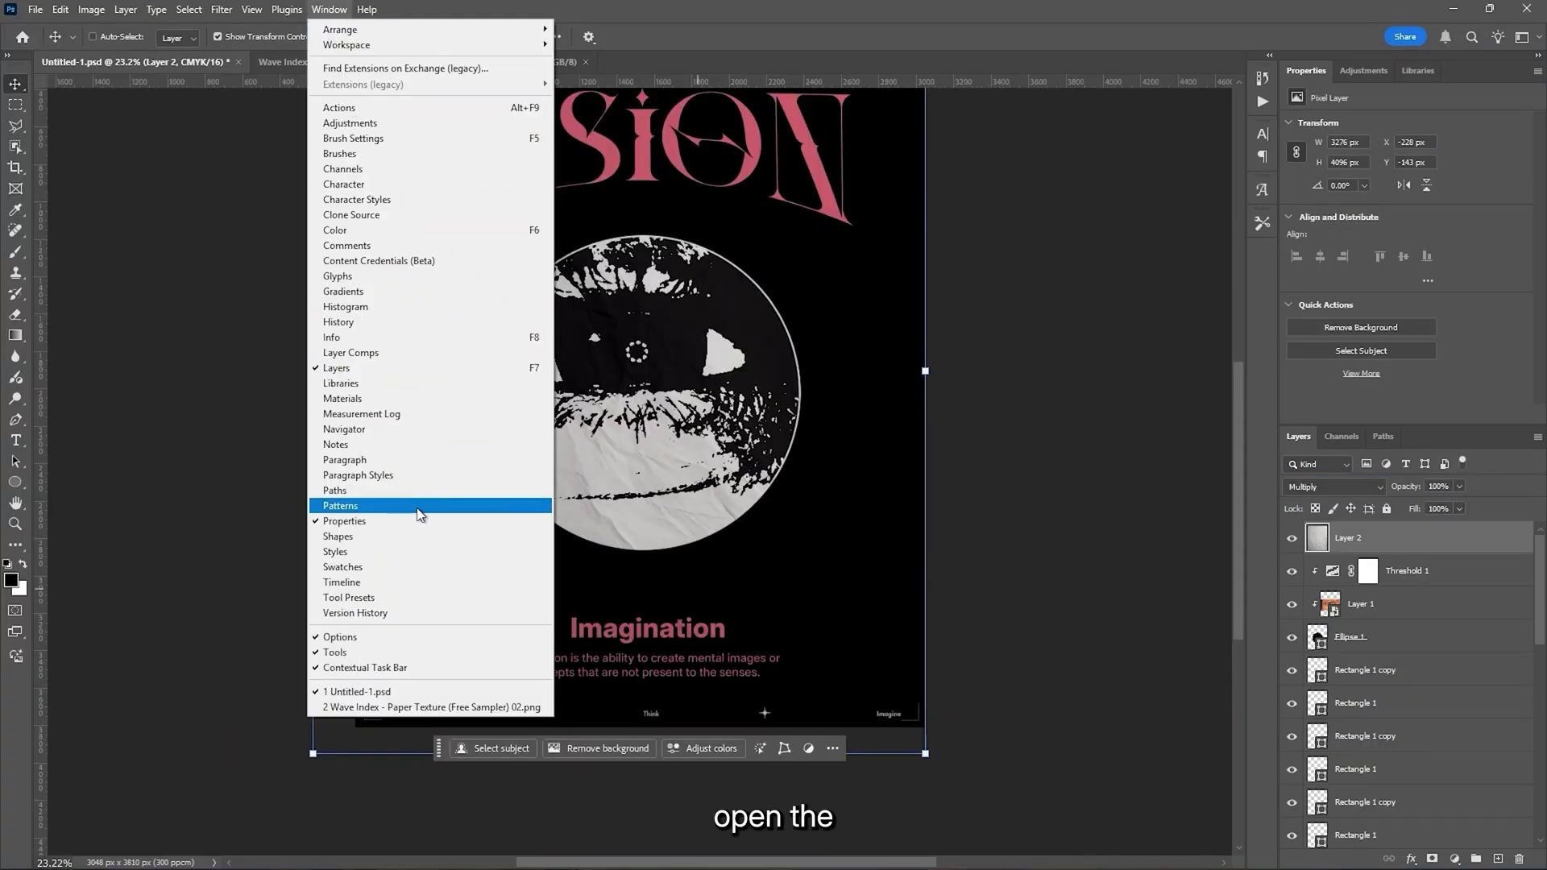
left_click(423, 582)
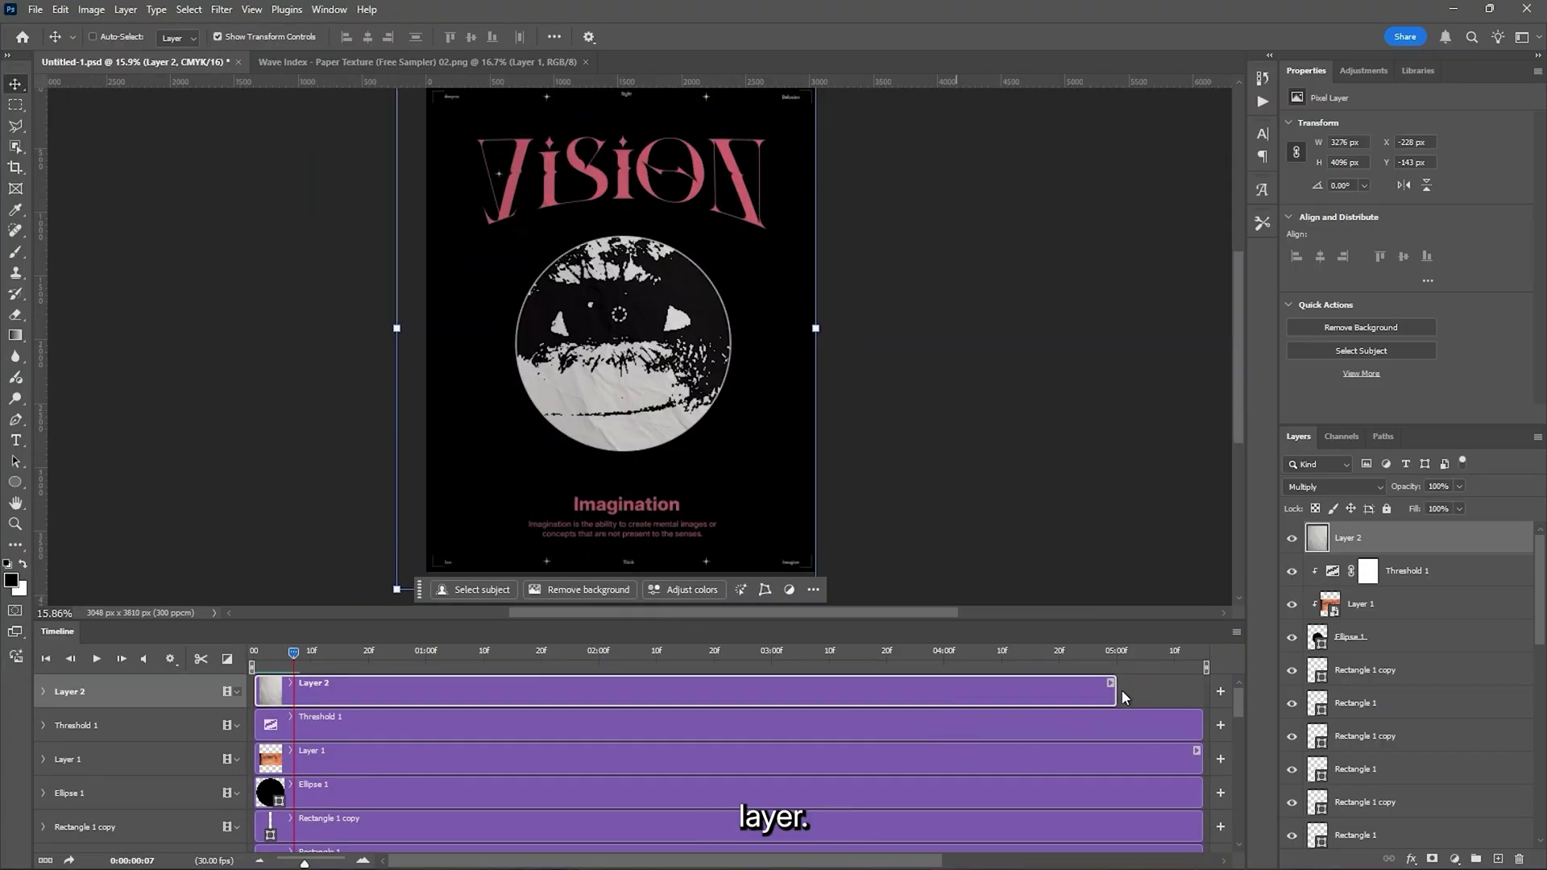
left_click_drag(1116, 689, 1203, 698)
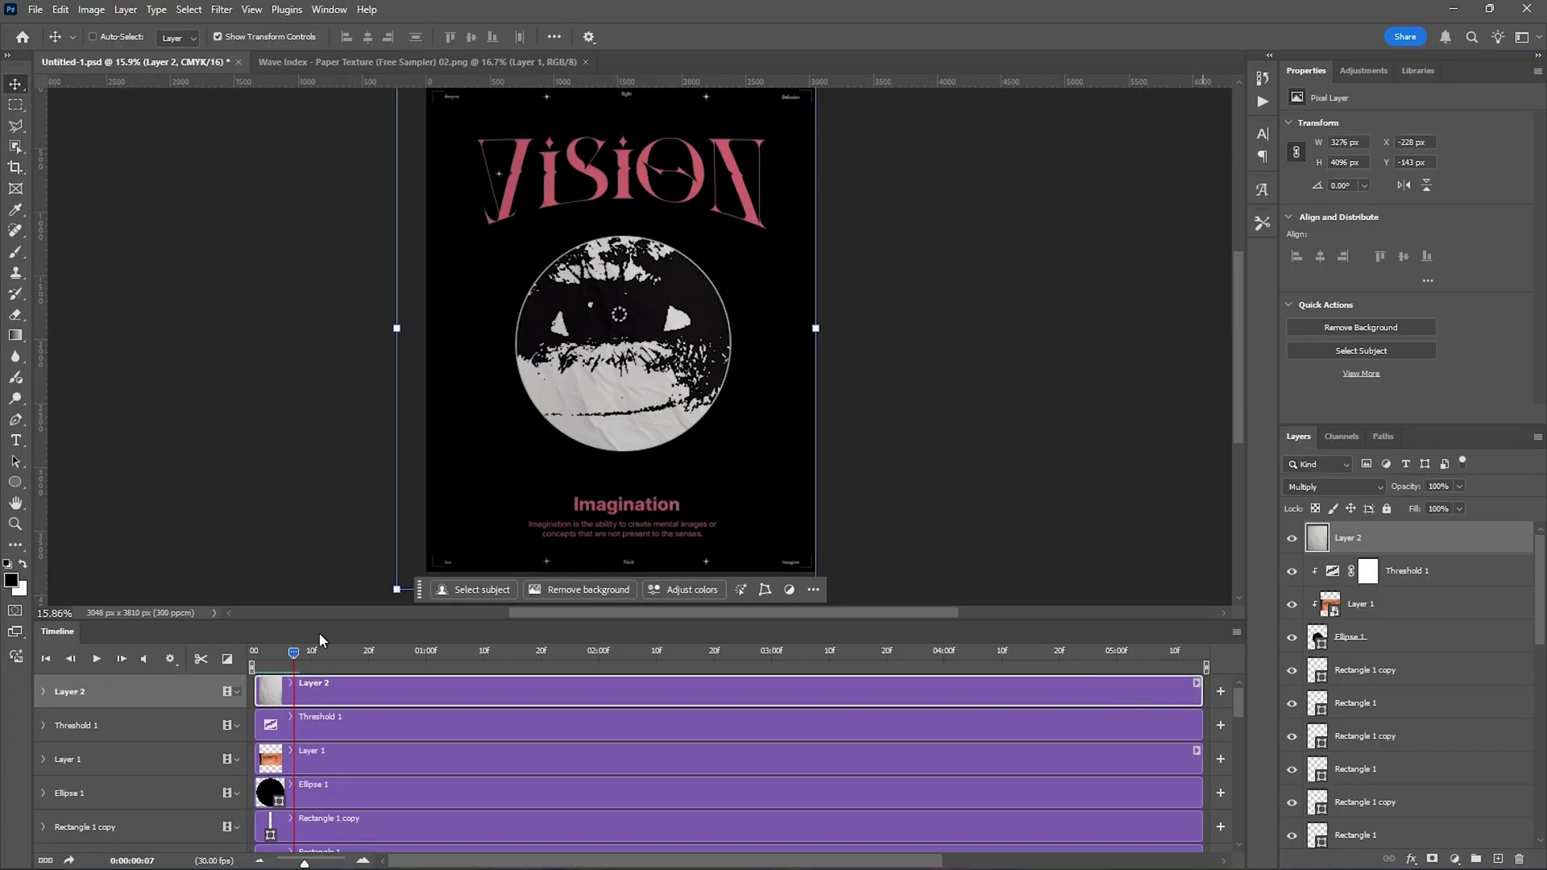
- Play the animation preview from the start, stop it, and rewind to the first frame
left_click_drag(294, 655, 255, 655)
key("space")
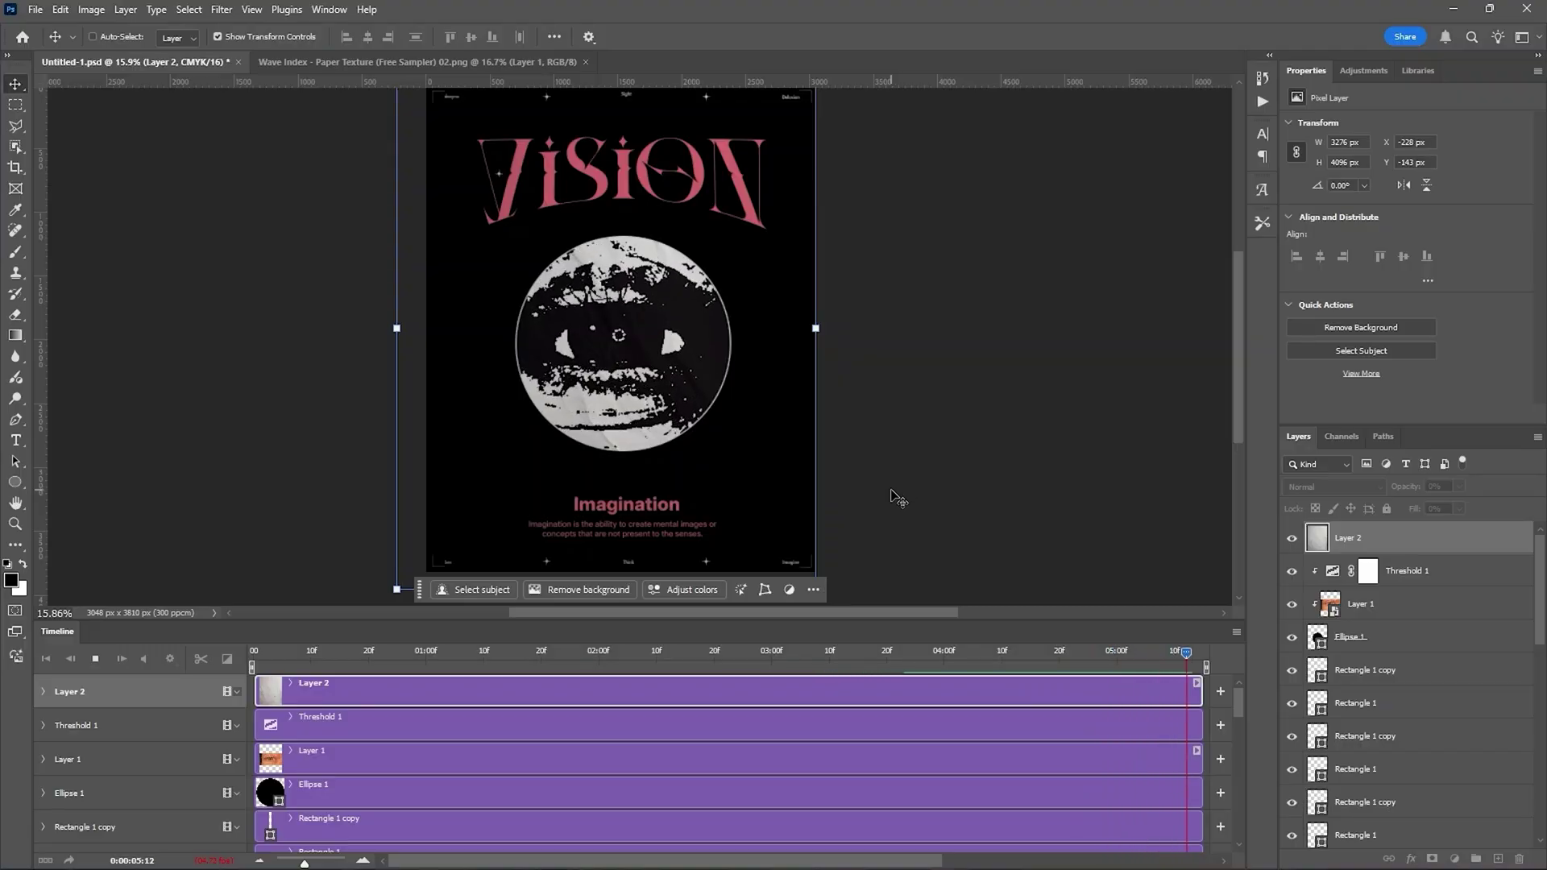
key("space")
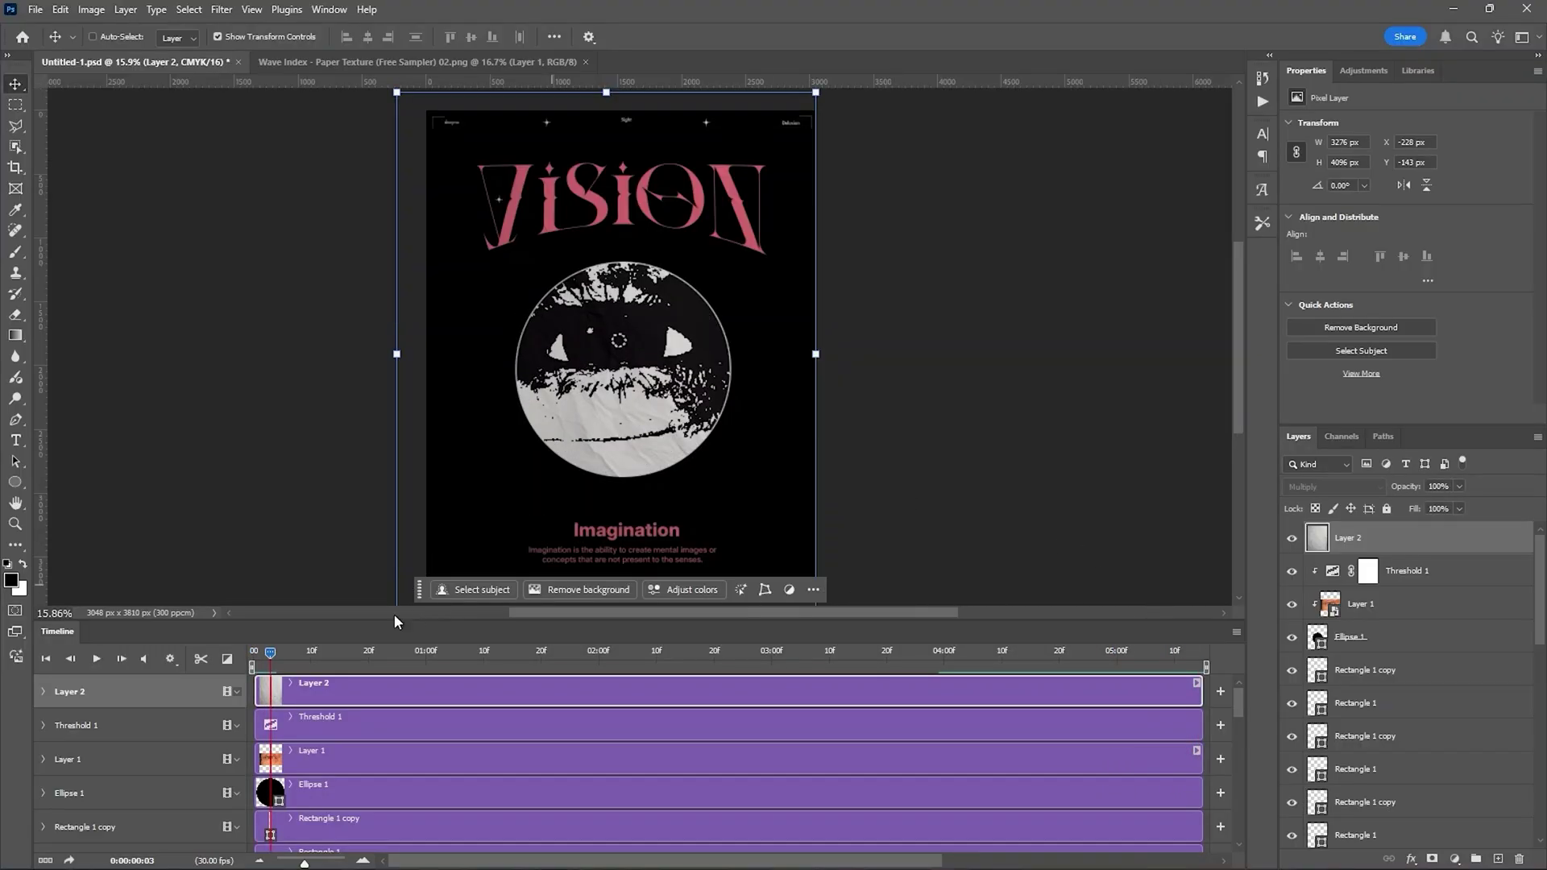
left_click_drag(272, 660, 253, 659)
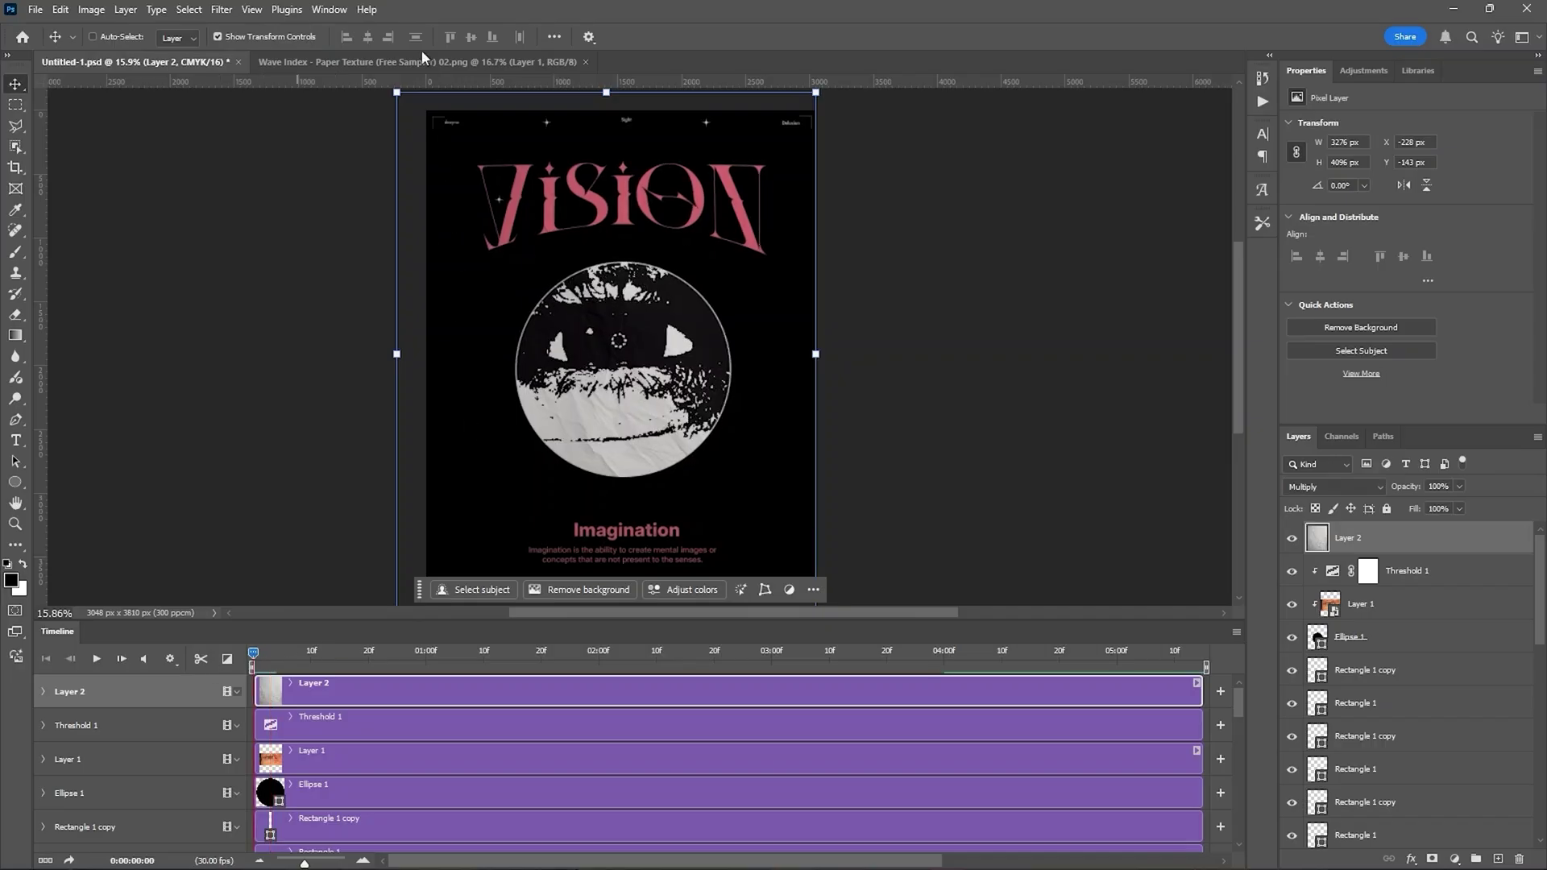
left_click(318, 8)
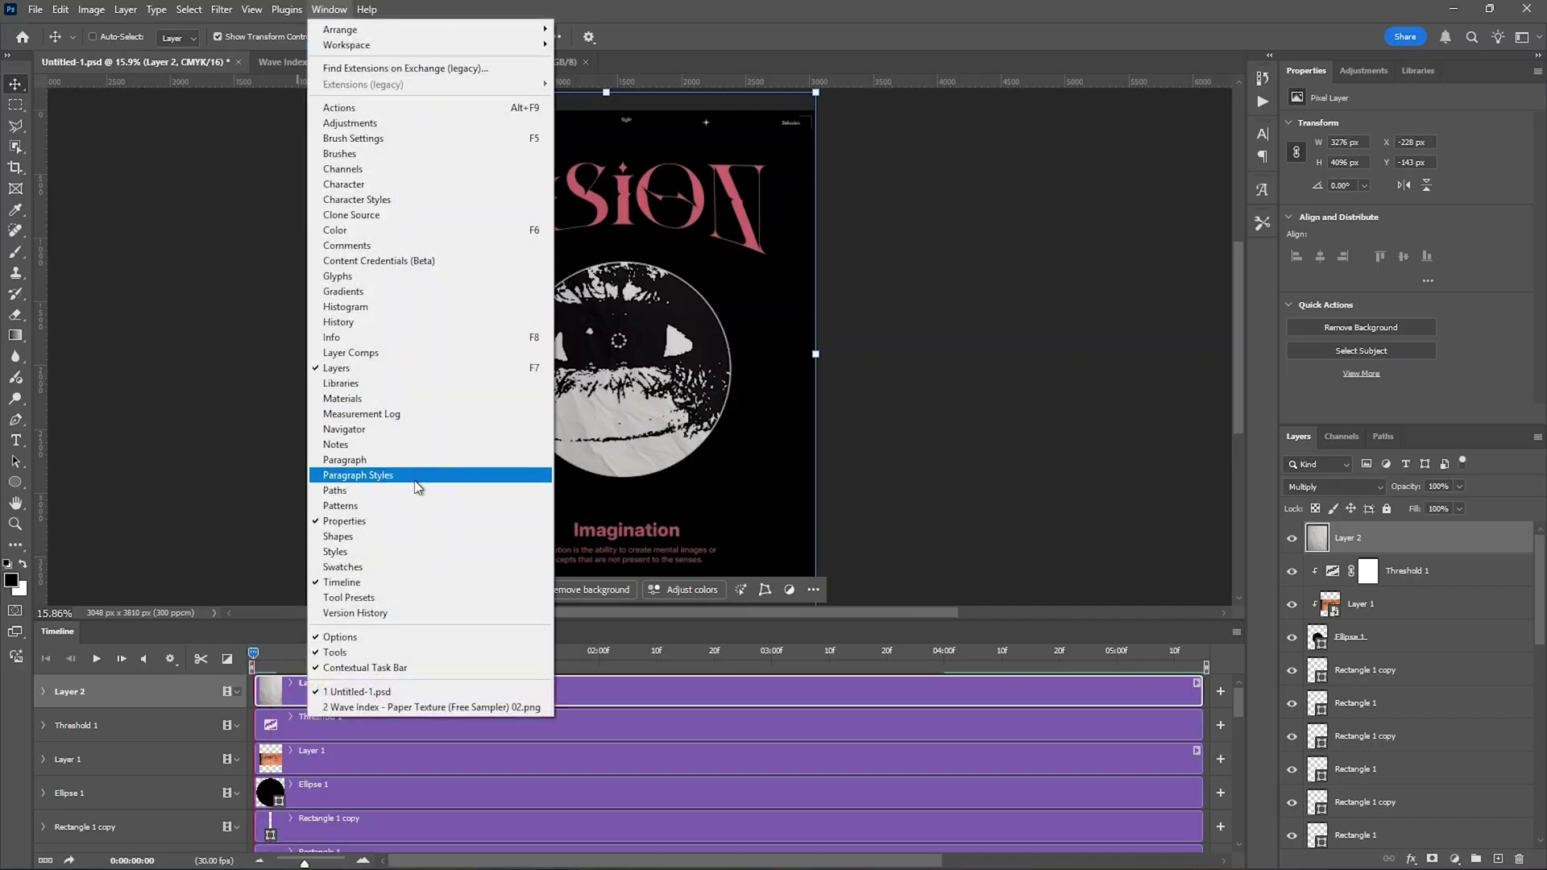
- Hide the Timeline and open Render Video, set to H.264 at 1080 × 1350, 30 fps, as Untitled-1.mp4
left_click(418, 589)
left_click(36, 9)
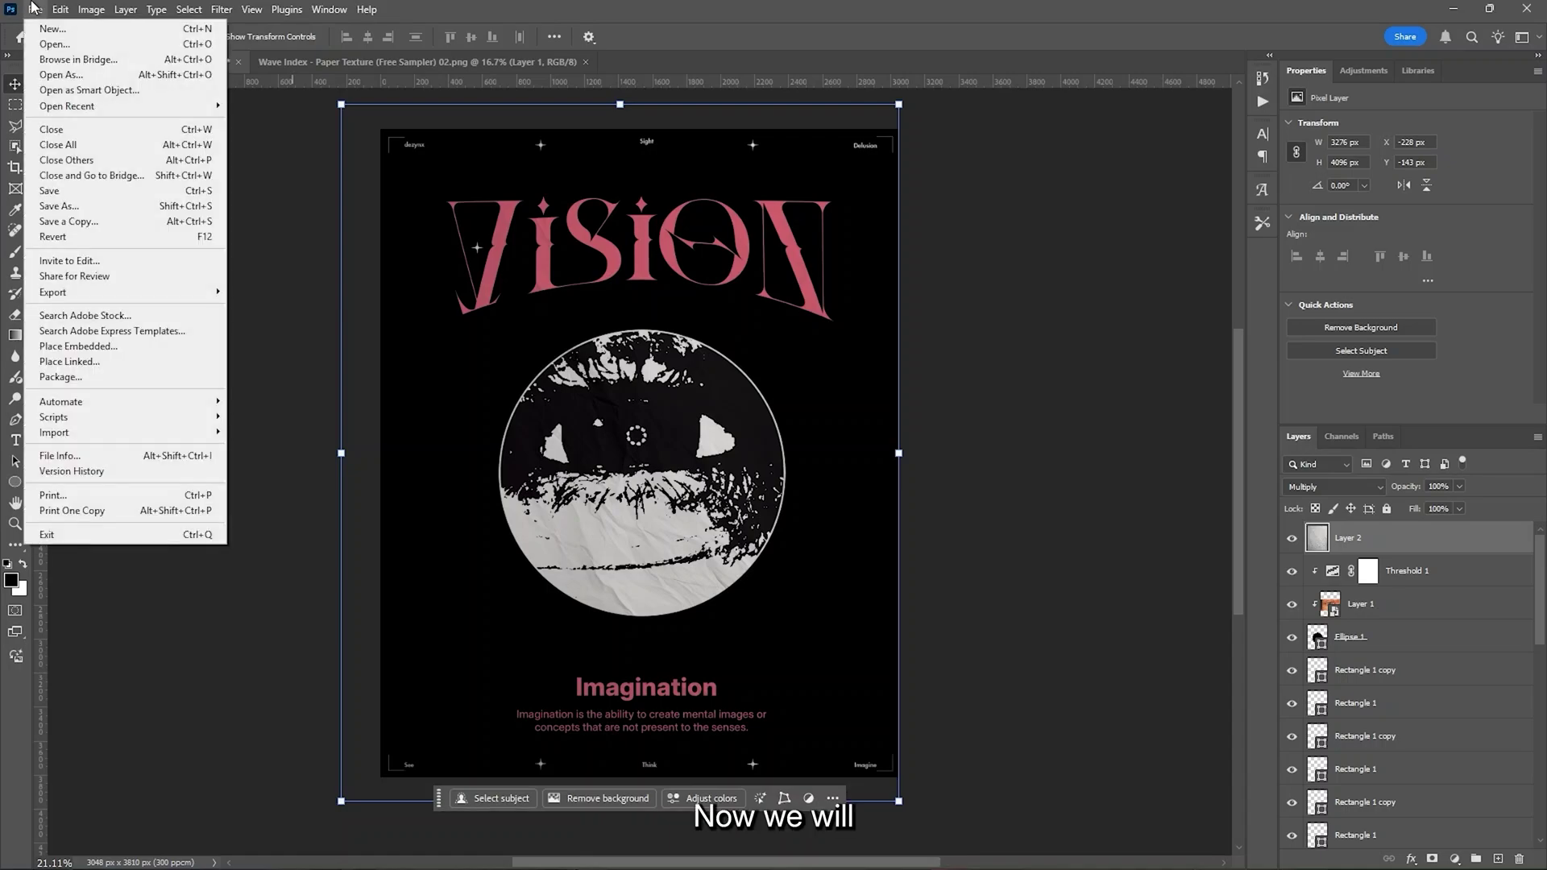
mouse_move(171, 295)
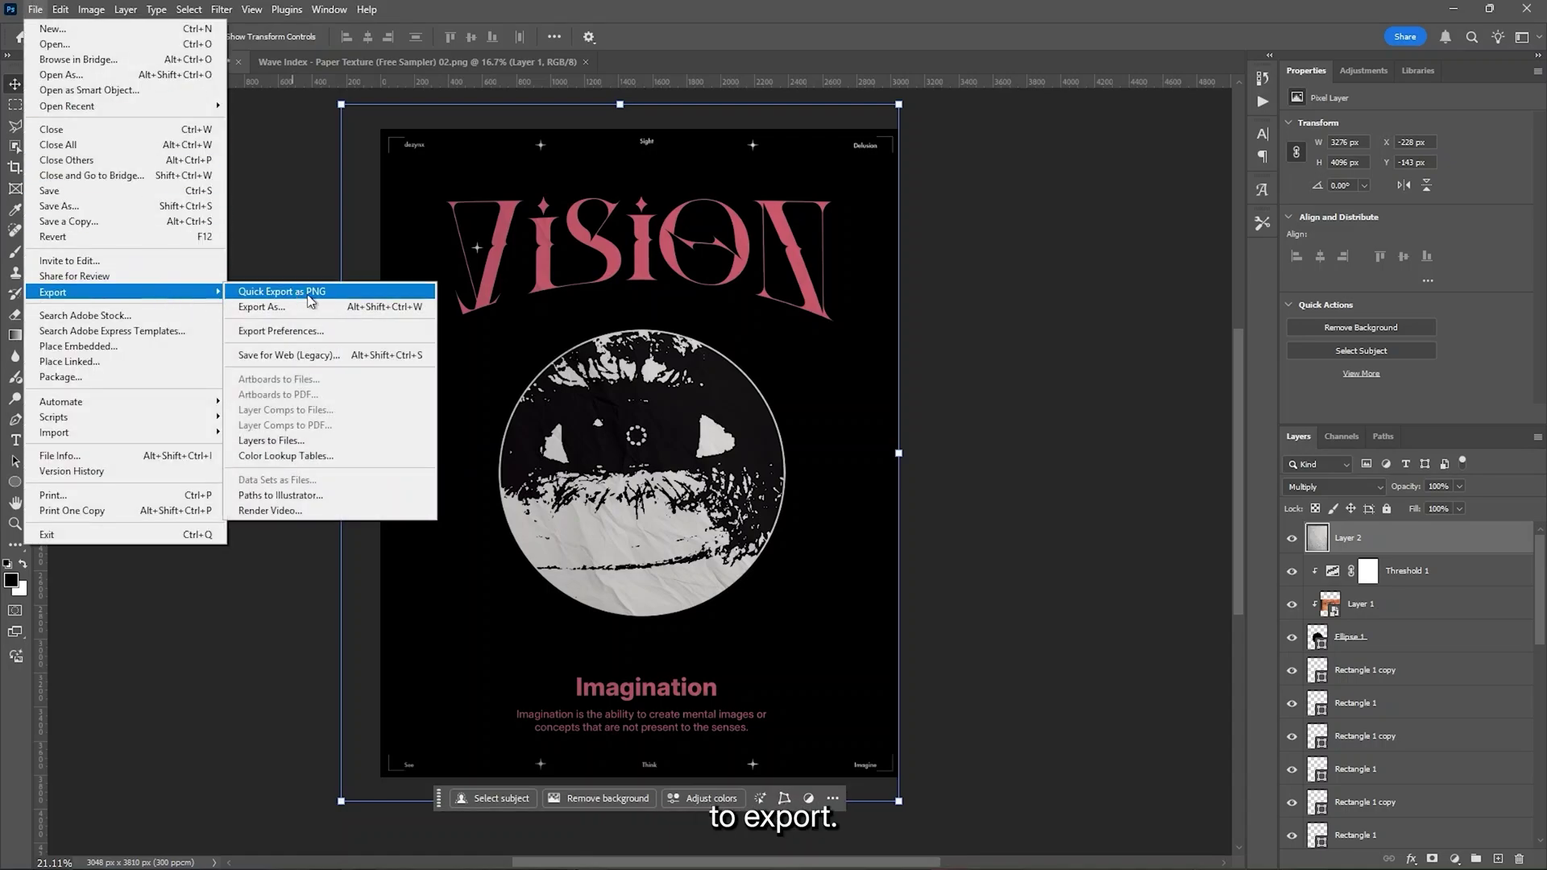
left_click(345, 510)
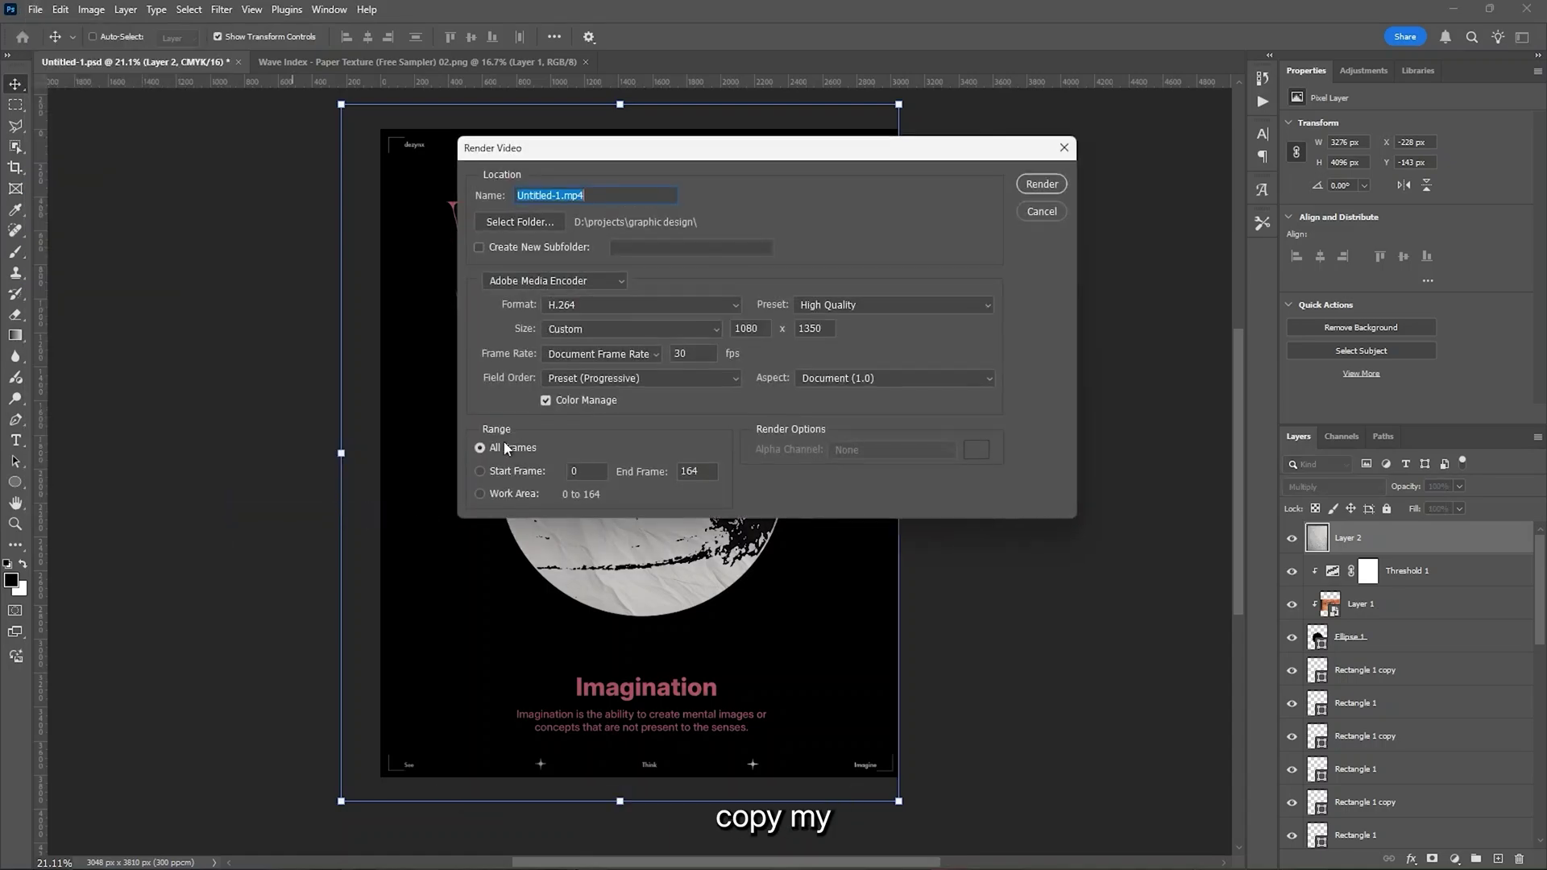